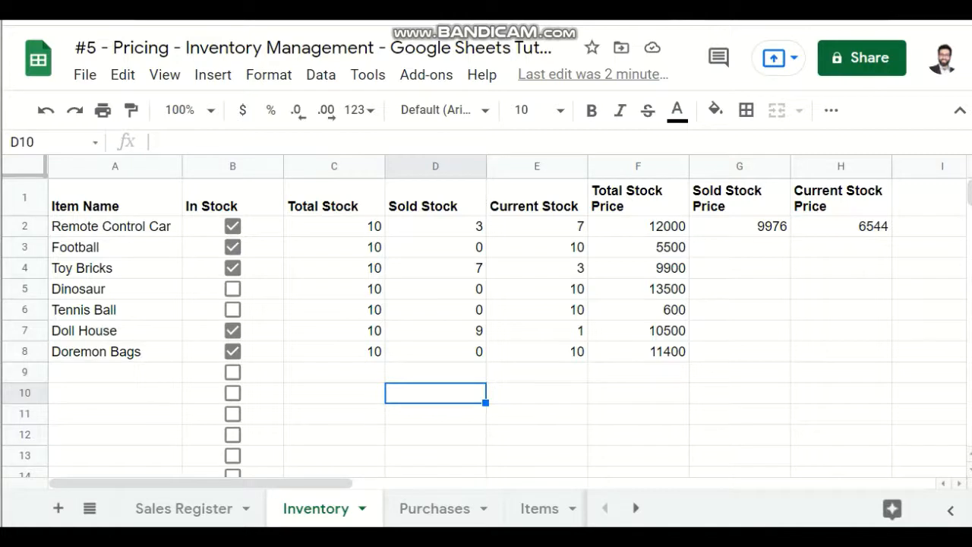
Review the stock price columns on the Inventory sheet, the Purchases records and the Sales Register sheet
drag(738, 226, 840, 331)
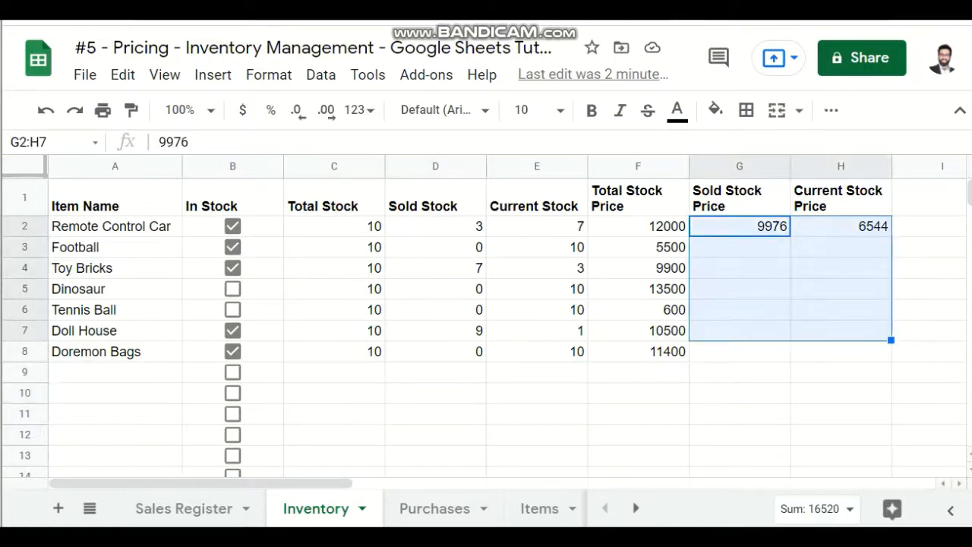
drag(637, 227, 637, 351)
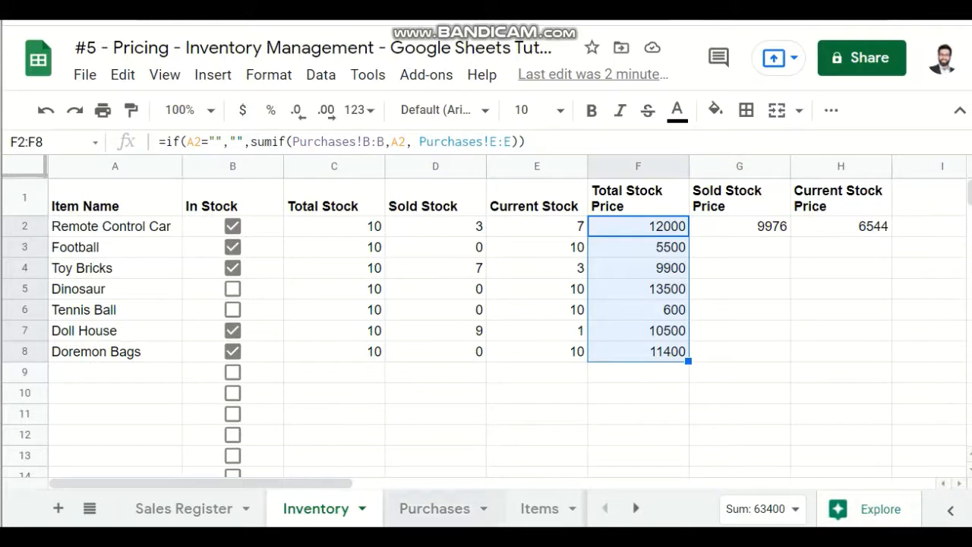
click(434, 508)
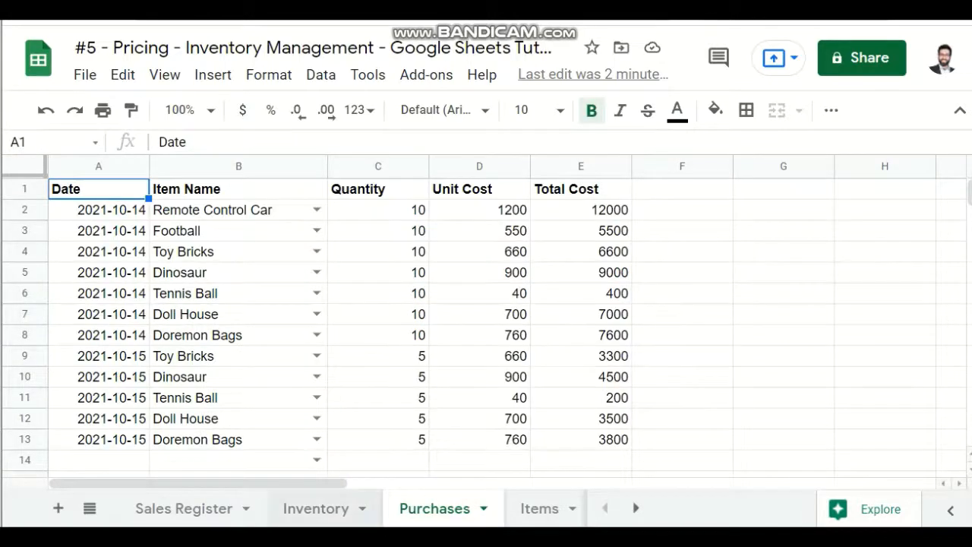
click(316, 508)
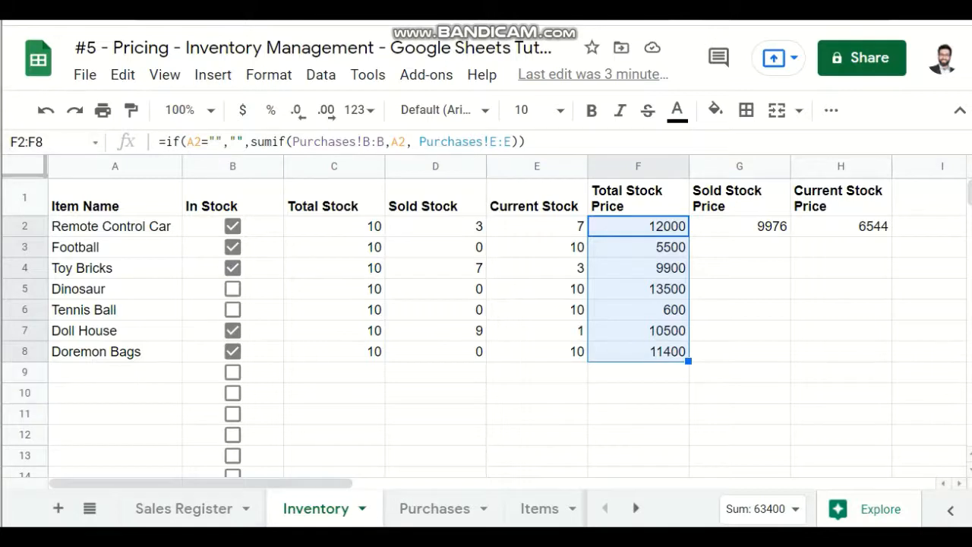
click(173, 508)
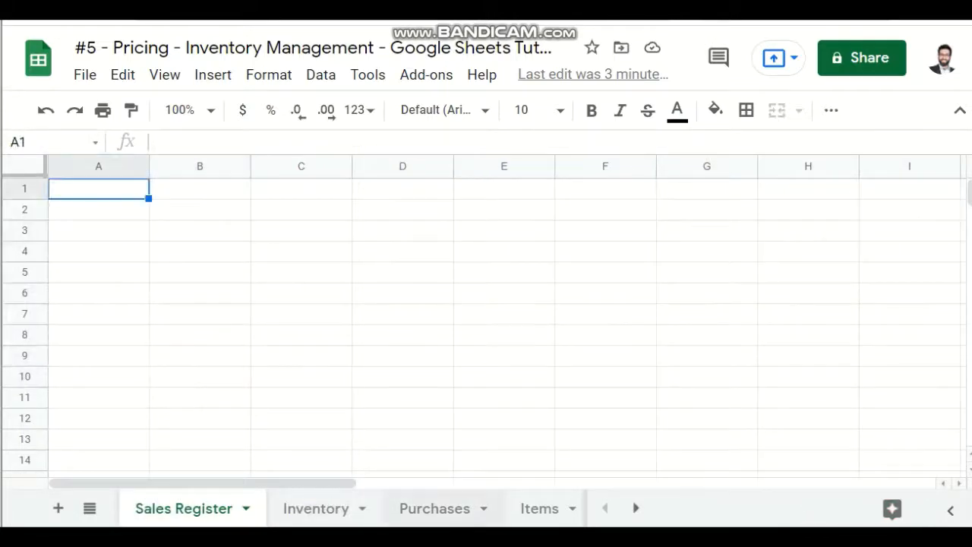
Copy the Date, Item Name, Quantity and Unit Cost headings from the Purchases sheet into row 1 of the Sales Register
click(435, 508)
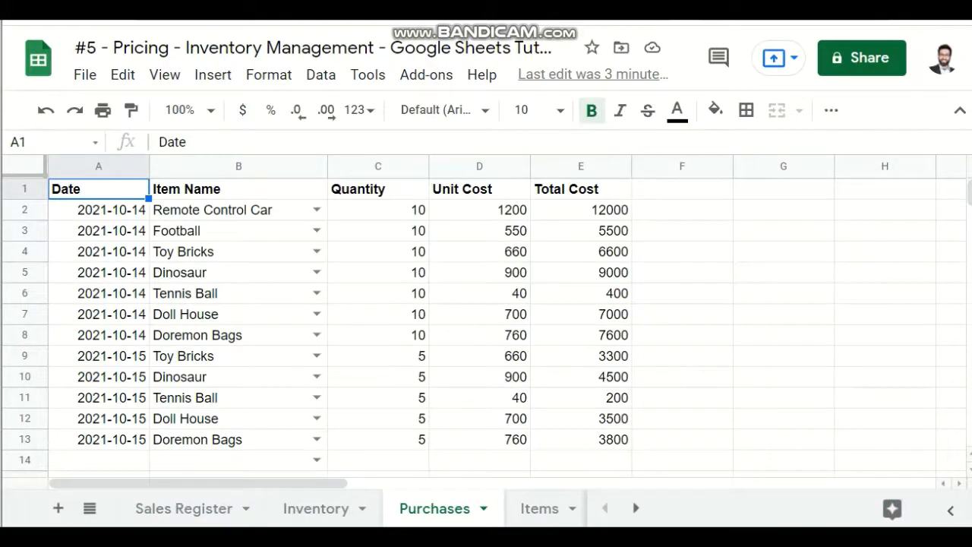
click(239, 189)
click(378, 189)
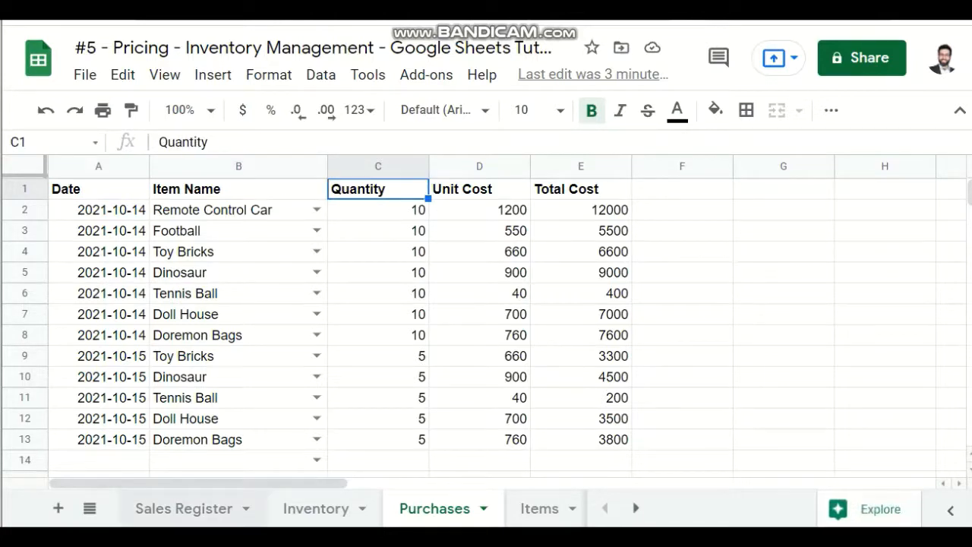
drag(99, 189, 379, 190)
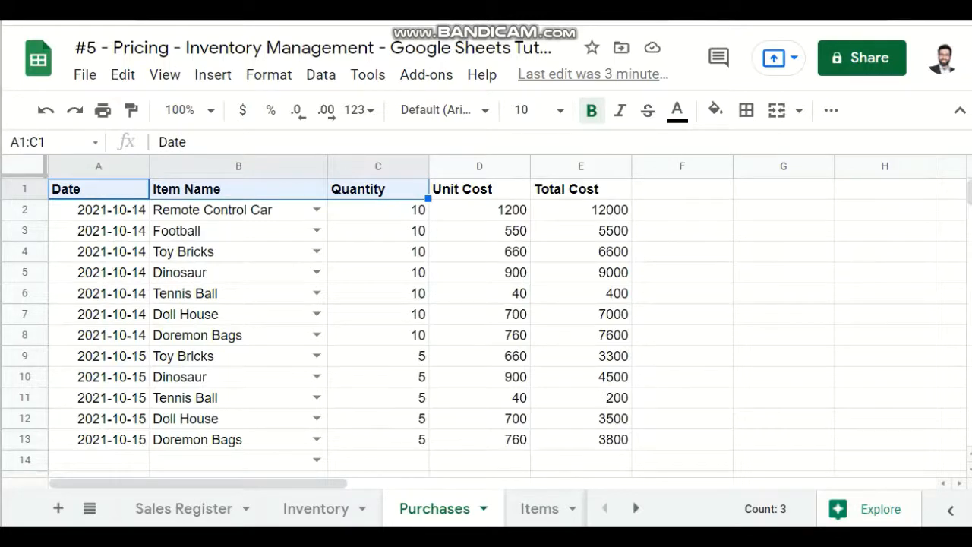
key(shift+Right)
key(ctrl+c)
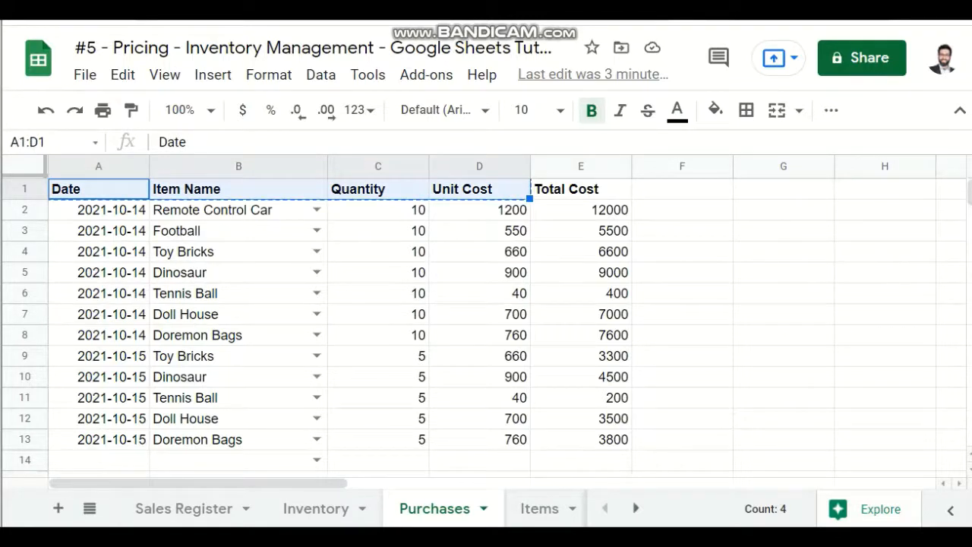
click(183, 508)
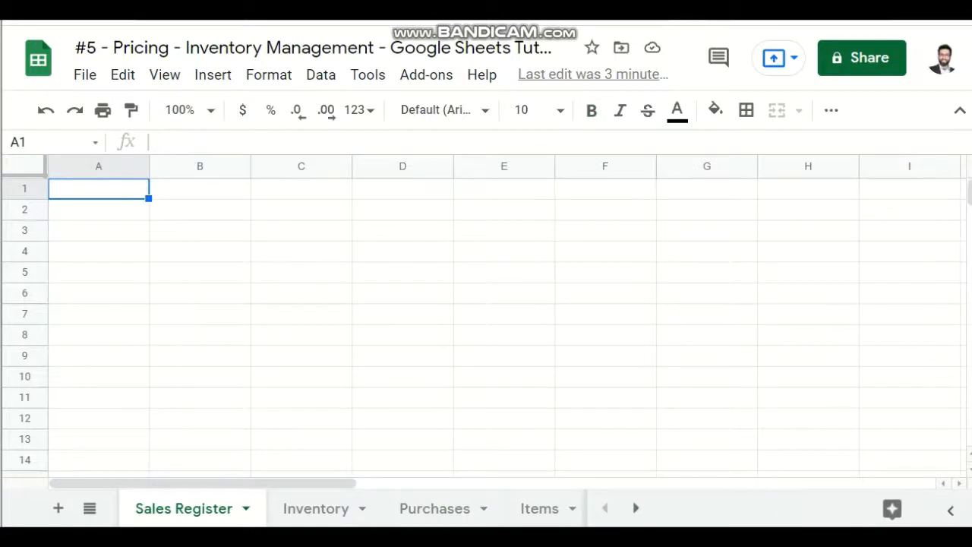
key(ctrl+v)
Add a bold "Sale Amount" heading in cell E1 of the Sales Register
click(504, 189)
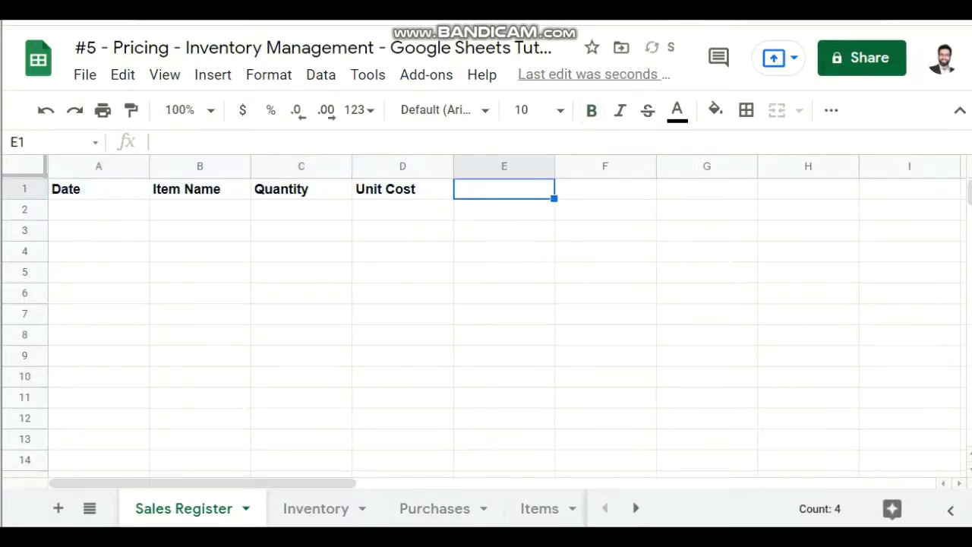
text(Sal)
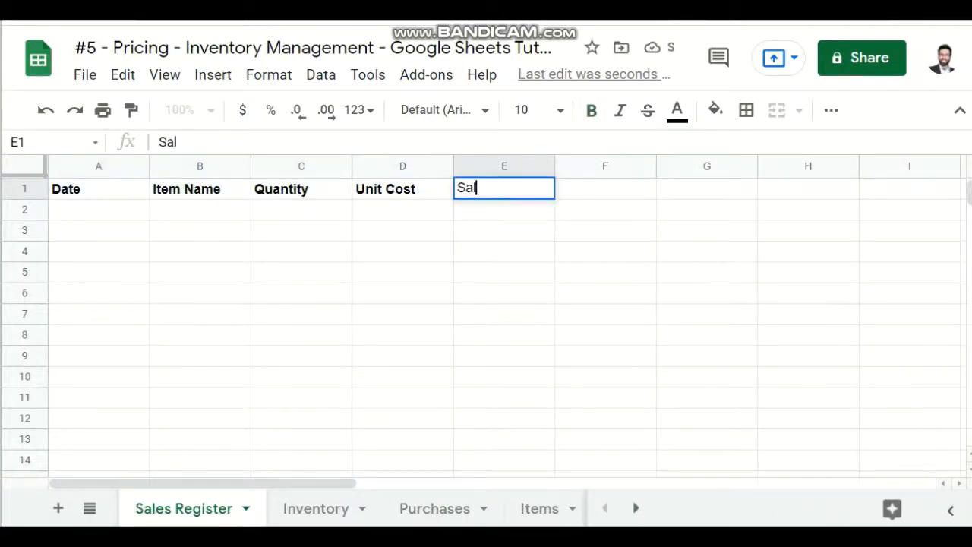
text(e Amoun)
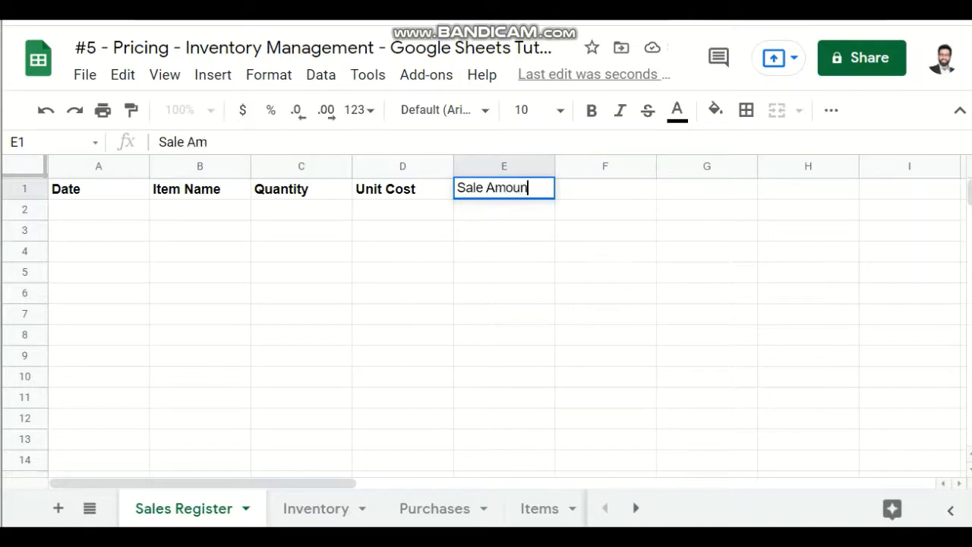
text(t)
key(Return)
key(Up)
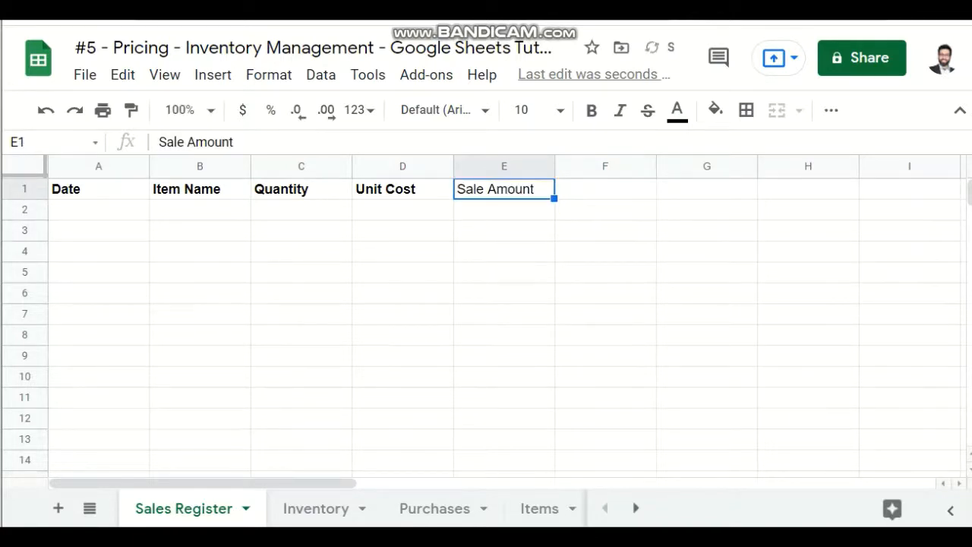
key(ctrl+b)
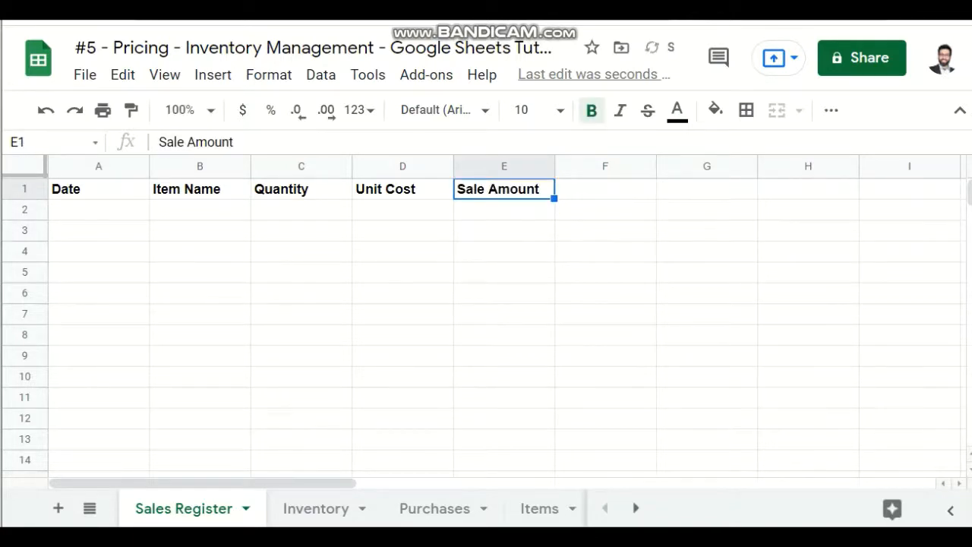
click(200, 231)
click(99, 210)
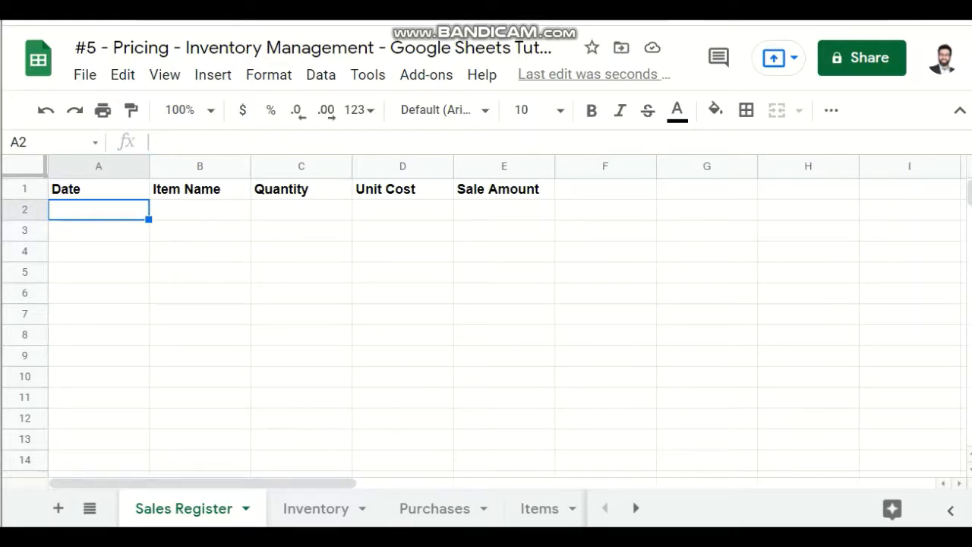
key(Up)
key(Down)
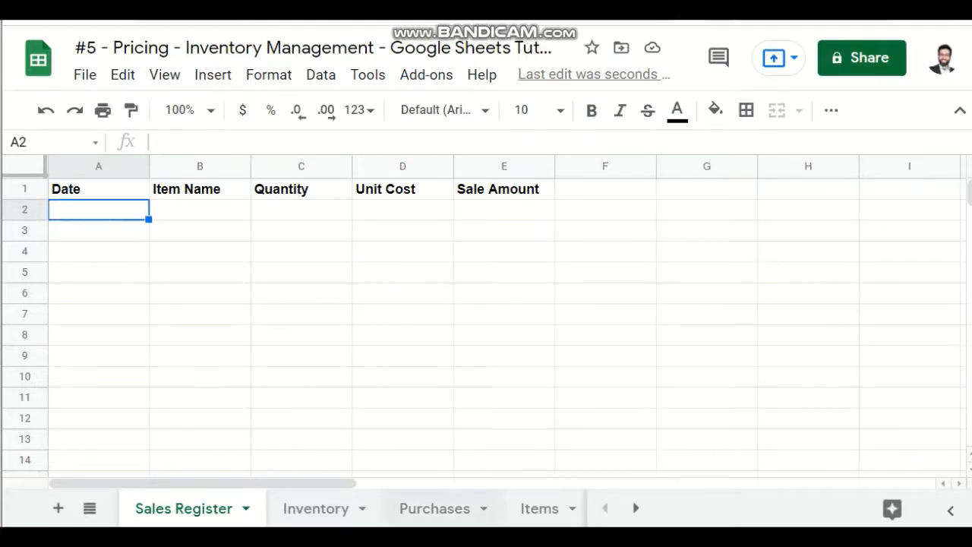
Look through the dates on the Purchases sheet, copy the one in A13 and return to the Sales Register
click(434, 508)
click(99, 211)
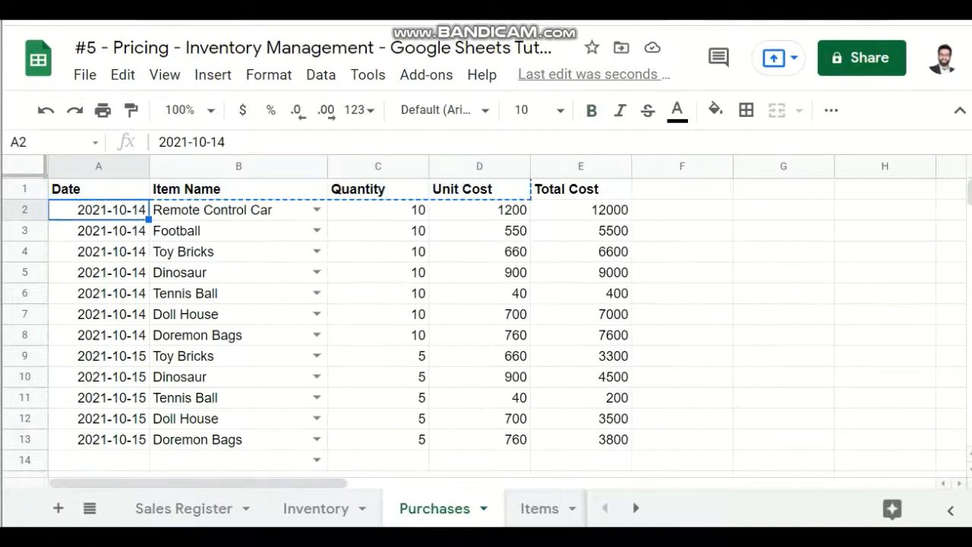
drag(99, 210, 98, 293)
click(98, 356)
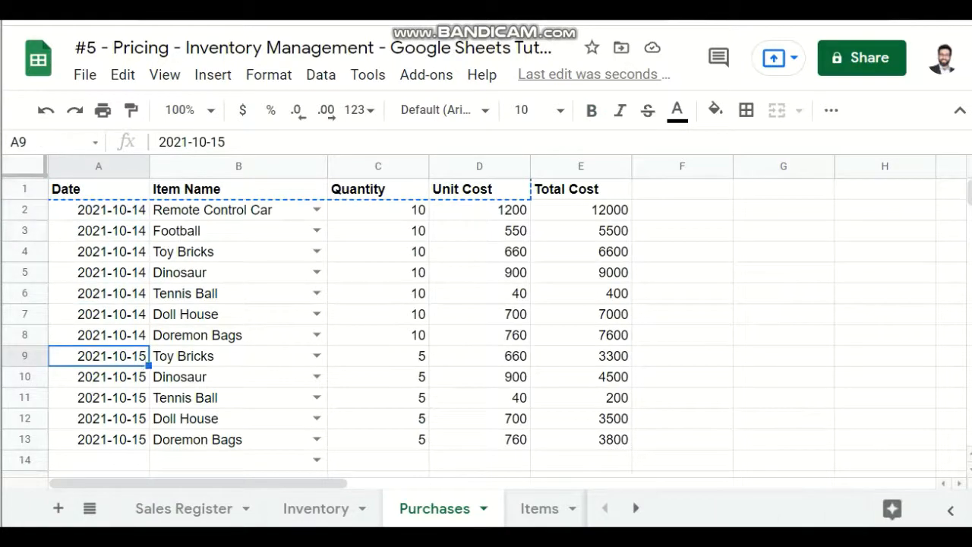
drag(98, 439, 99, 418)
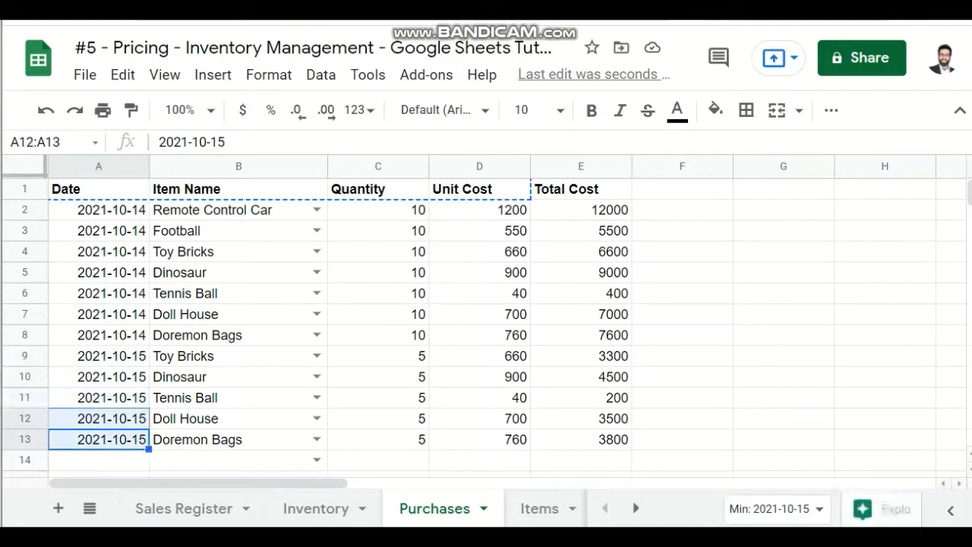
key(ctrl+c)
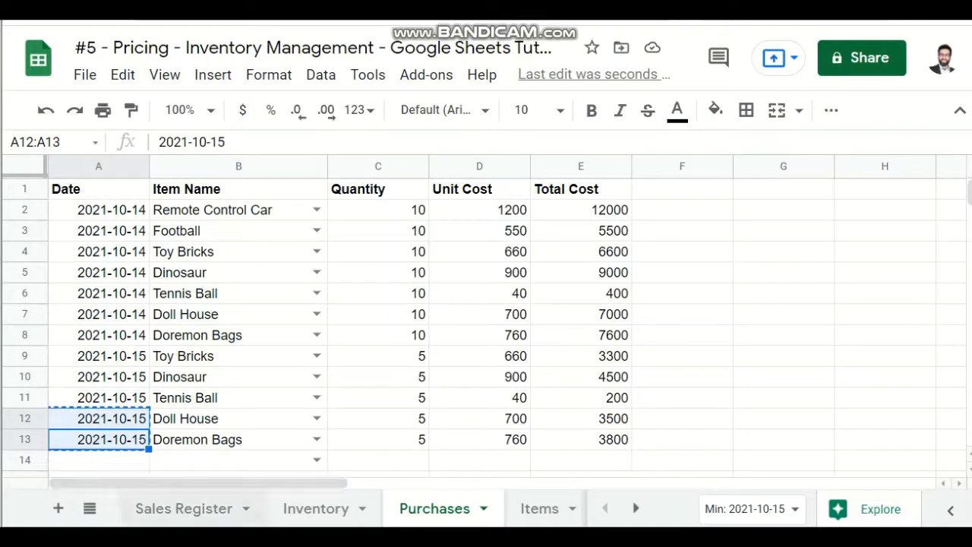
click(99, 440)
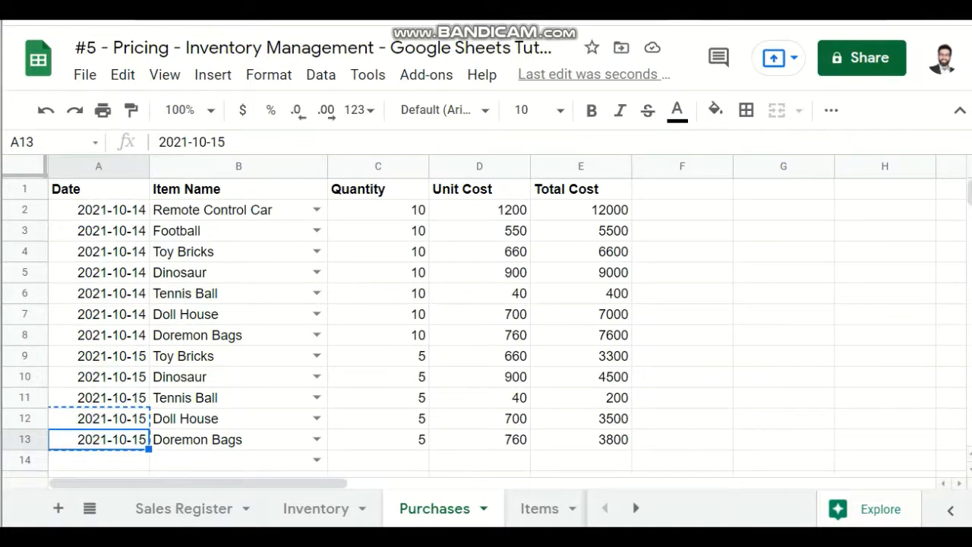
key(ctrl+c)
click(183, 509)
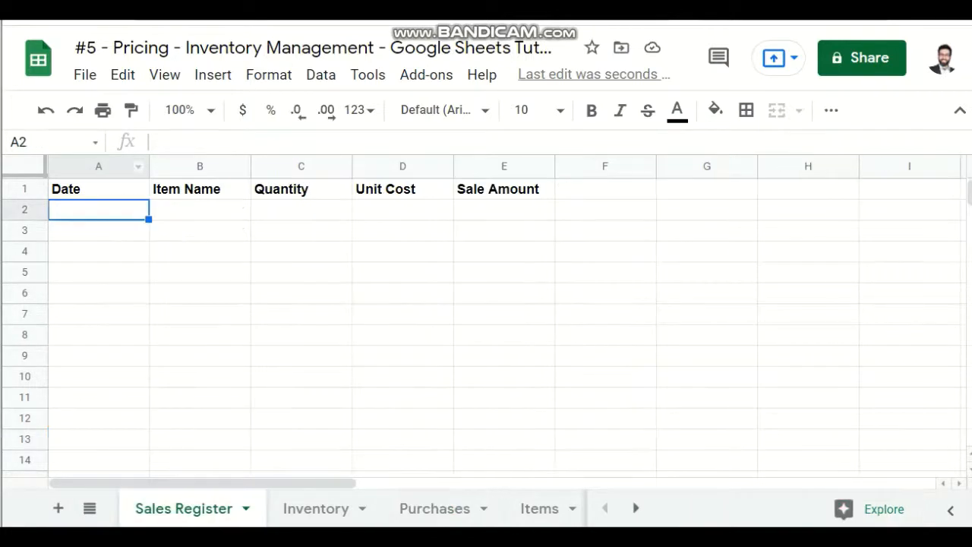
Try a Checkbox data validation on the Date cells A2:A1000 and clear the checkboxes
click(98, 165)
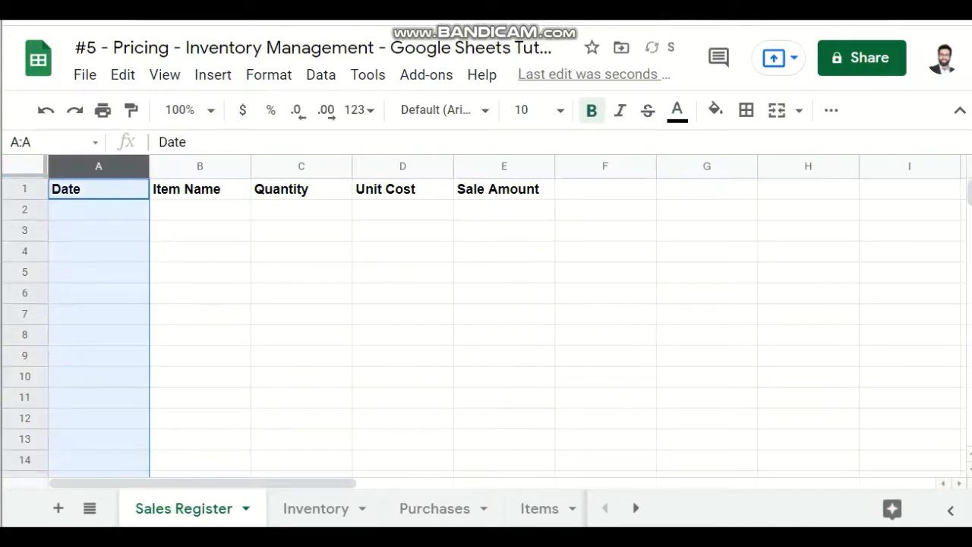
ctrl+click(98, 189)
click(321, 75)
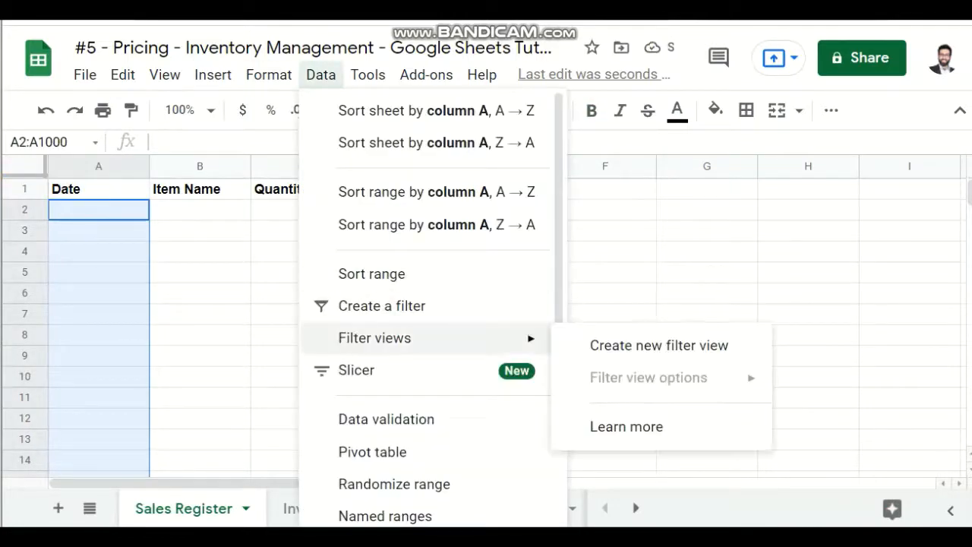
click(386, 419)
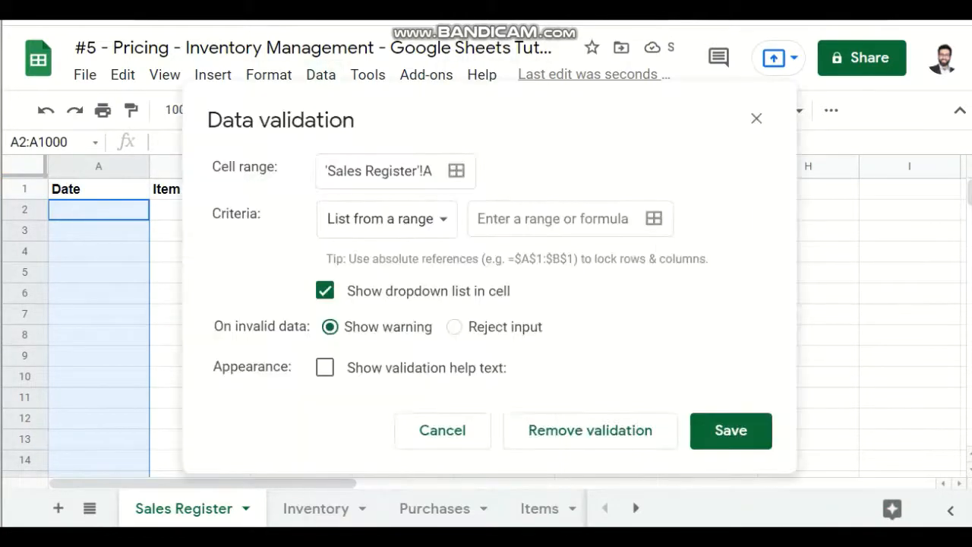
click(379, 217)
click(387, 411)
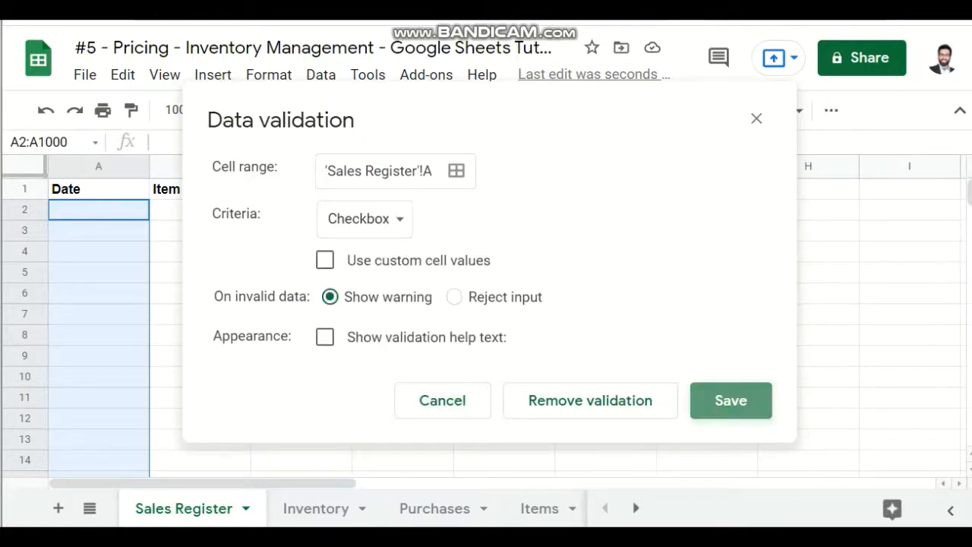
click(730, 430)
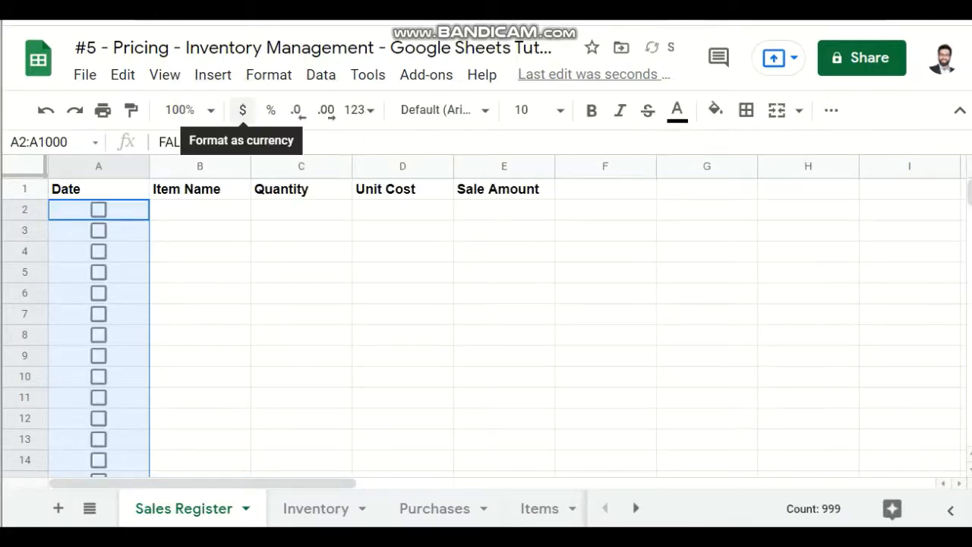
key(Delete)
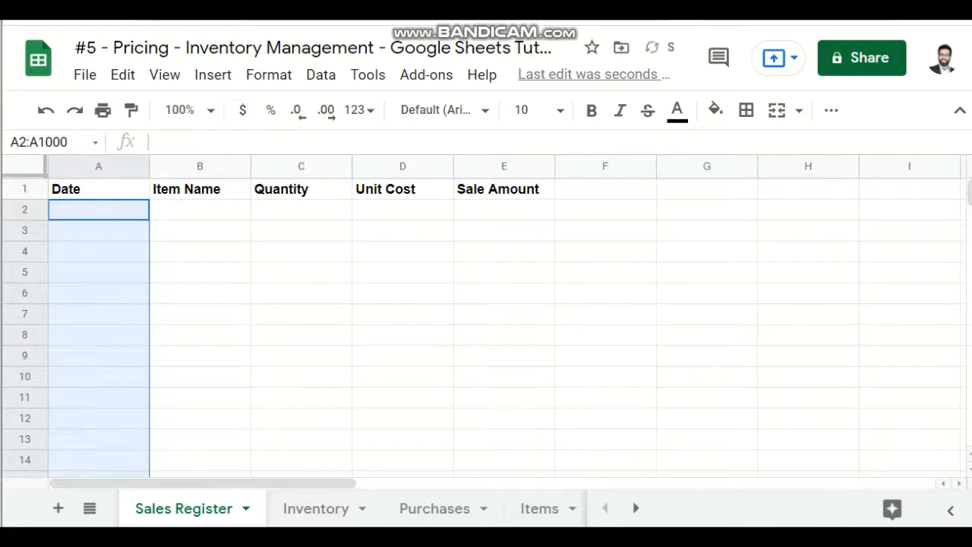
Apply data validation to the Date cells A2:A1000 requiring a valid date, with a warning on invalid data
click(320, 74)
click(386, 419)
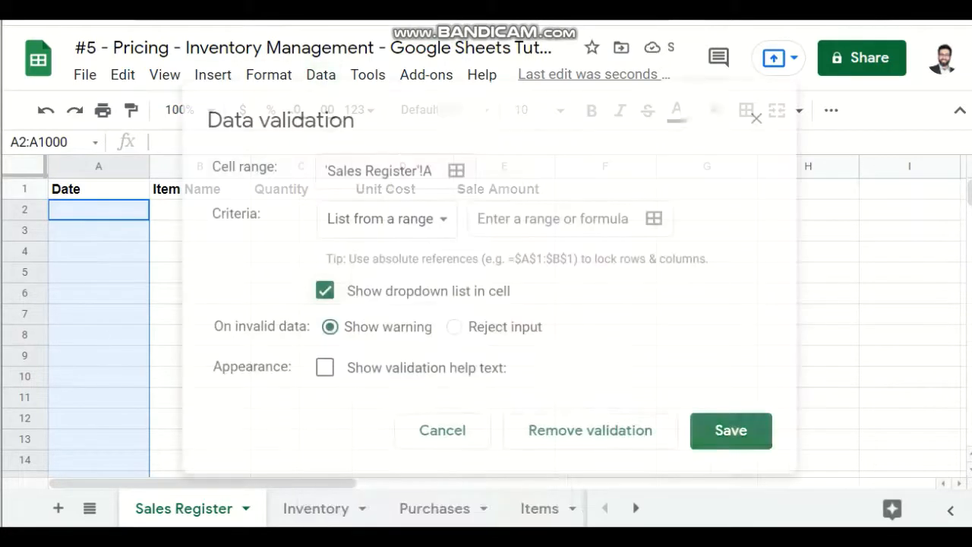
click(394, 217)
click(371, 347)
click(730, 367)
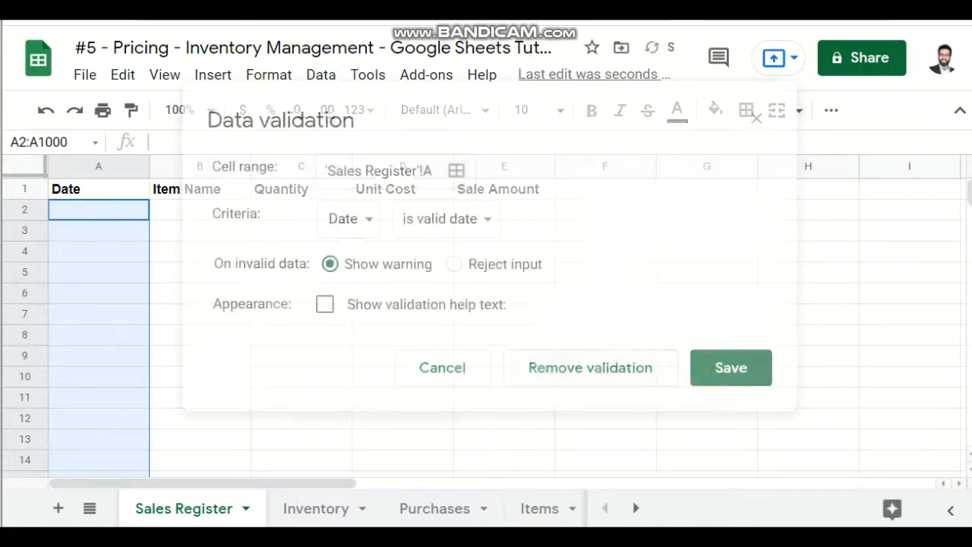
click(99, 230)
Copy the item dropdown cell B2 from the Purchases sheet into B2 of the Sales Register and widen column B
click(199, 210)
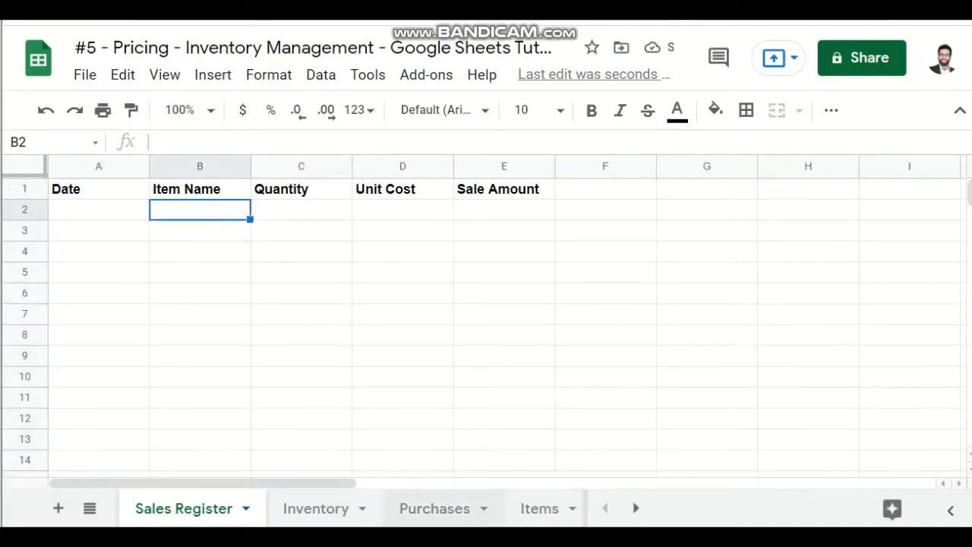
click(434, 508)
click(227, 210)
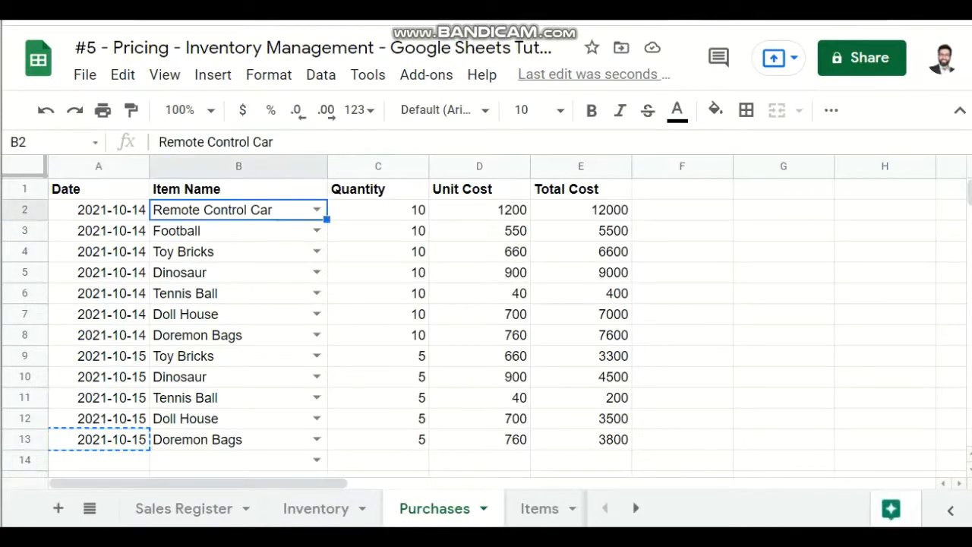
key(ctrl+c)
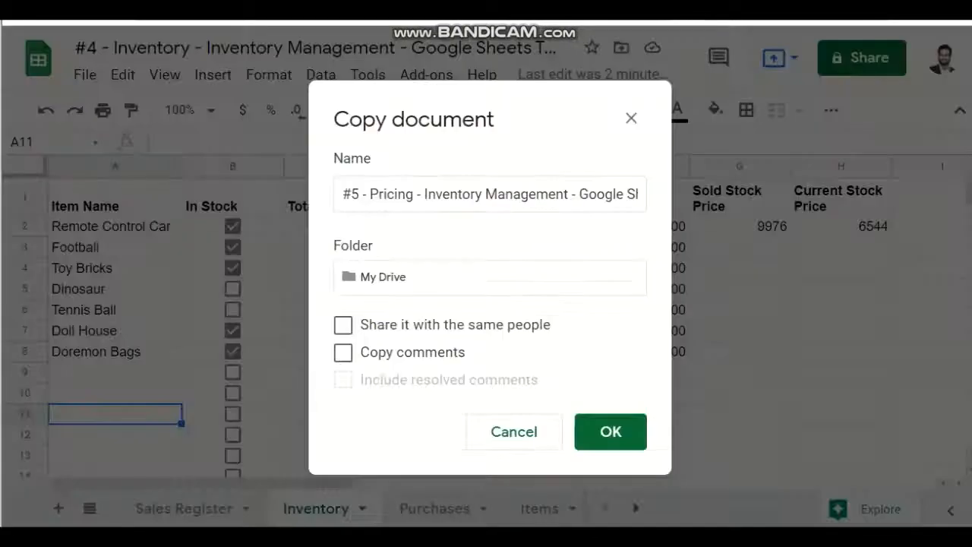
key(Escape)
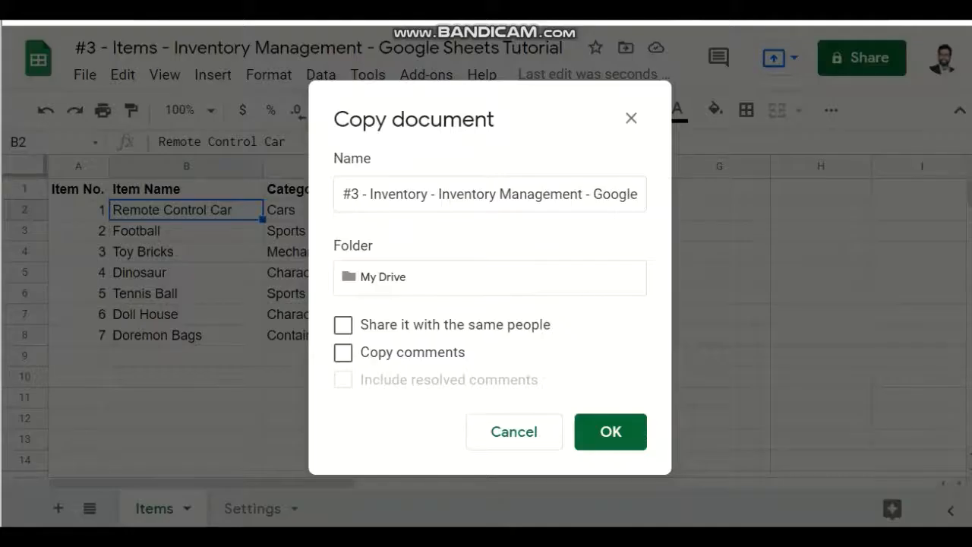
key(Escape)
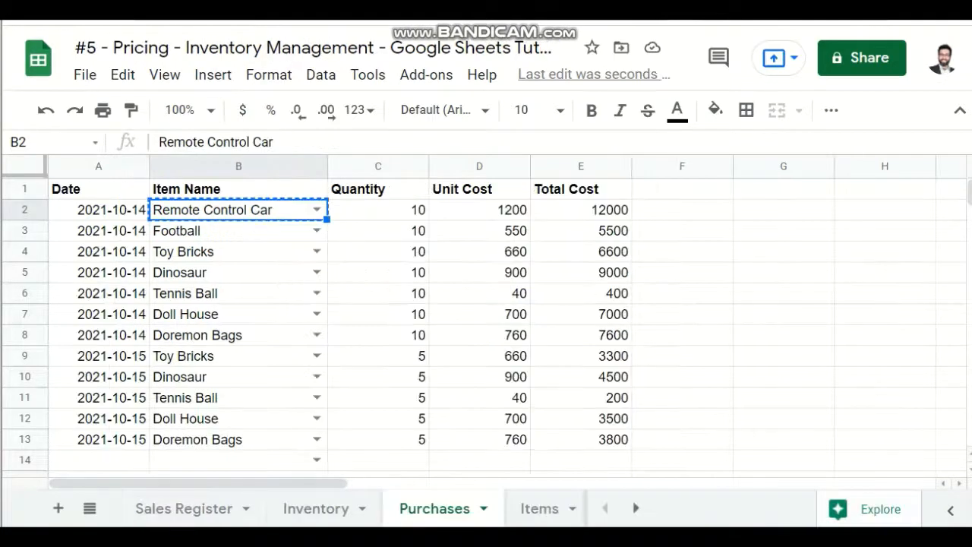
click(184, 509)
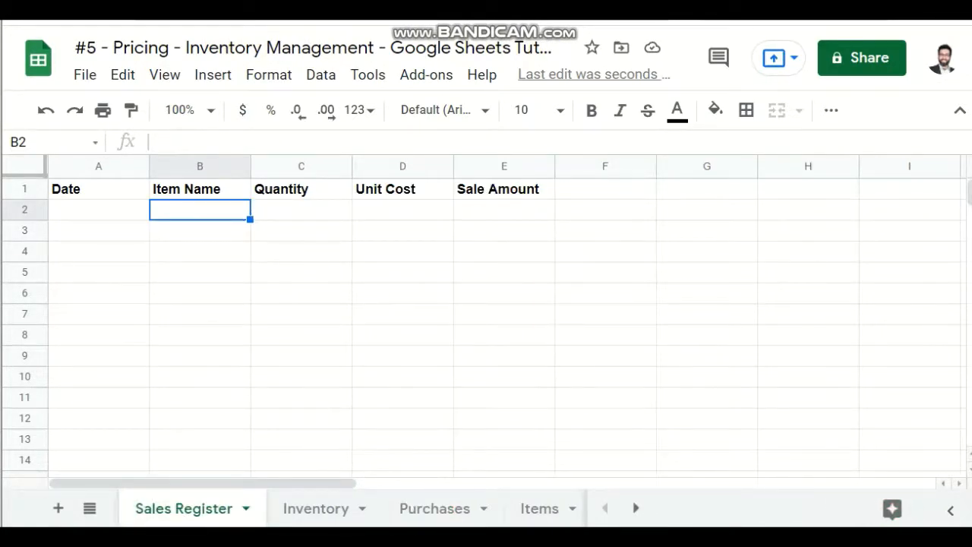
key(ctrl+v)
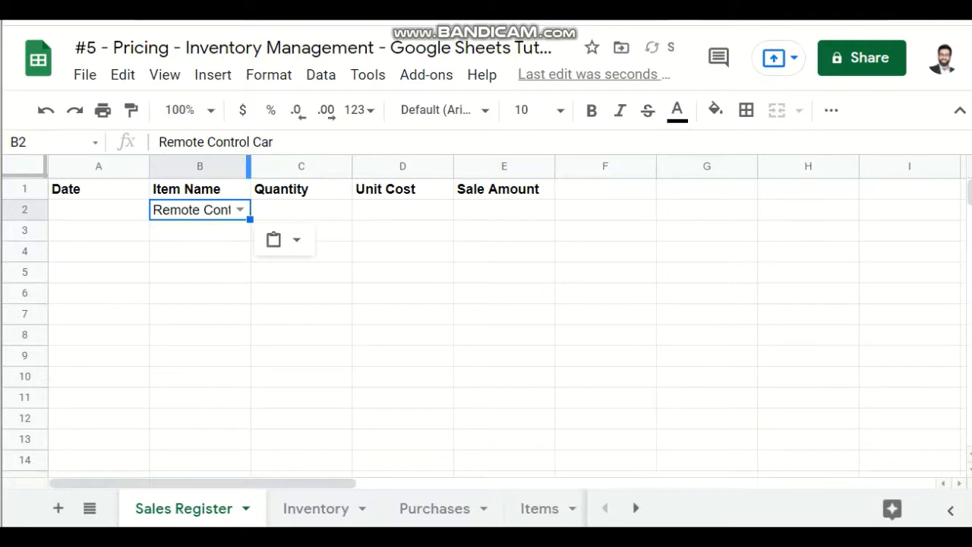
drag(249, 166, 420, 166)
Clear the item in B2 and fill its dropdown down through B2:B1000 of the Item Name column
key(Delete)
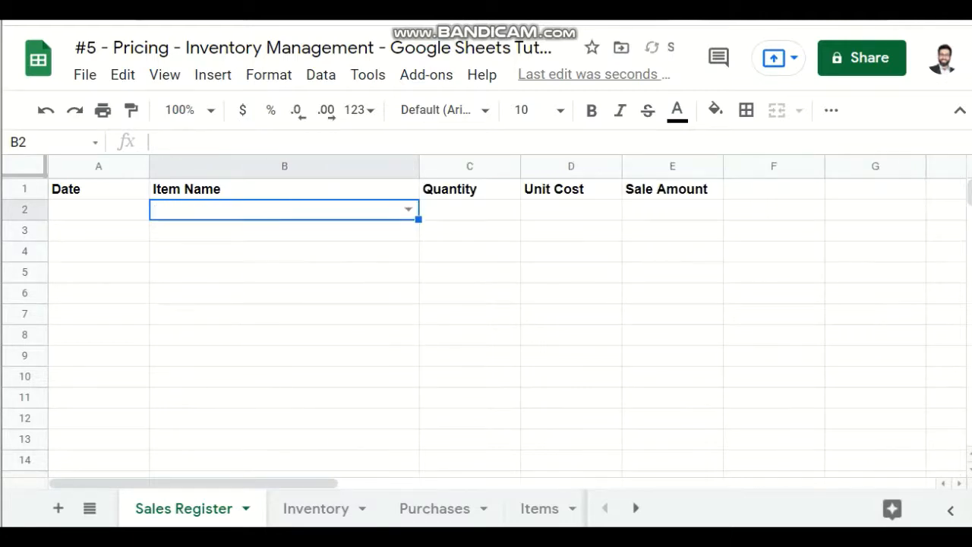
key(ctrl+shift+Down)
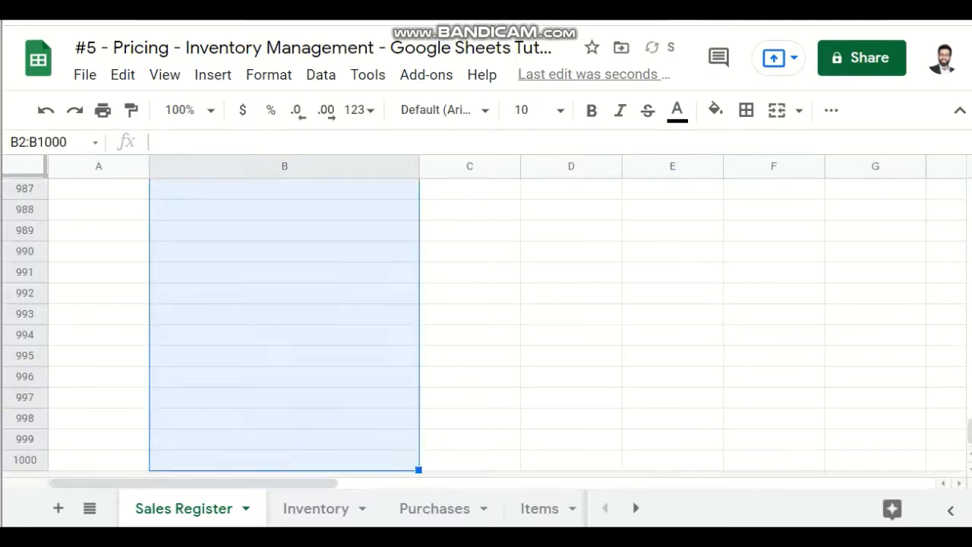
key(ctrl+Up)
key(Down)
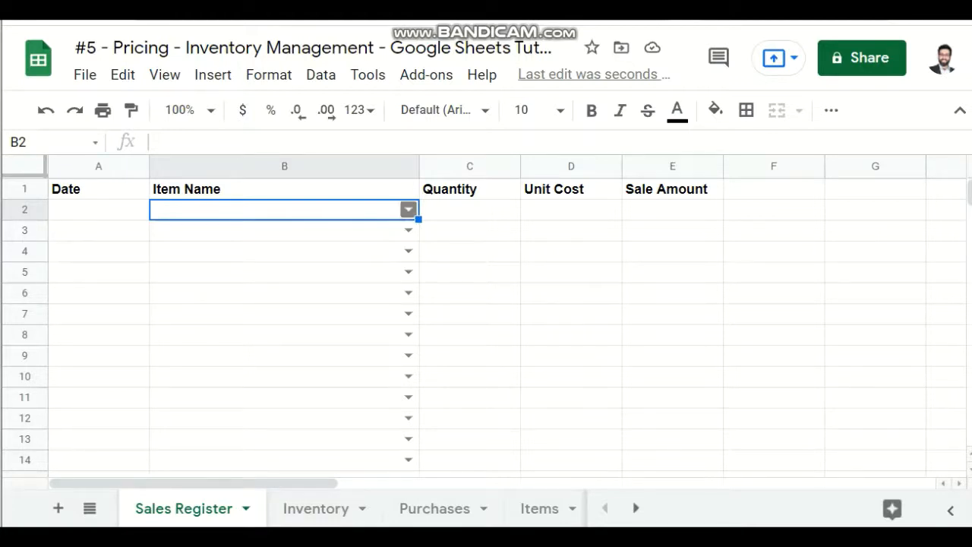
Pick the date 2021-10-16 in A2 and choose Toy Bricks as the item in B2
double_click(110, 209)
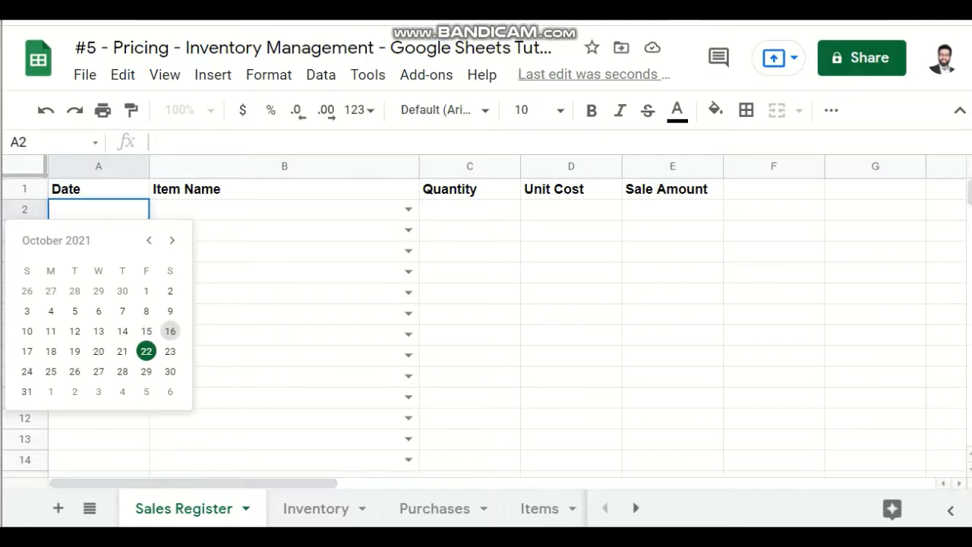
click(170, 331)
click(403, 193)
click(409, 210)
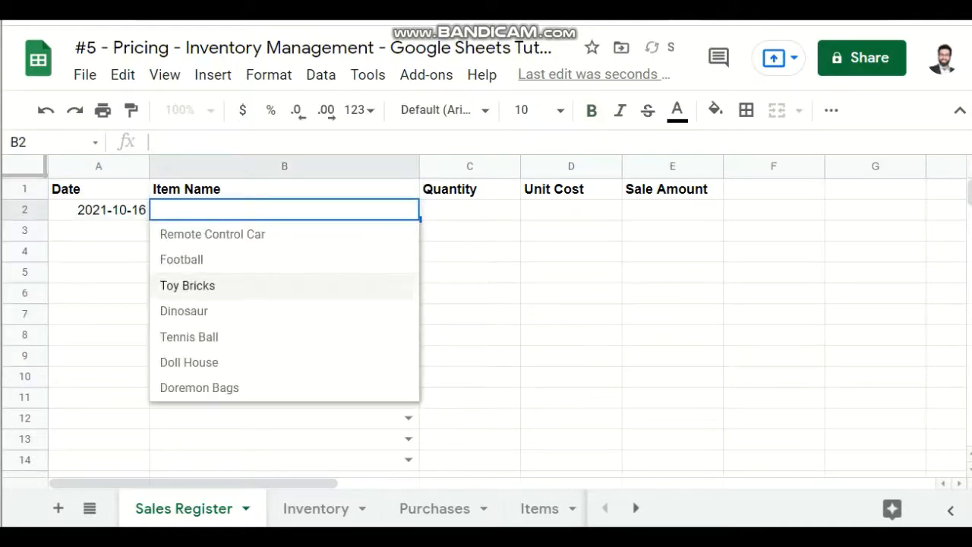
click(187, 285)
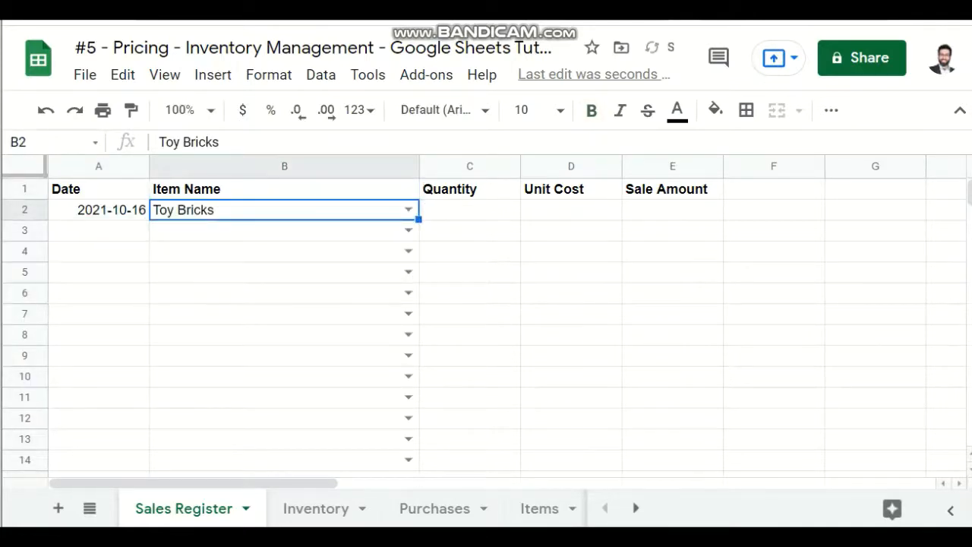
Enter a quantity of 4 in C2 for the Toy Bricks sale
click(469, 209)
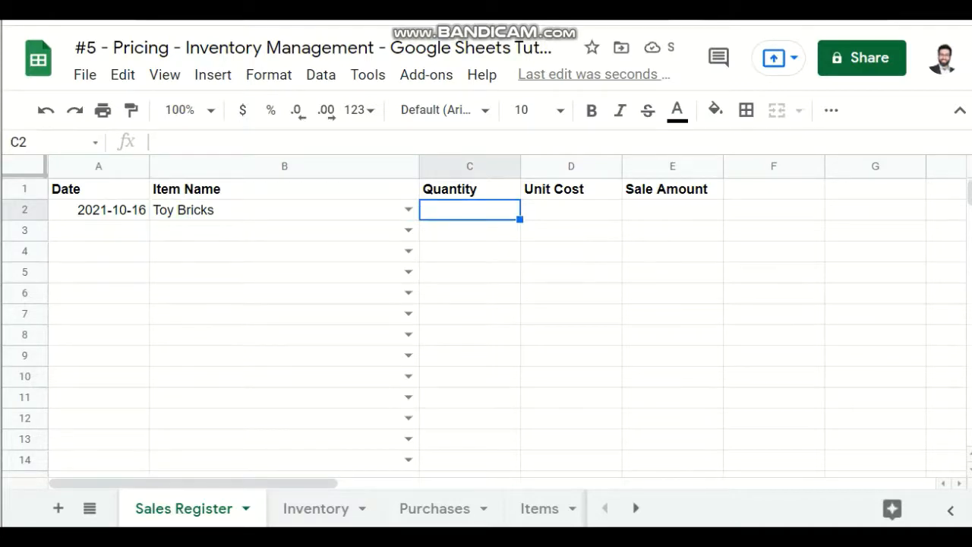
text(4)
key(Return)
key(Up)
key(Right)
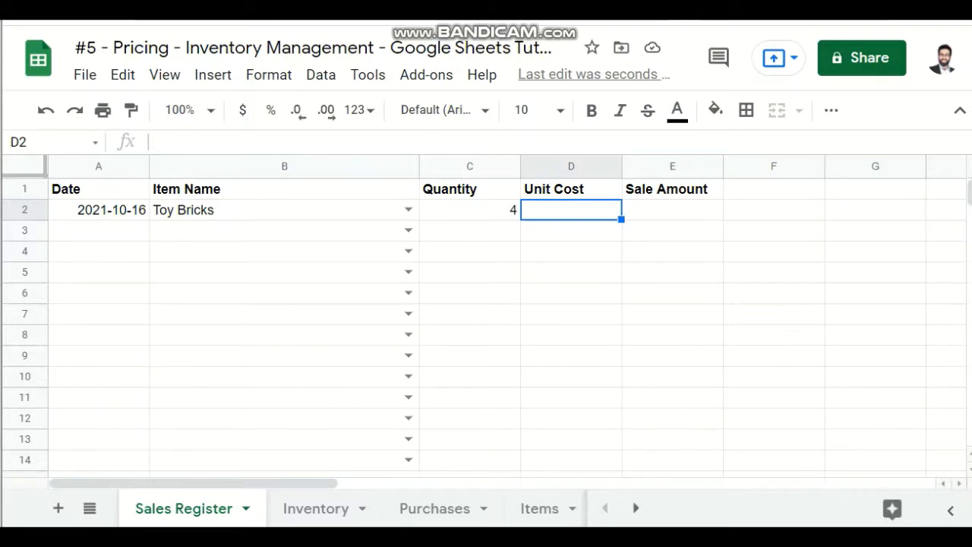
Change the heading in D1 of the Sales Register to "Unit Price"
click(571, 189)
key(F2)
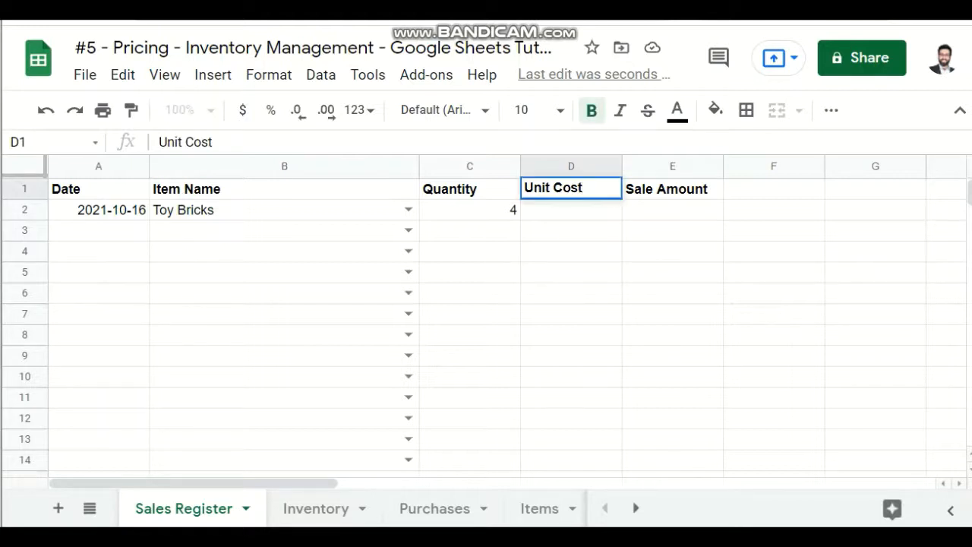
key(BackSpace)
key(BackSpace)
key(BackSpace)
key(BackSpace)
text(Price)
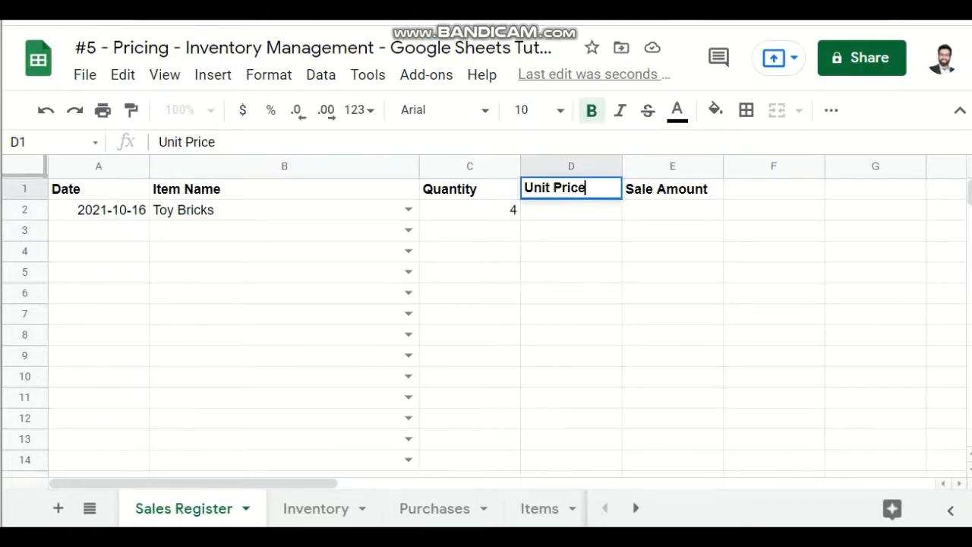
key(Return)
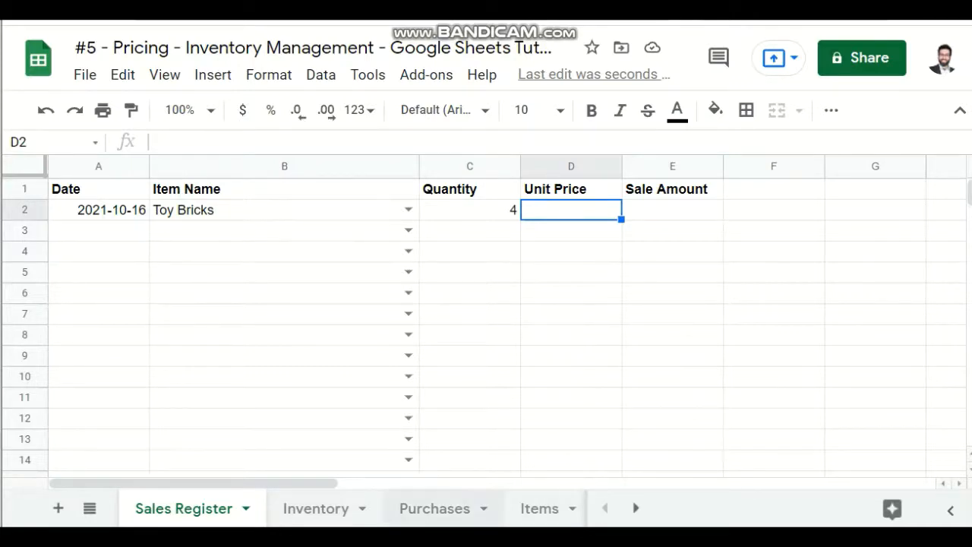
Look up the Toy Bricks unit cost on the Purchases sheet and enter 660 as the Unit Price in D2 of the Sales Register
click(434, 508)
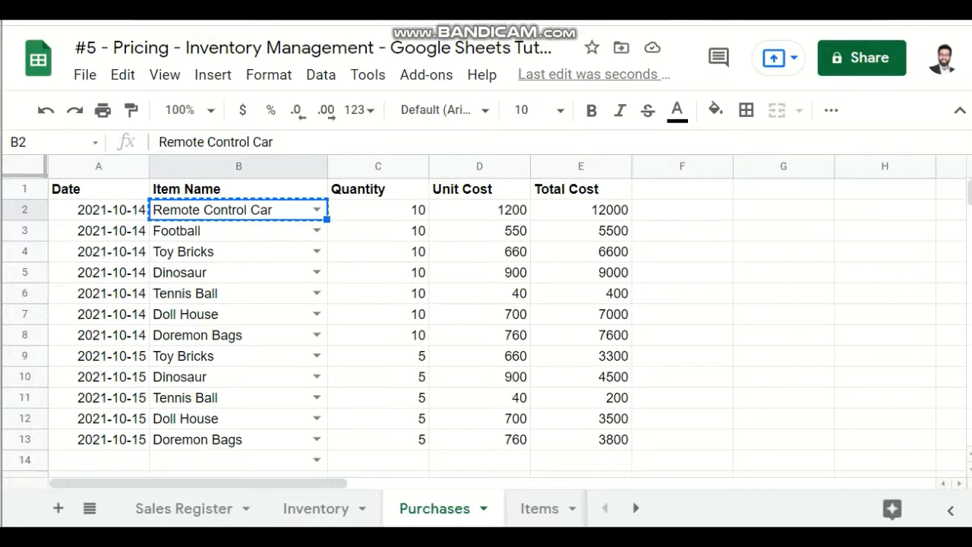
click(239, 252)
click(479, 251)
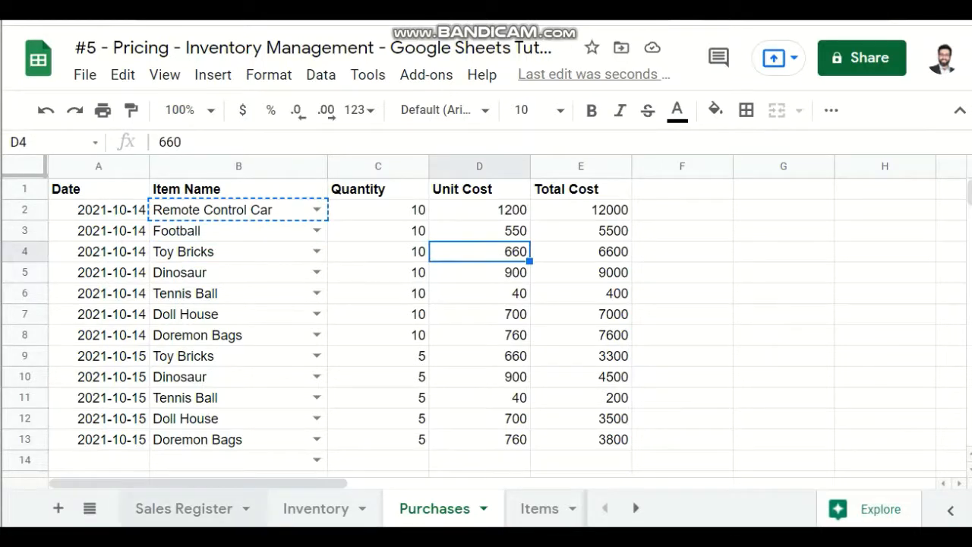
click(184, 508)
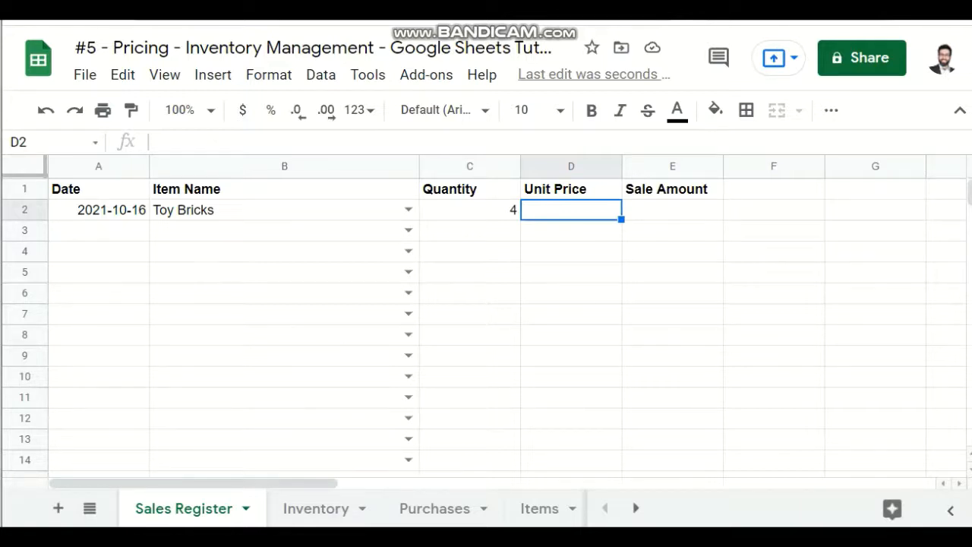
text(660)
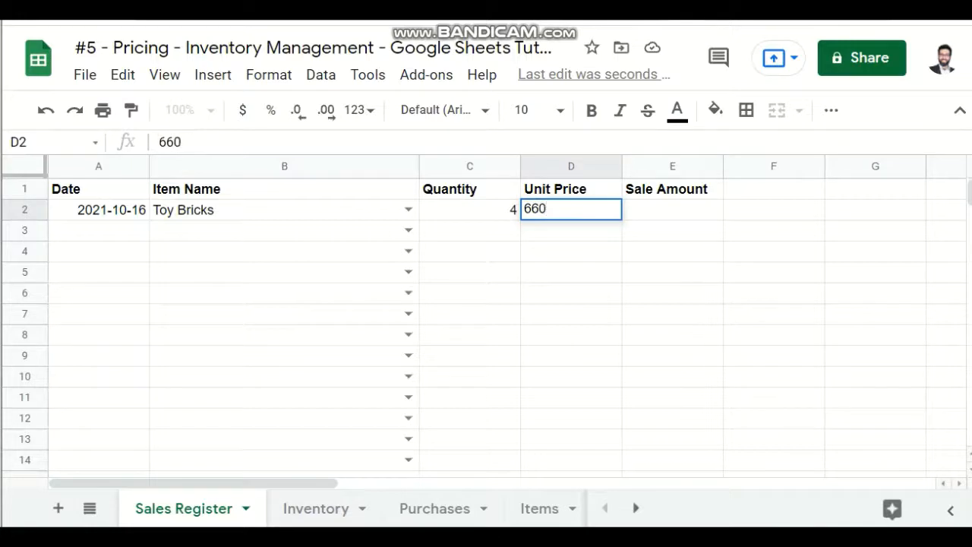
key(Return)
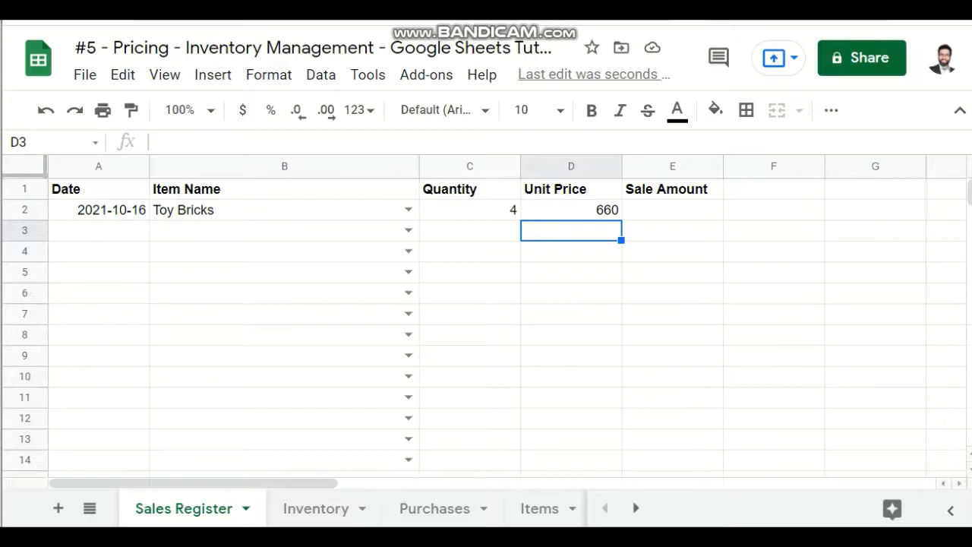
Add a bold "Sale Price" heading in cell I1 of the Inventory sheet
click(316, 508)
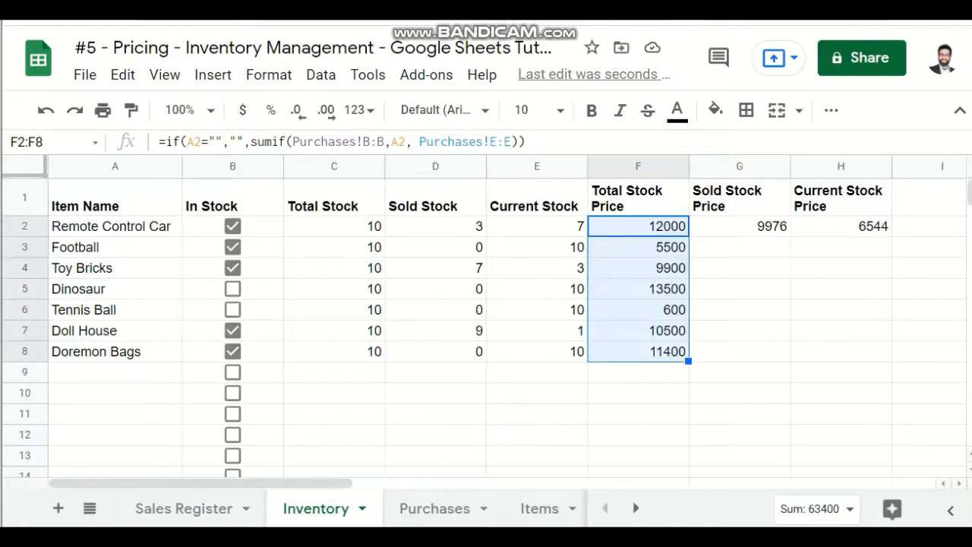
click(928, 197)
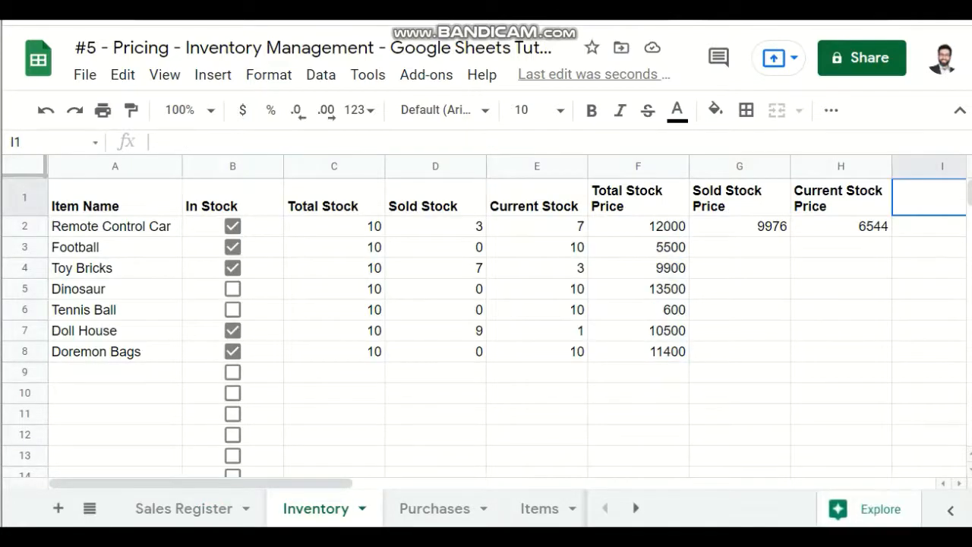
text(Unit)
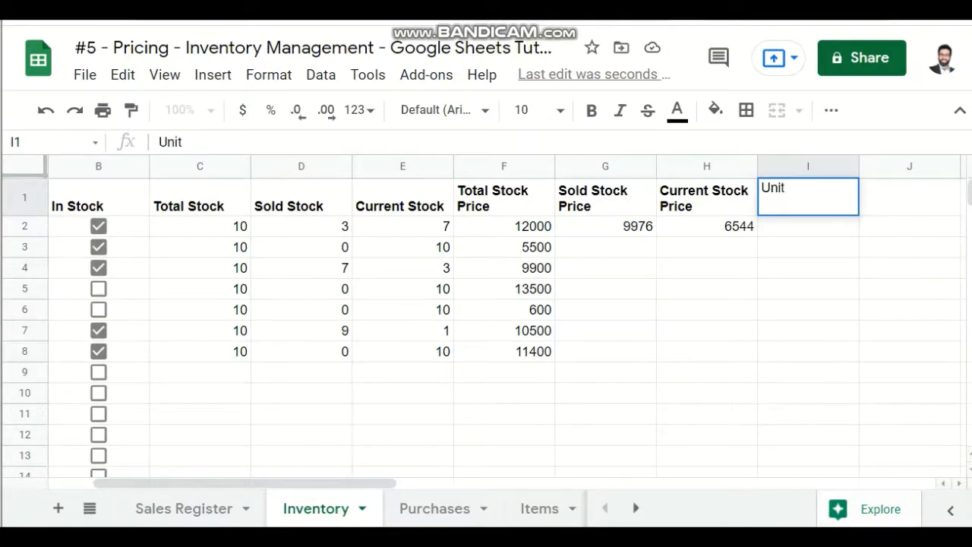
key(BackSpace)
key(BackSpace)
key(BackSpace)
key(BackSpace)
text(Sa)
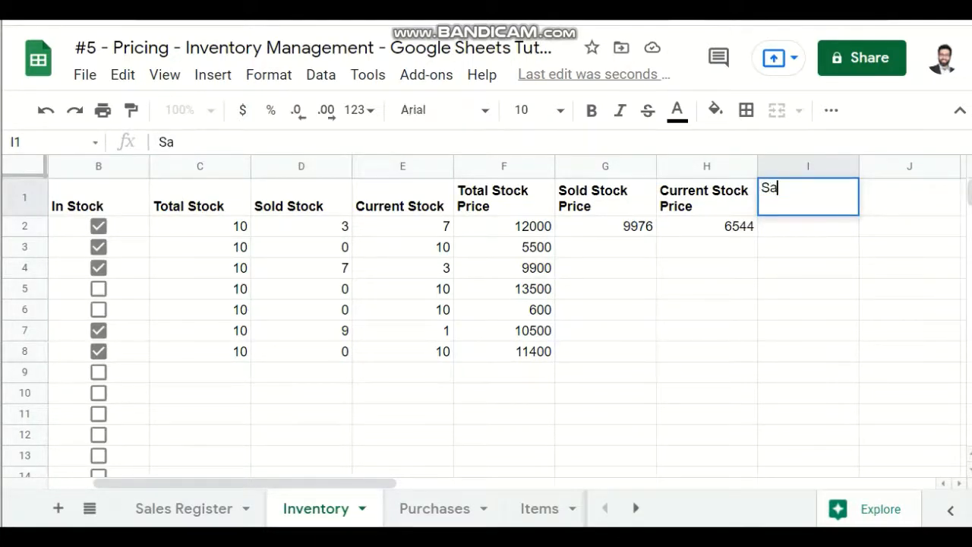
text(le Pric)
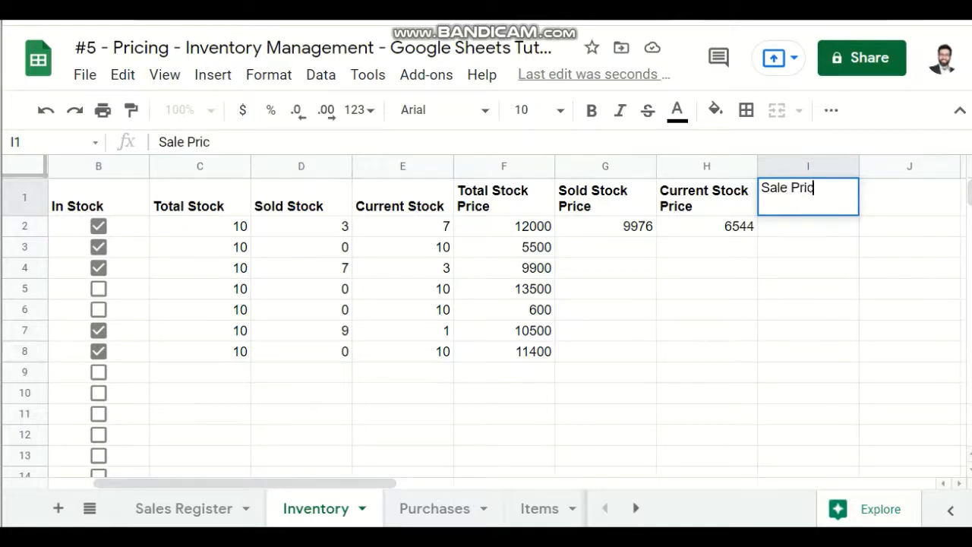
text(e)
key(Return)
key(Up)
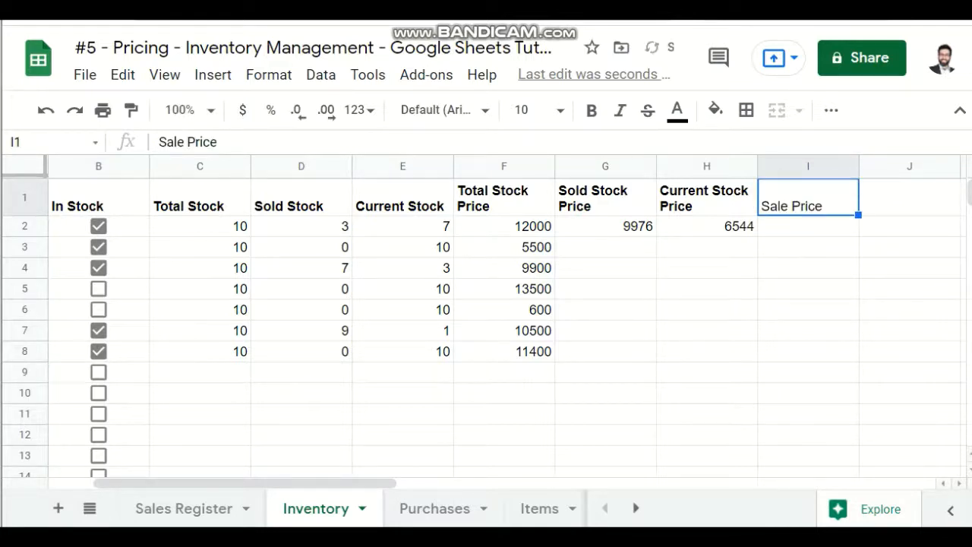
key(ctrl+b)
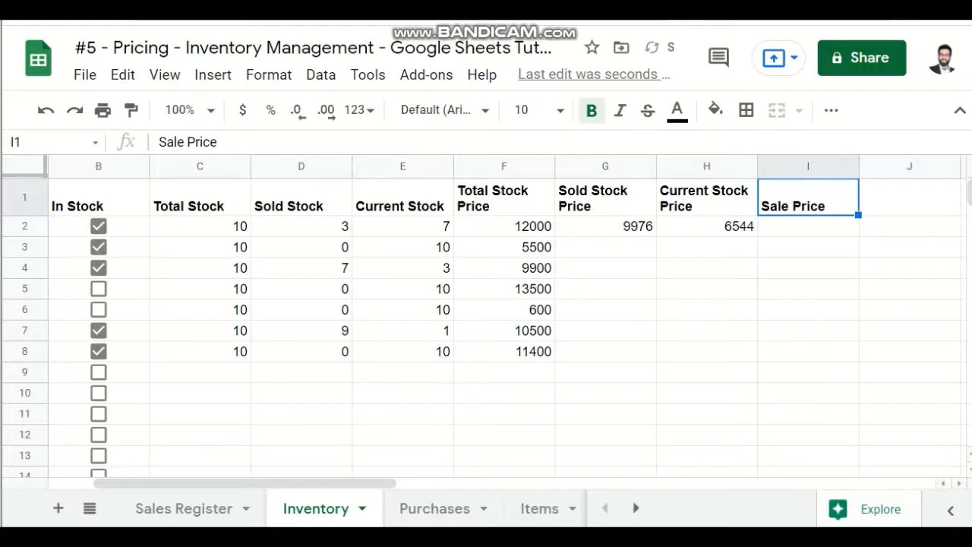
key(Down)
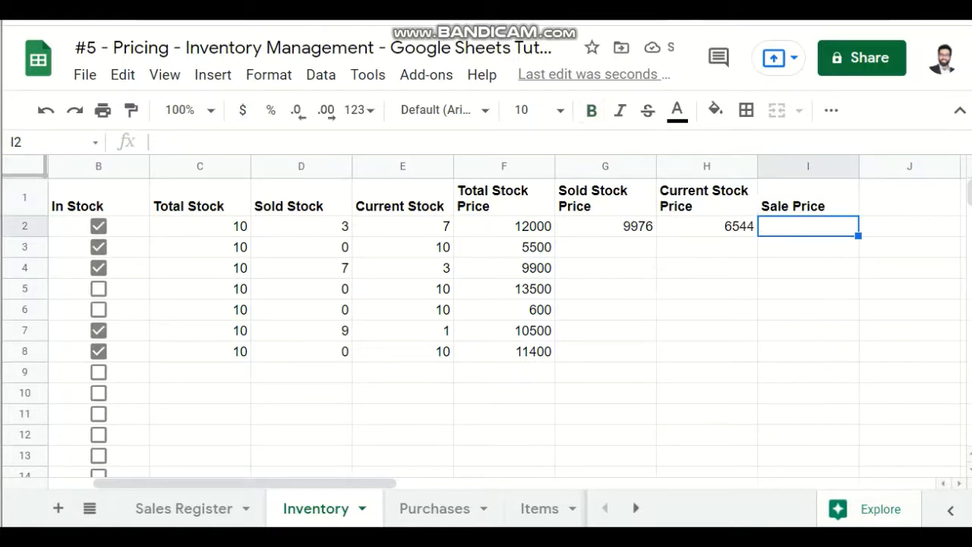
key(Up)
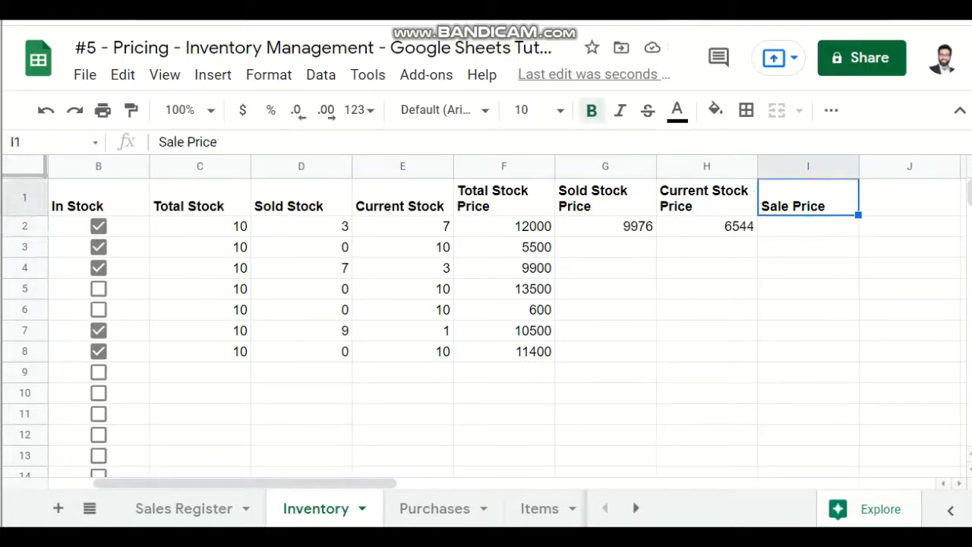
key(Down)
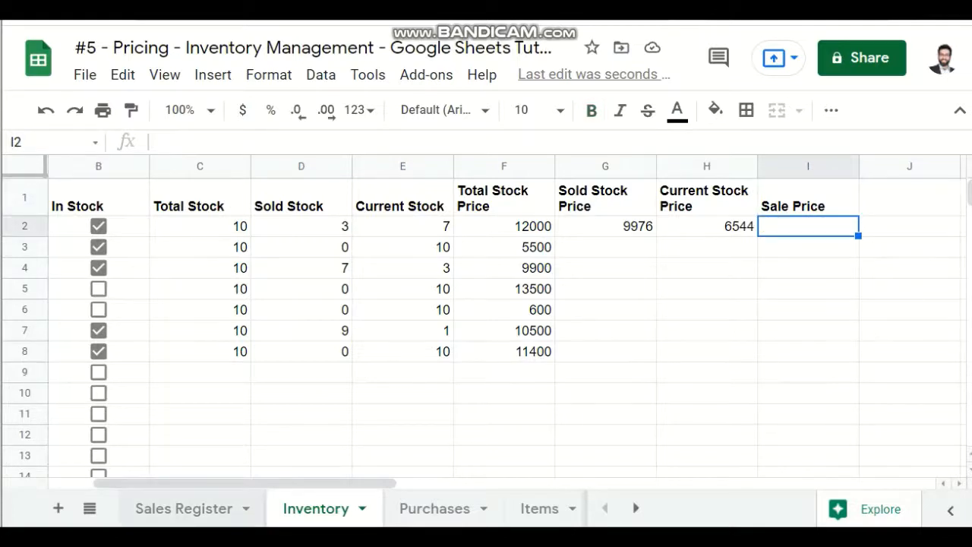
click(184, 509)
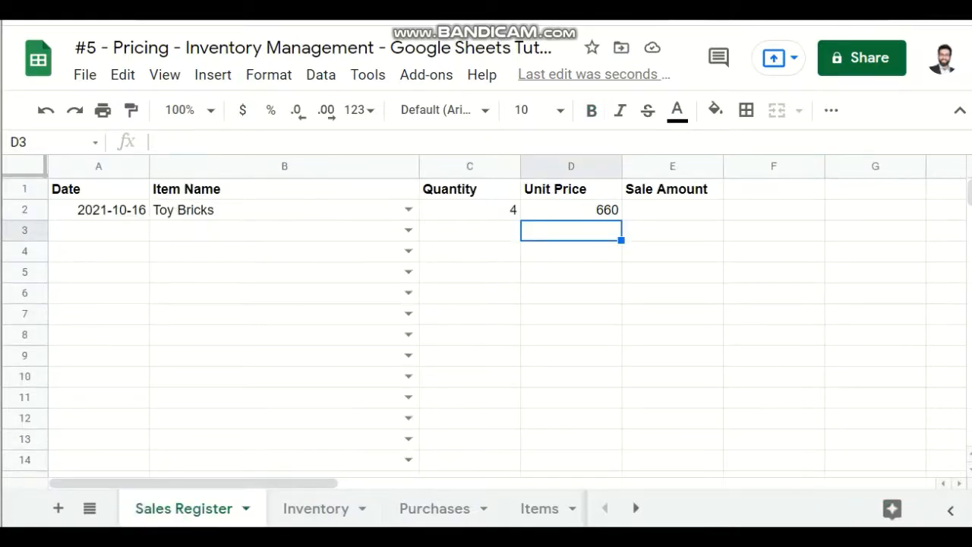
click(316, 508)
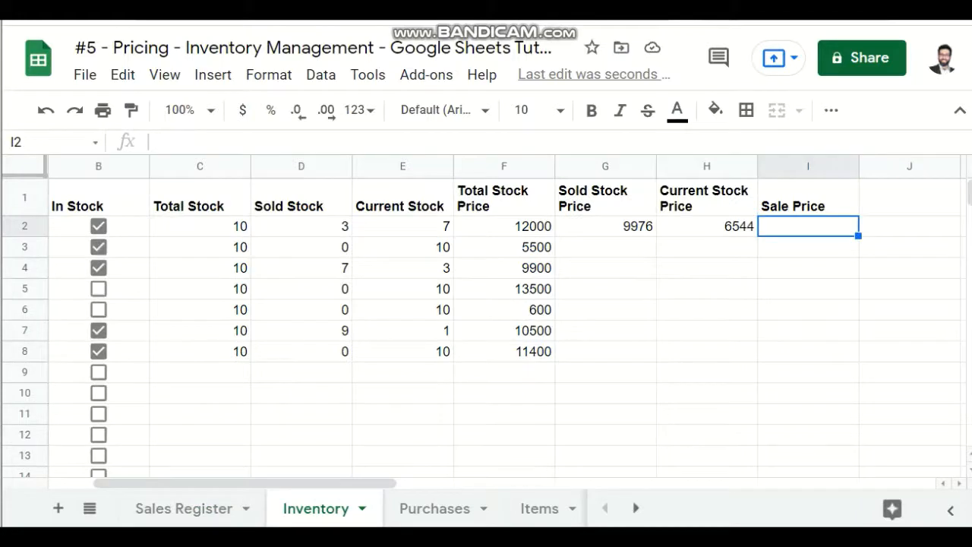
drag(281, 483, 234, 483)
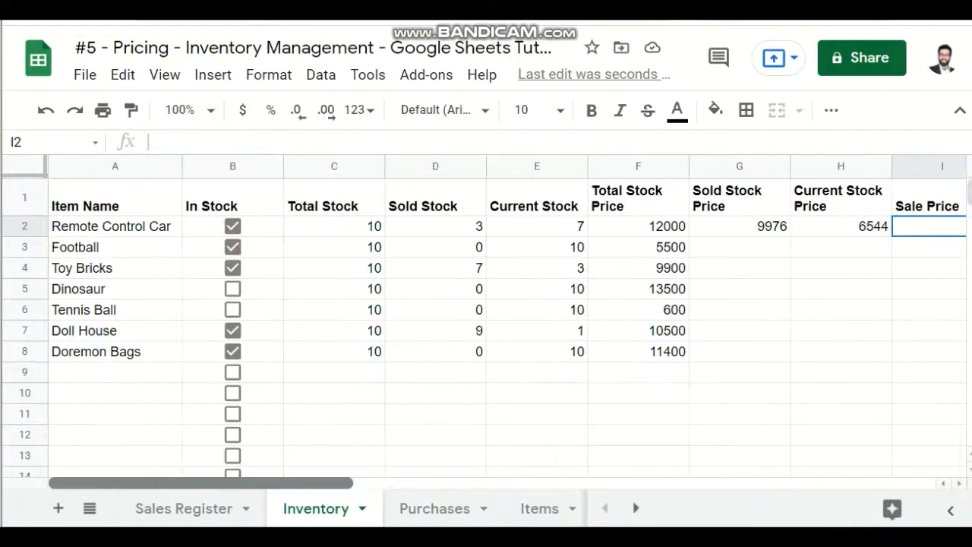
drag(343, 471, 425, 472)
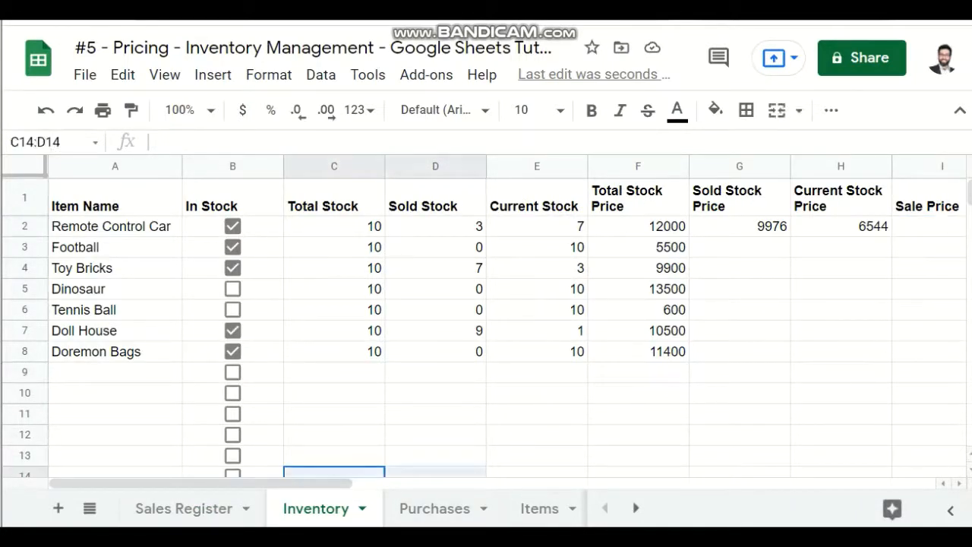
click(927, 198)
click(928, 227)
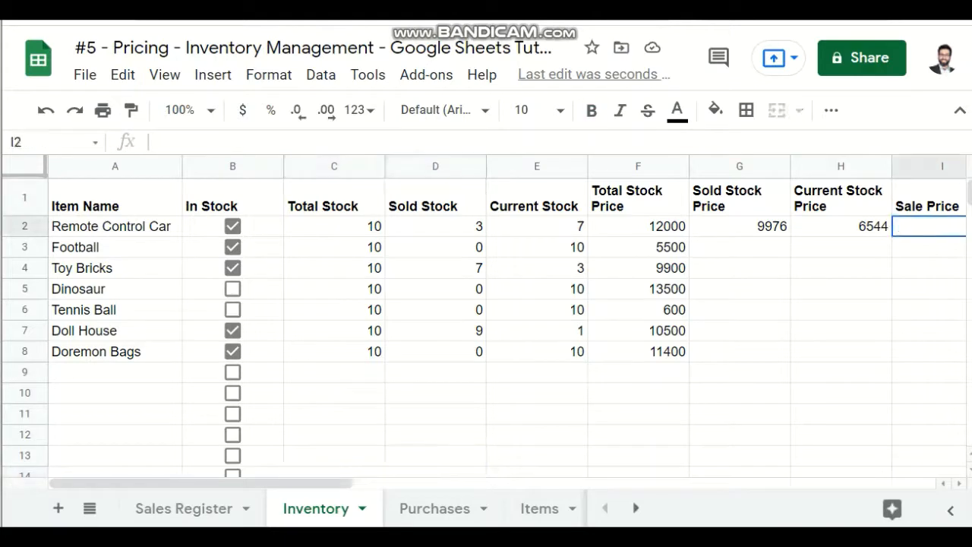
double_click(927, 198)
double_click(790, 188)
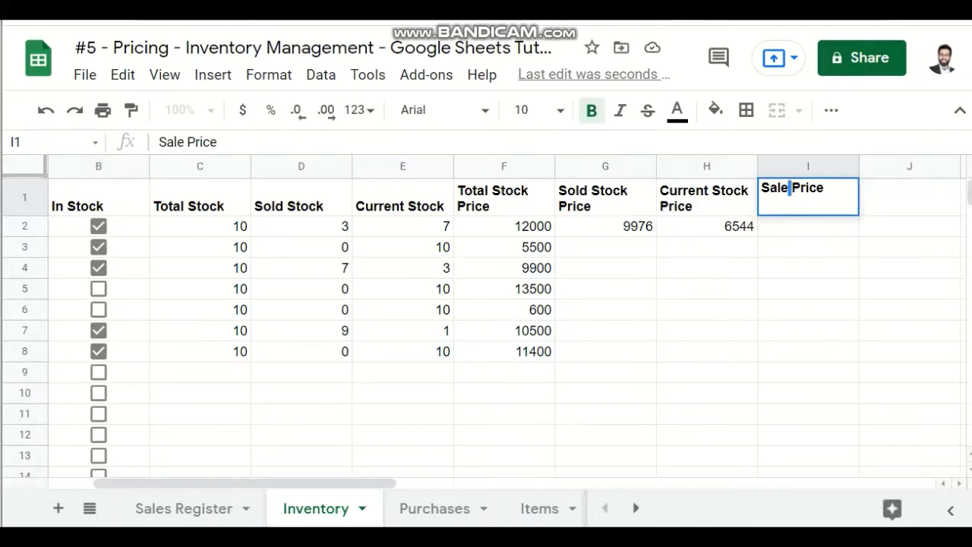
key(Return)
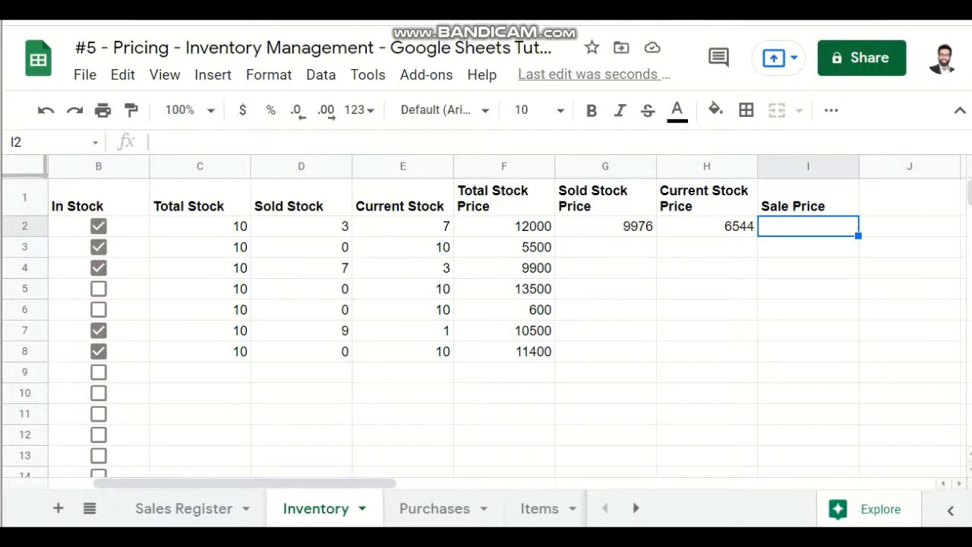
text(1300)
key(Return)
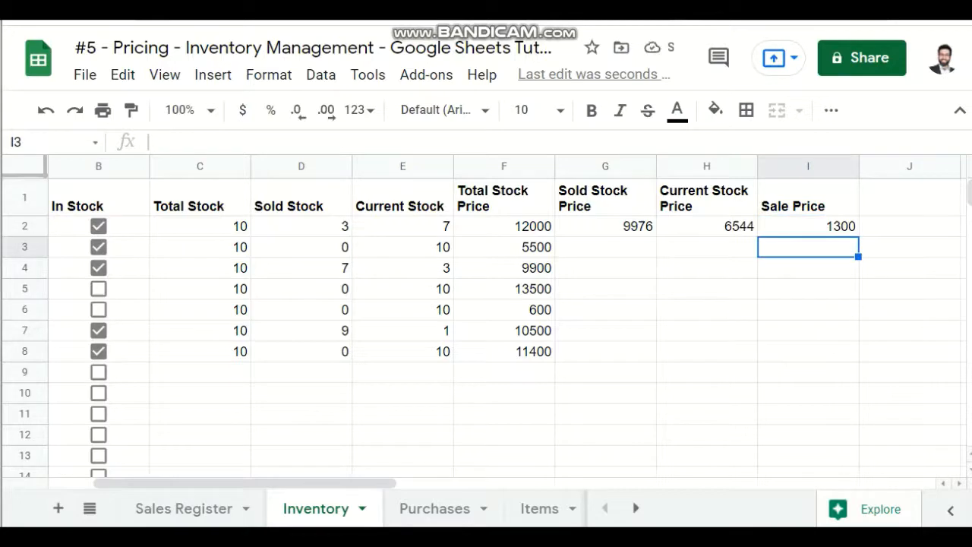
key(Up)
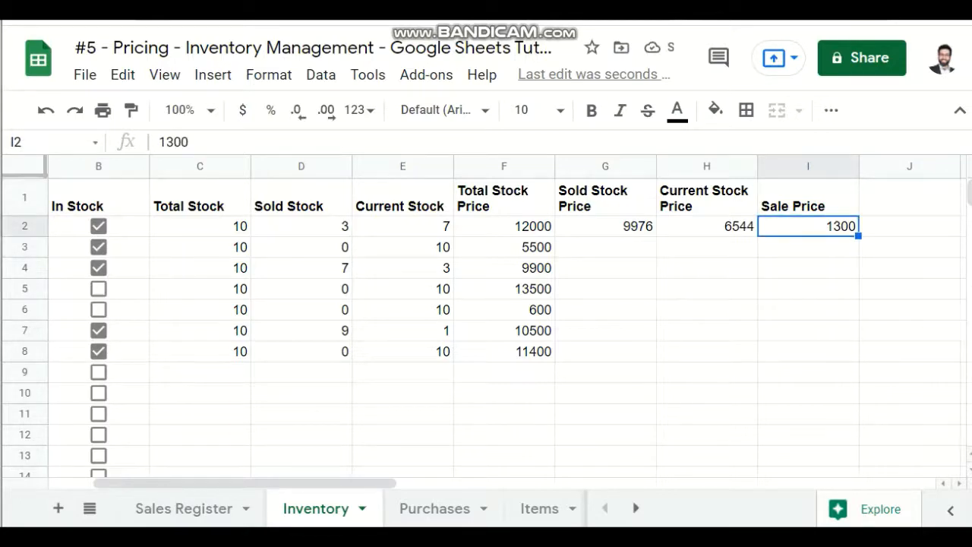
key(Left)
key(Left)
key(Left)
key(Left)
key(Left)
key(Left)
key(Left)
key(Left)
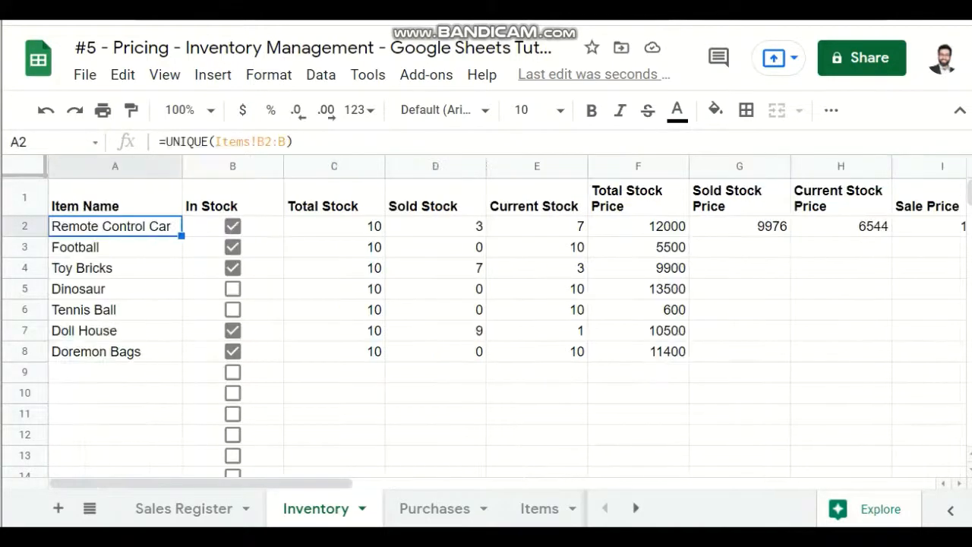
key(Right)
key(Right)
key(Right)
key(Right)
key(Right)
key(Right)
key(Right)
key(Right)
key(Right)
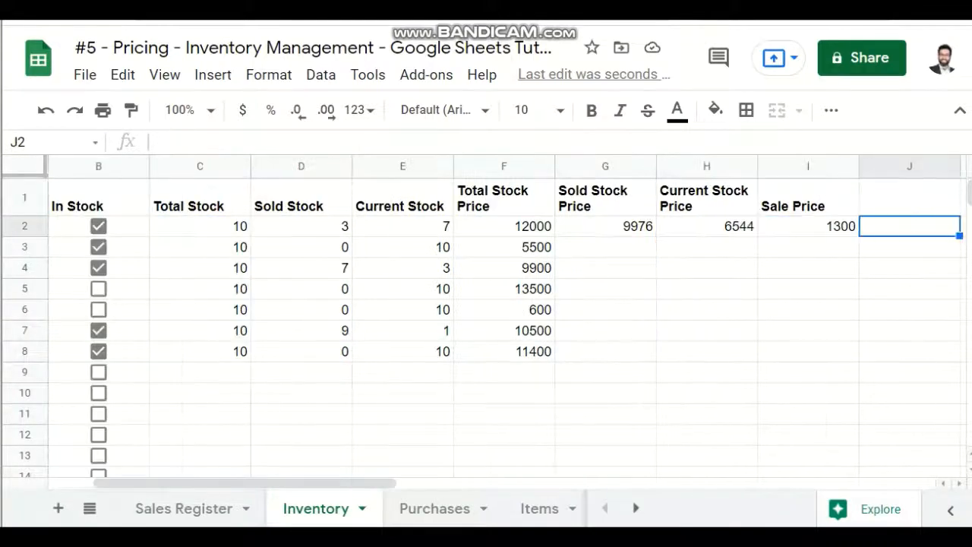
key(Left)
key(Delete)
Freeze the first column of the Inventory sheet so the item names stay in view
key(Down)
key(Down)
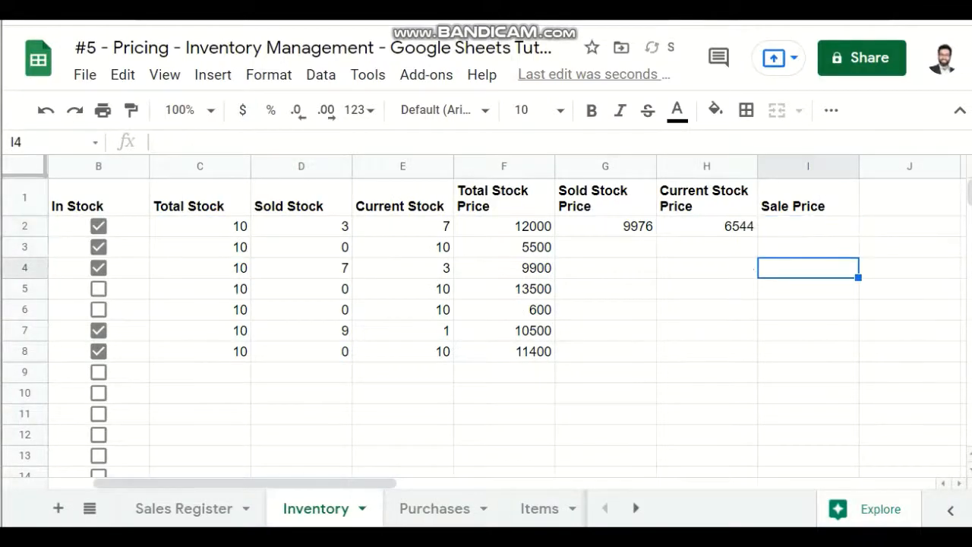
click(165, 74)
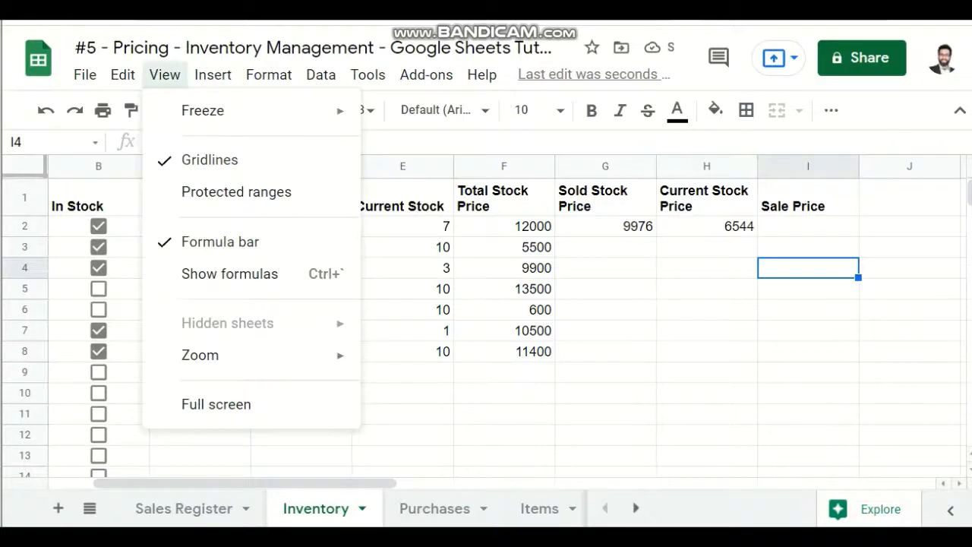
mouse_move(202, 111)
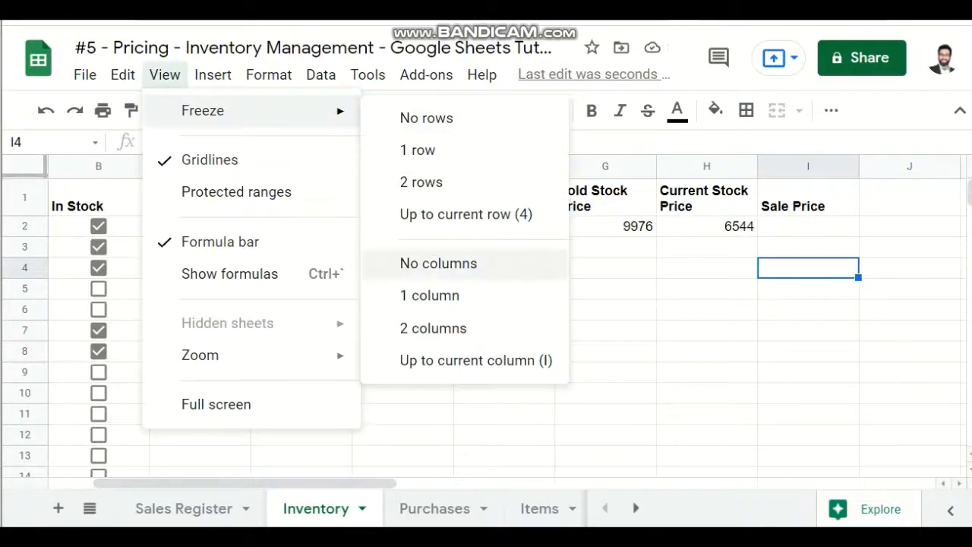
click(429, 295)
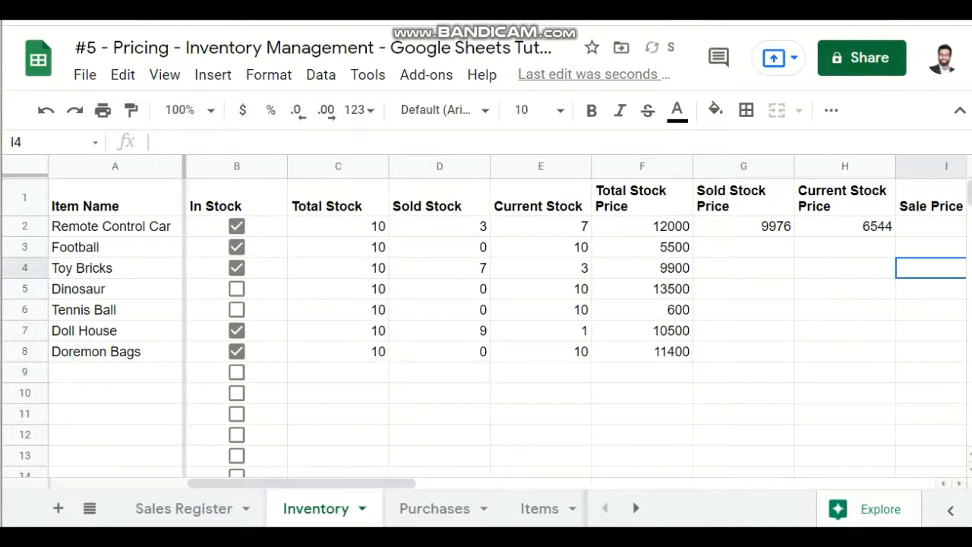
Enter 1300 as the Sale Price for Toy Bricks in I4 of the Inventory sheet
drag(116, 268, 844, 268)
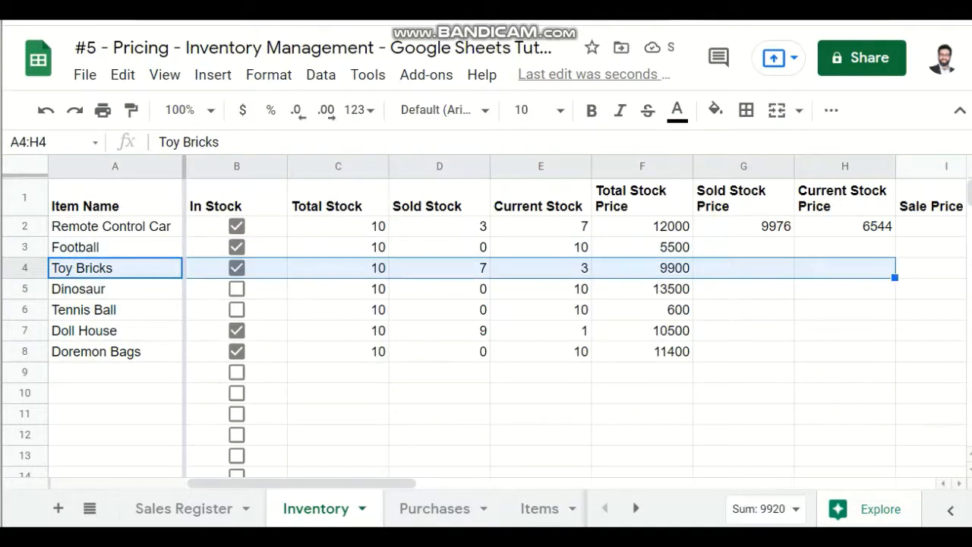
click(930, 268)
text(1300)
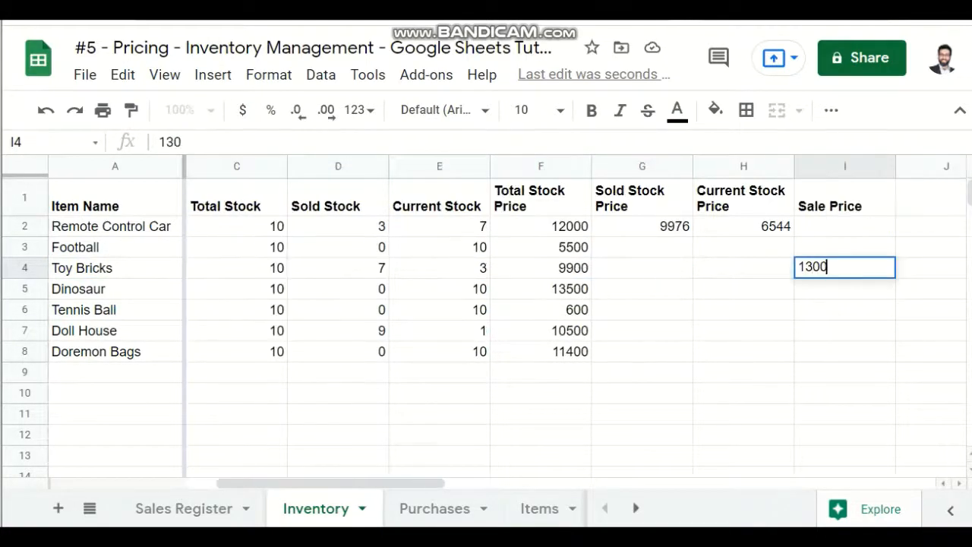
key(Return)
click(743, 268)
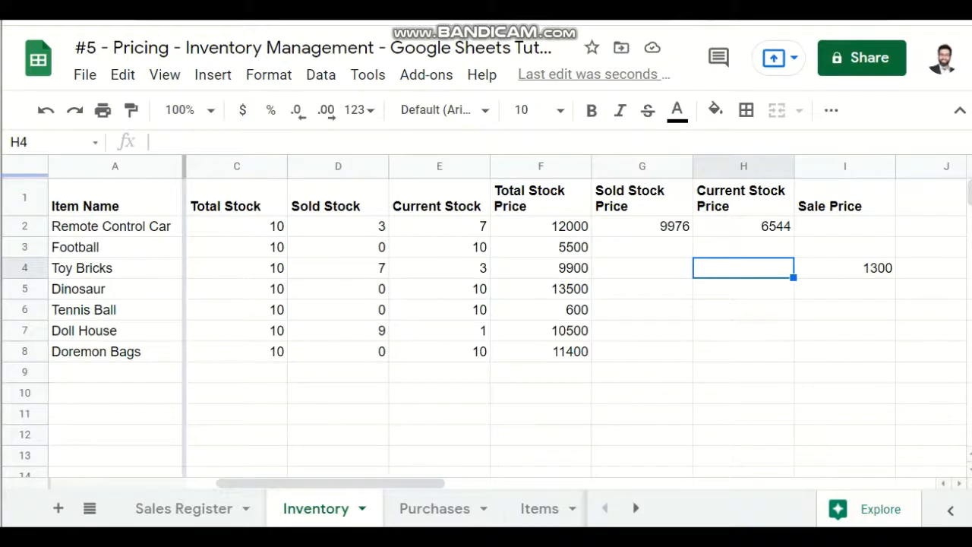
Insert a column before Sale Price in the Inventory sheet and head it "Unit Cost" in I1
right_click(870, 167)
click(938, 269)
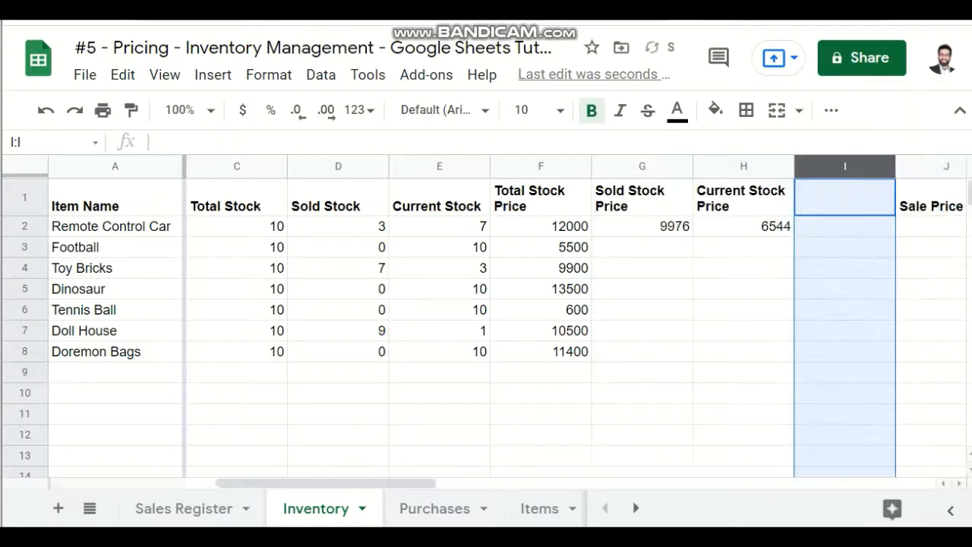
text(U)
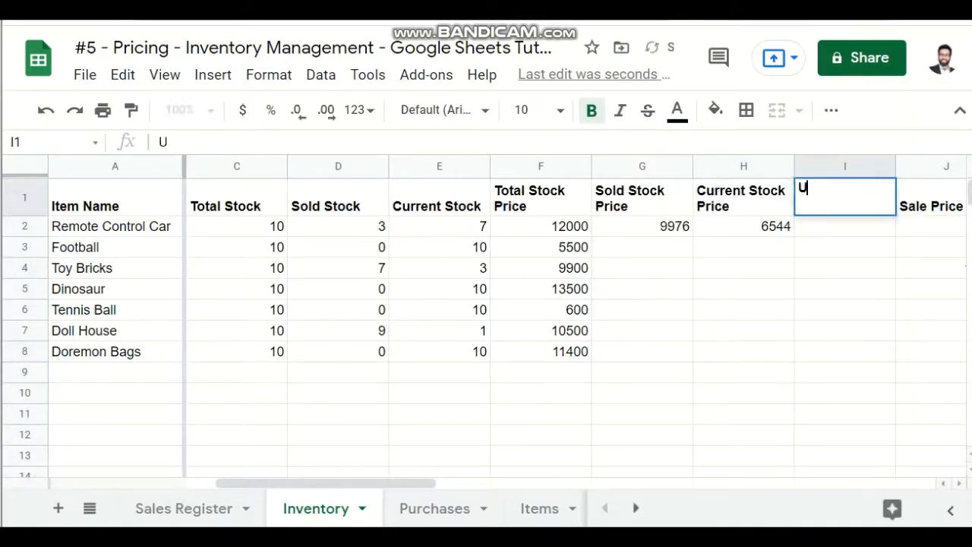
text(nit Cost)
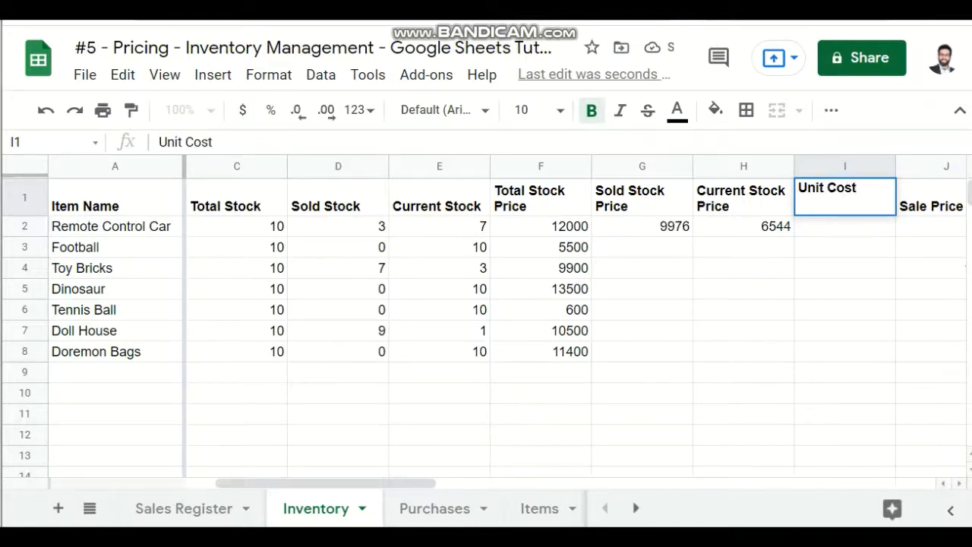
key(Return)
click(844, 198)
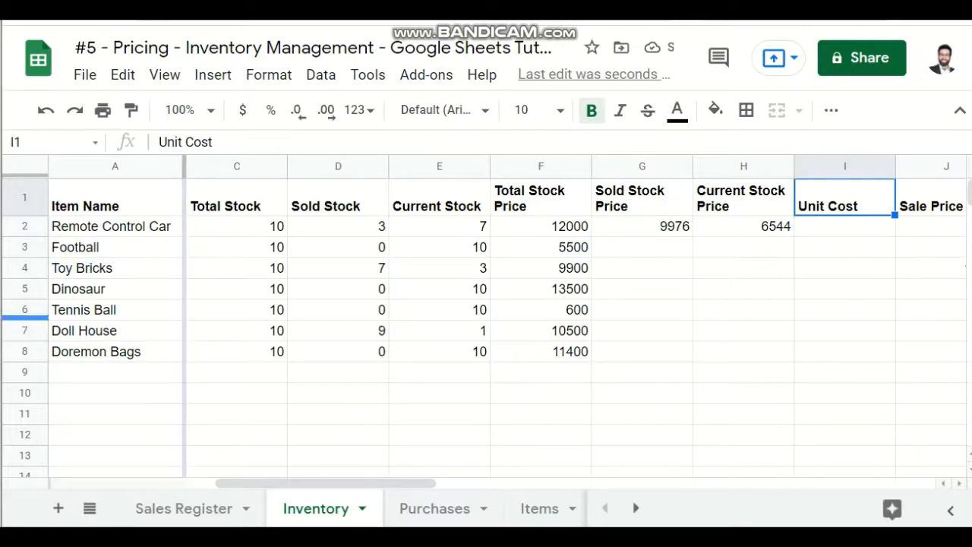
Set the unit cost of the 2021-10-15 Toy Bricks purchase to 700 in D9 of the Purchases sheet
click(435, 507)
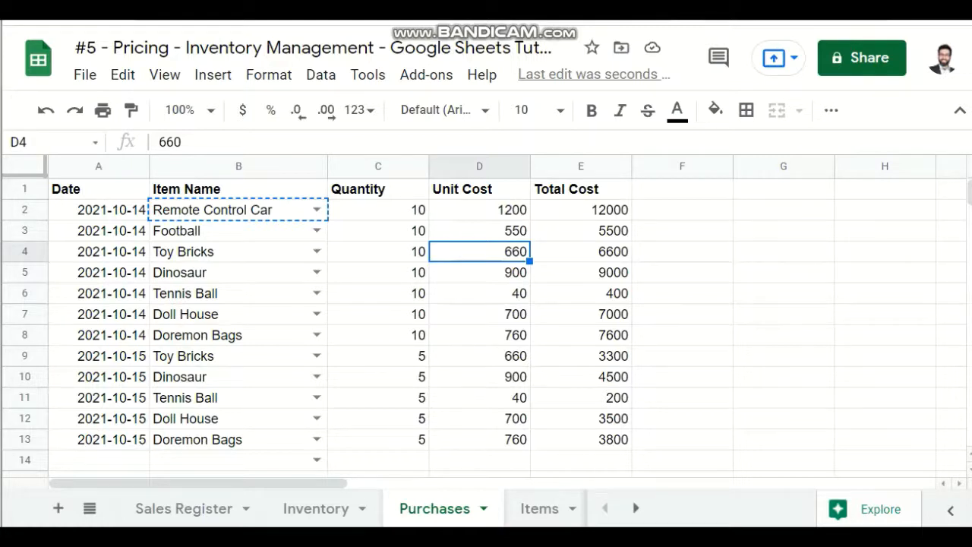
drag(239, 251, 379, 251)
click(479, 251)
drag(238, 356, 479, 356)
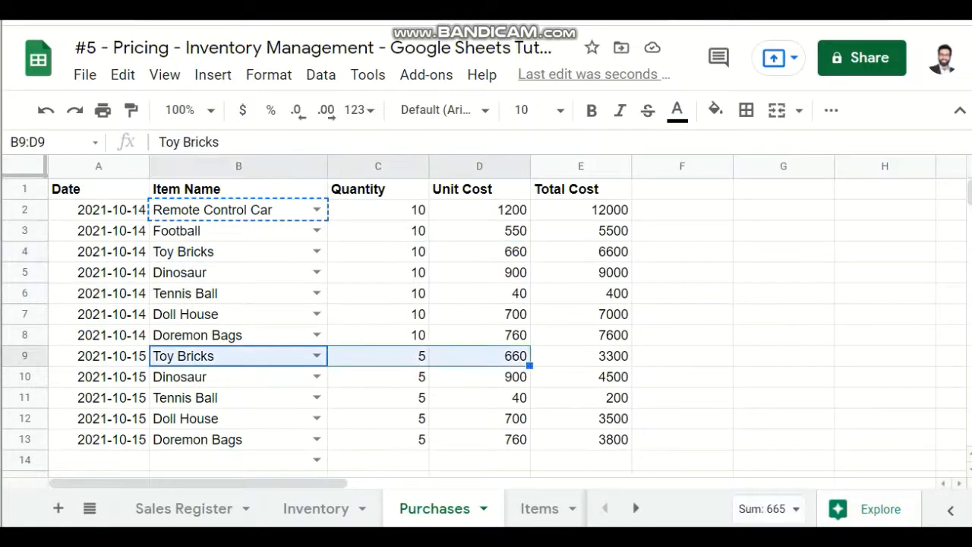
click(479, 356)
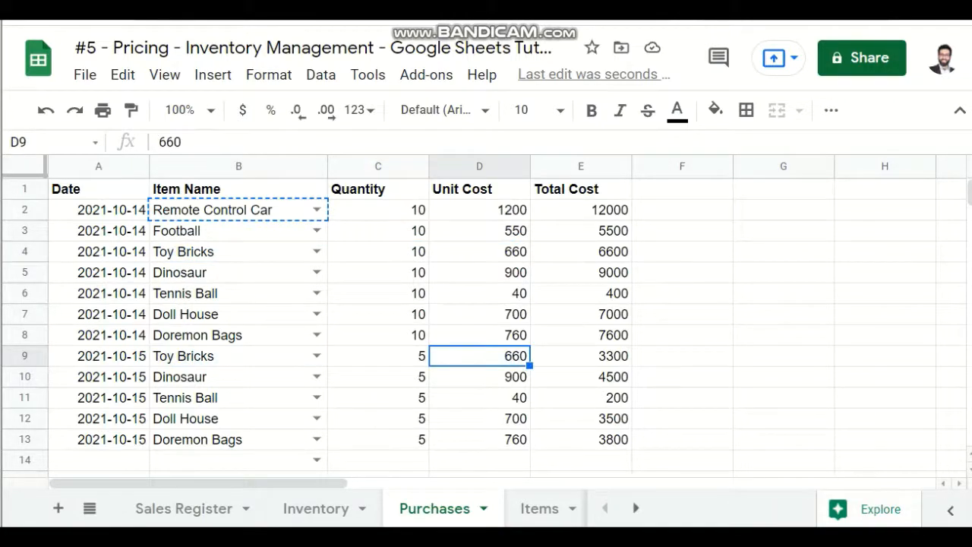
text(700)
key(Return)
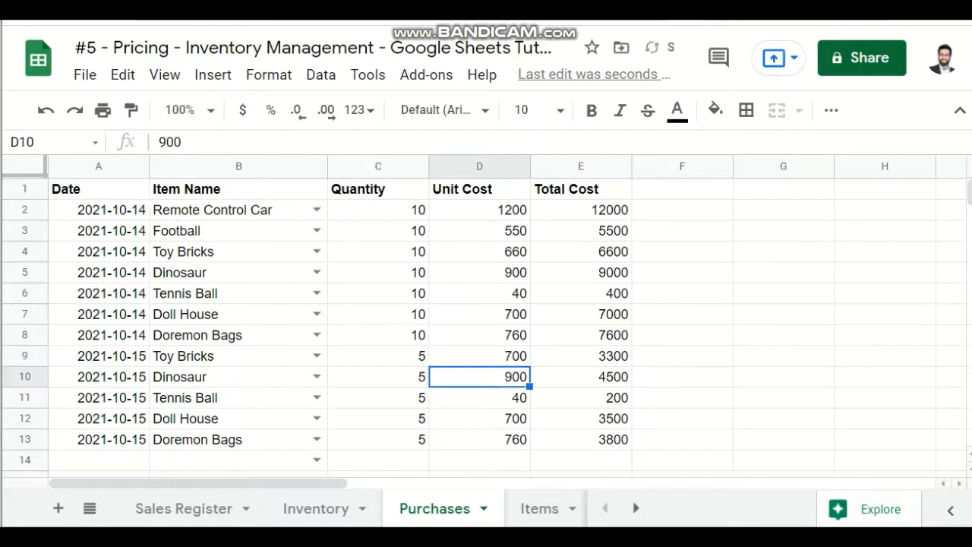
Make the item name, quantity and unit cost bold for both Toy Bricks purchases, B9:D9 and B4:D4
click(479, 356)
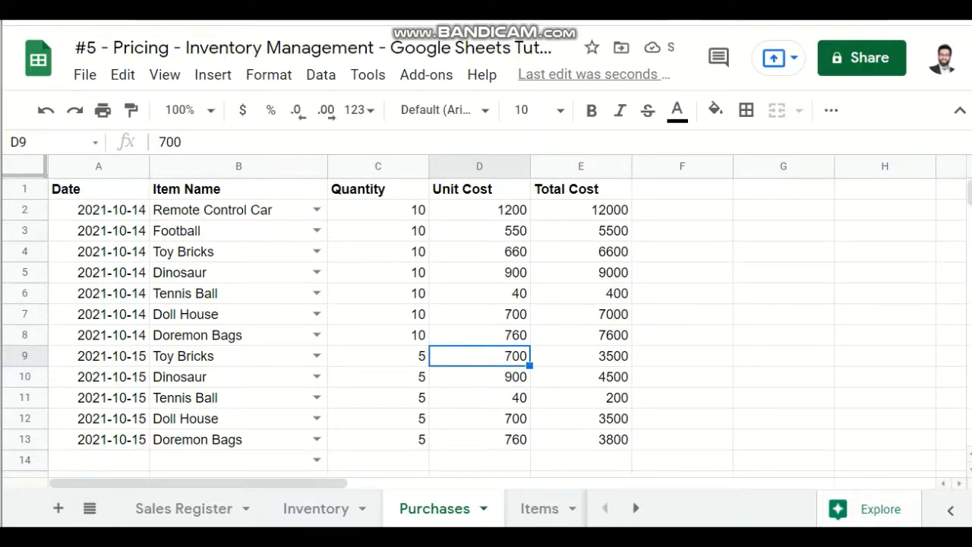
key(shift+Left)
key(shift+Left)
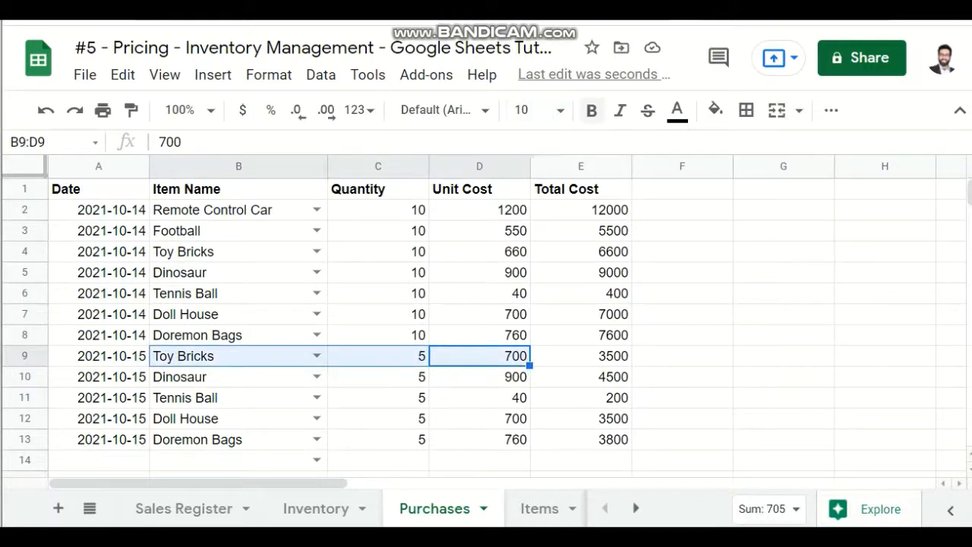
click(591, 110)
drag(479, 252, 250, 251)
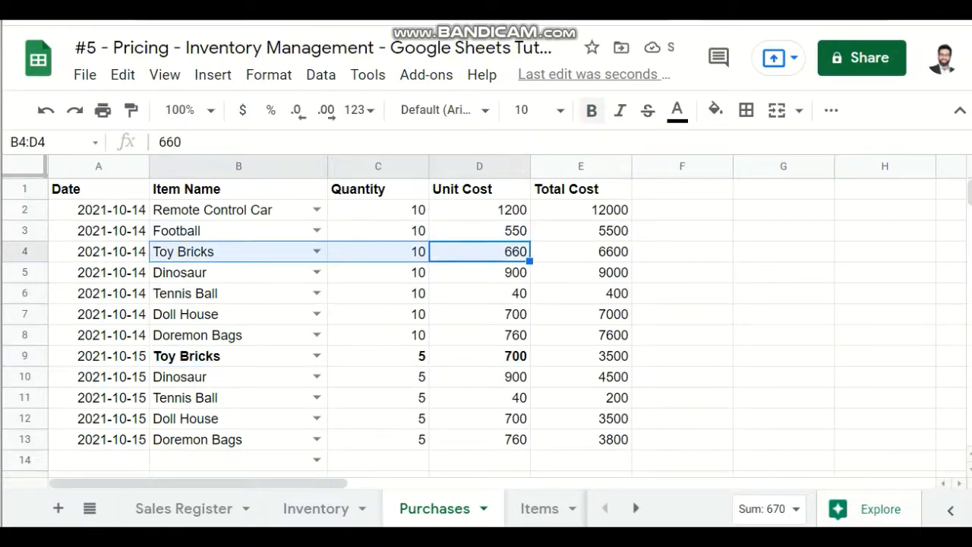
click(592, 110)
click(486, 293)
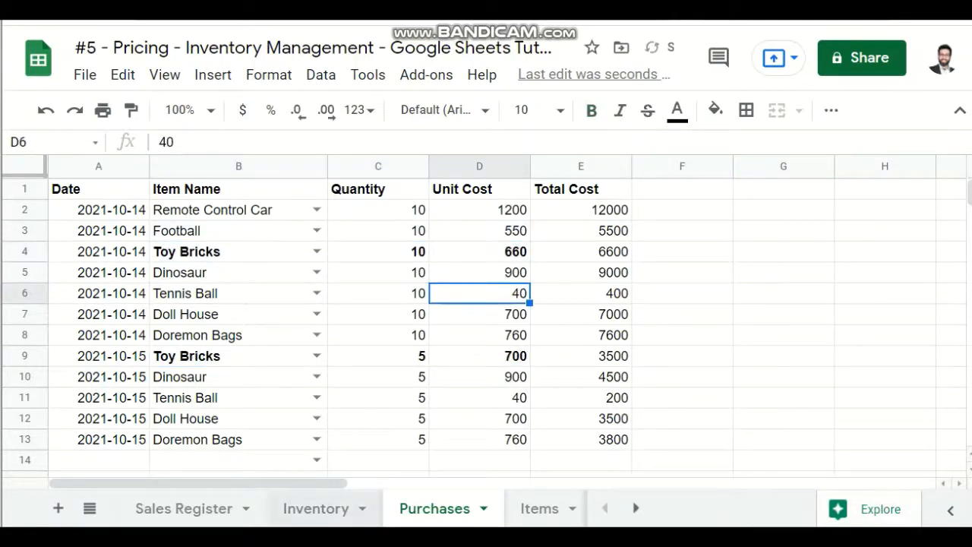
Check the Unit Cost column in Inventory, and compare the quantities and unit costs of the two Toy Bricks purchases on the Purchases sheet
click(316, 508)
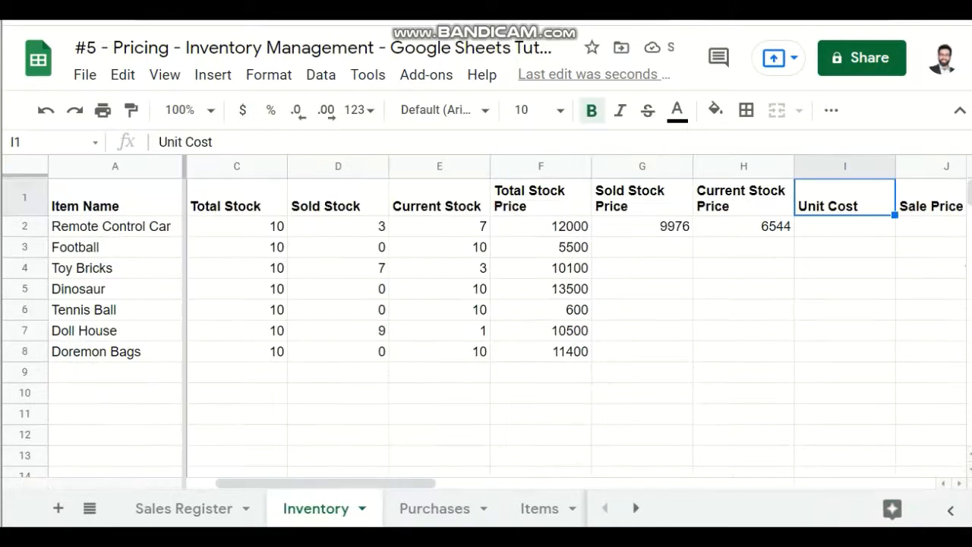
click(434, 508)
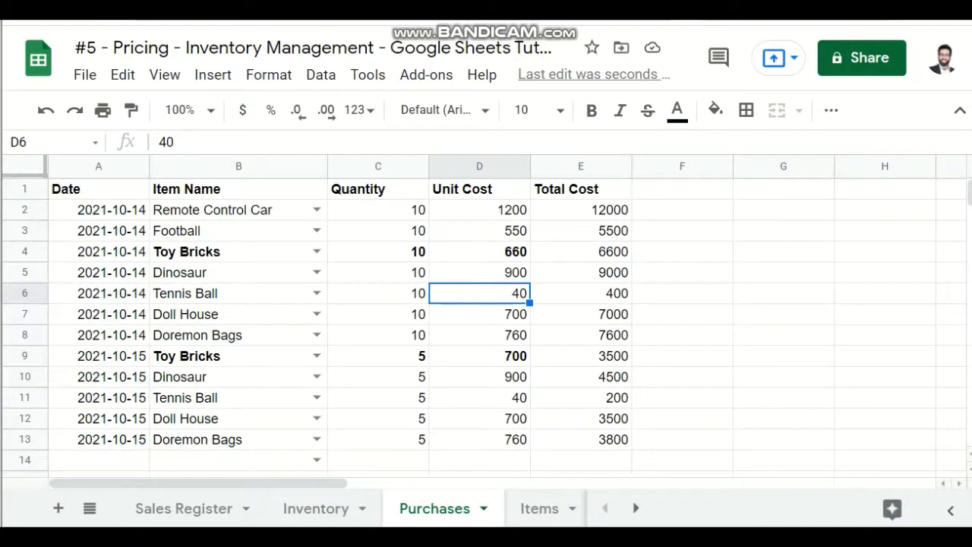
click(238, 356)
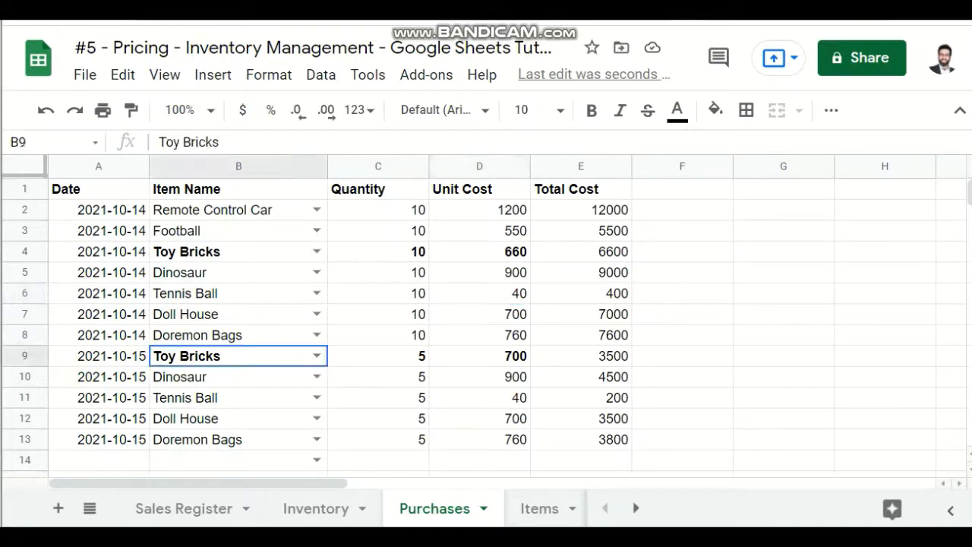
key(shift+Right)
key(shift+Right)
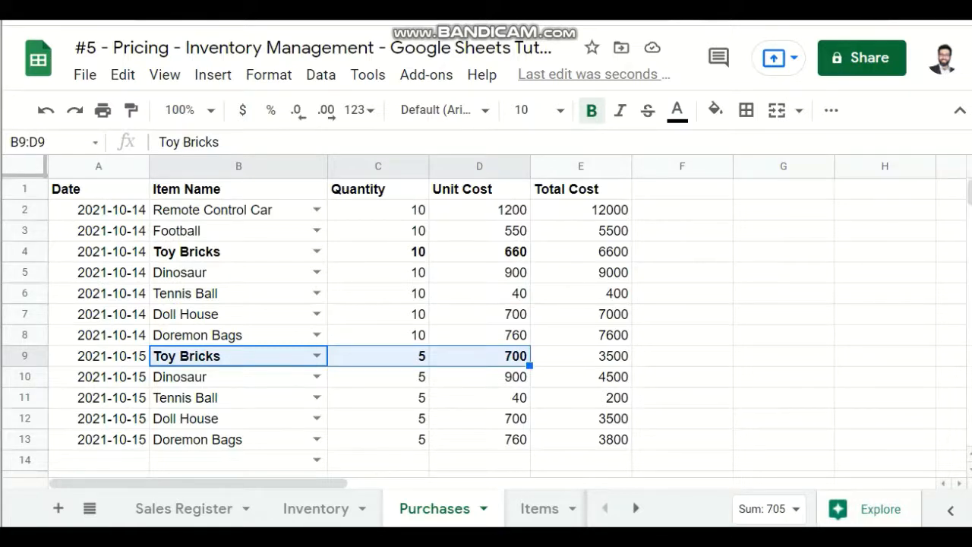
click(479, 356)
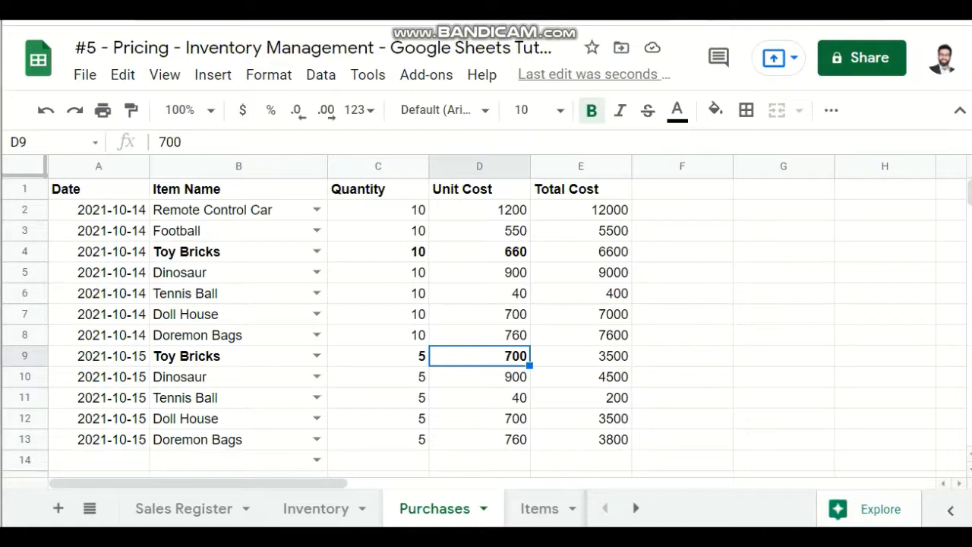
click(378, 252)
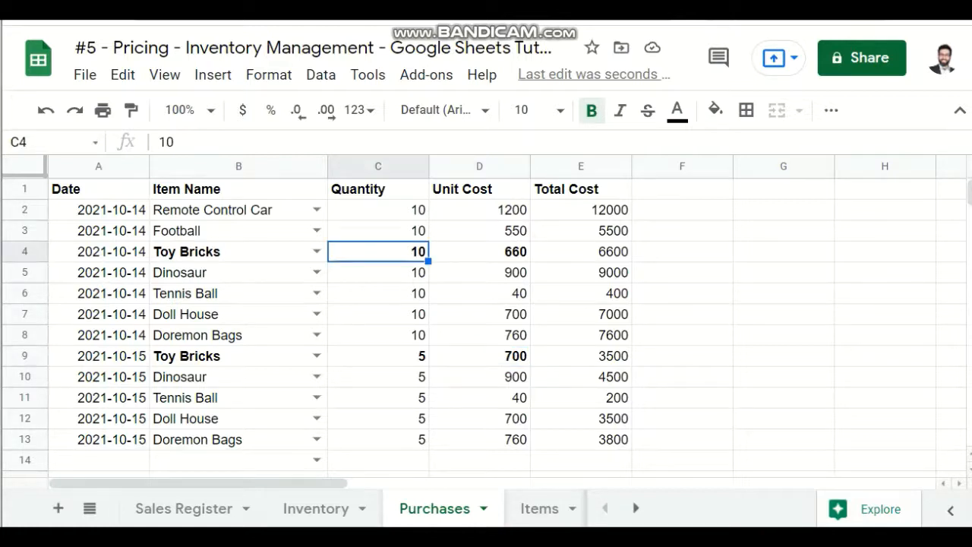
click(378, 356)
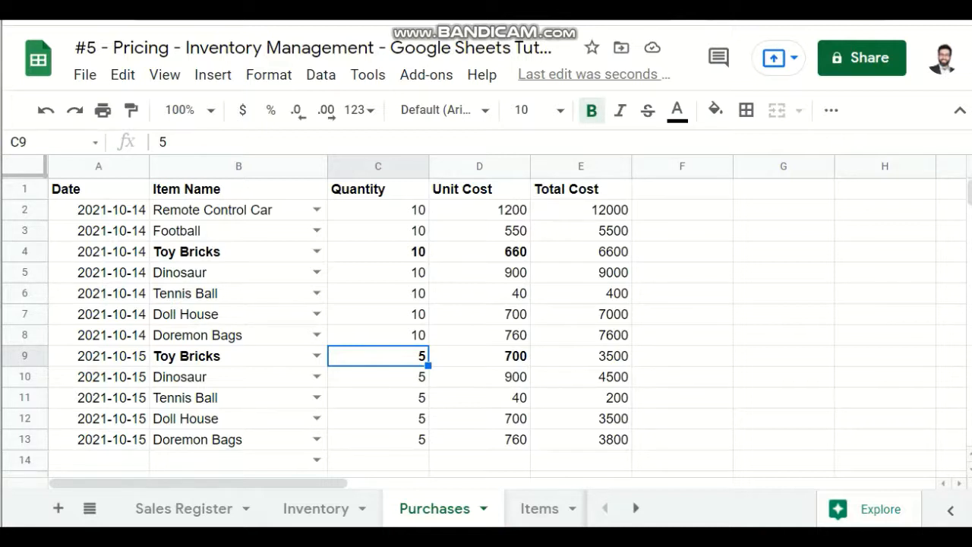
Compare the two Toy Bricks purchases in B4:D4 and B9:D9, and return to the Inventory sheet
drag(479, 251, 250, 251)
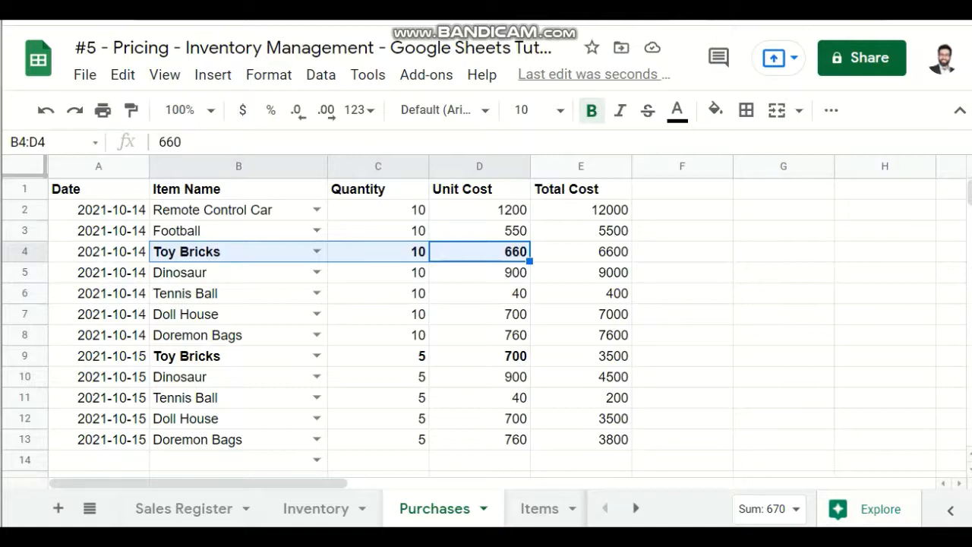
drag(239, 356, 479, 356)
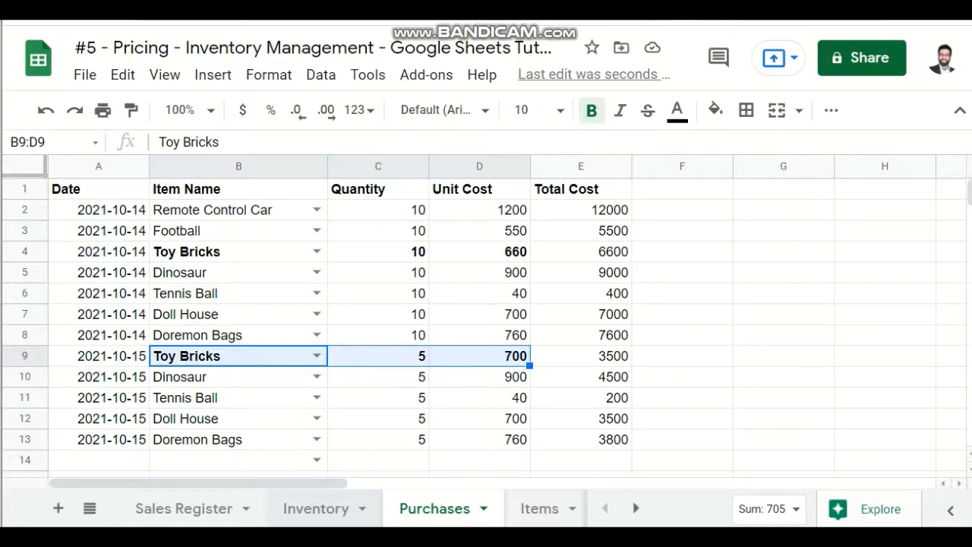
click(316, 508)
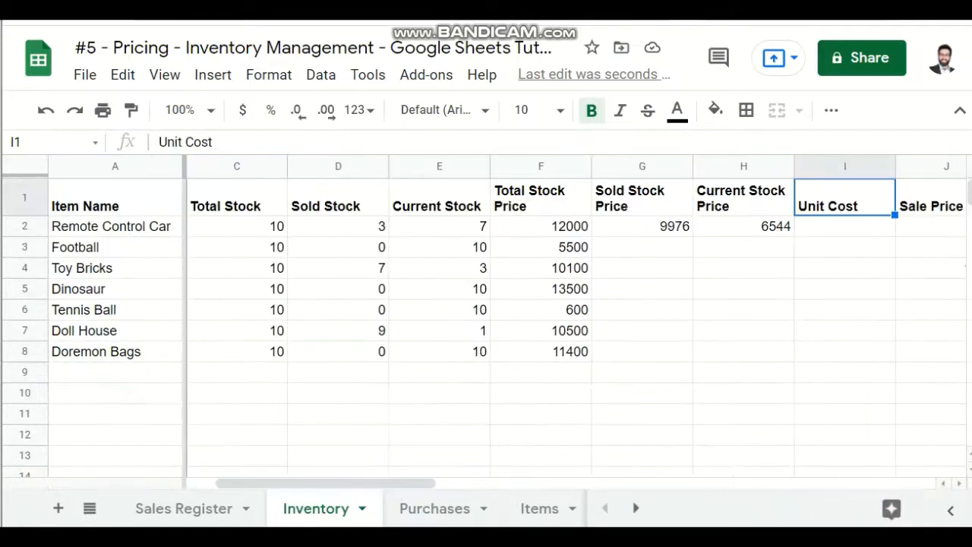
click(844, 226)
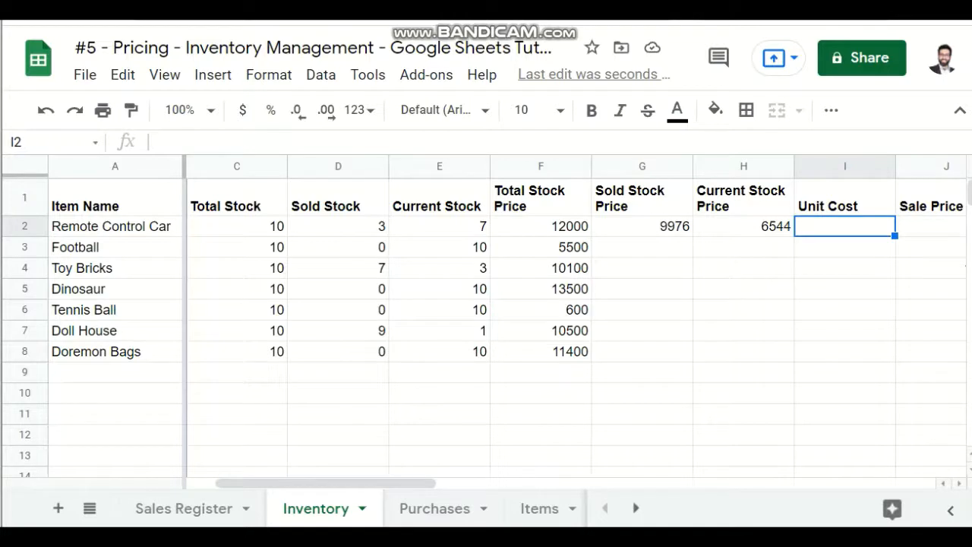
text(=v)
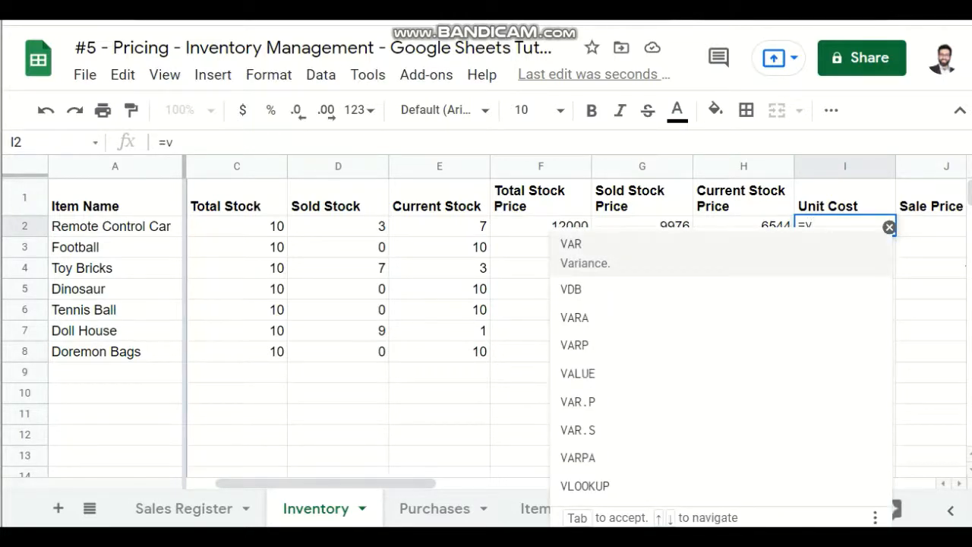
key(Escape)
key(Escape)
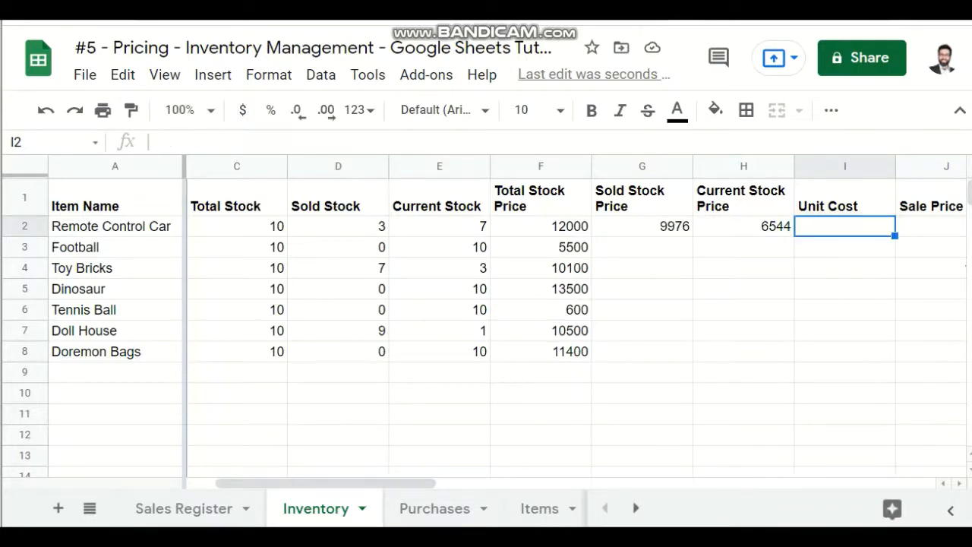
Start a VLOOKUP formula in the Toy Bricks Unit Cost cell I4 of Inventory, with A4 as the search key
key(Down)
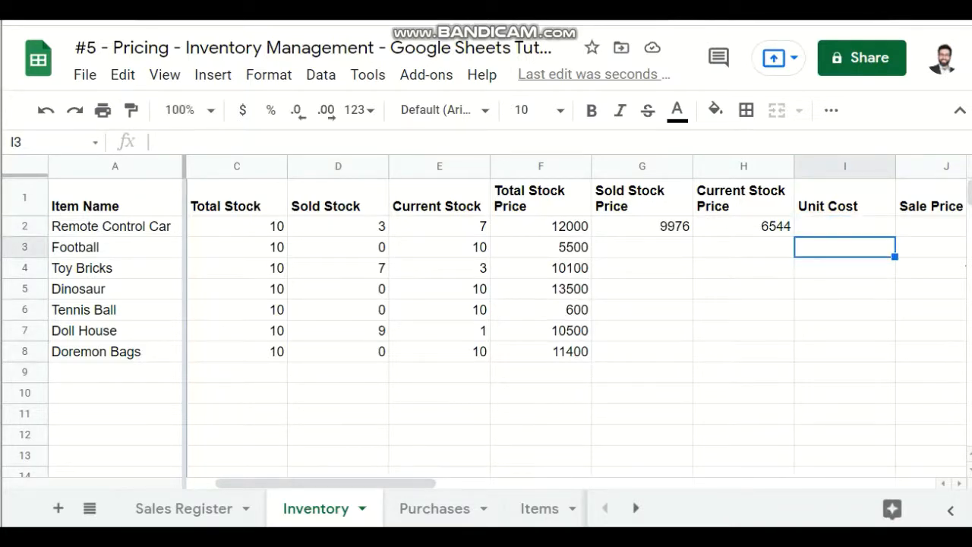
key(Down)
key(Down)
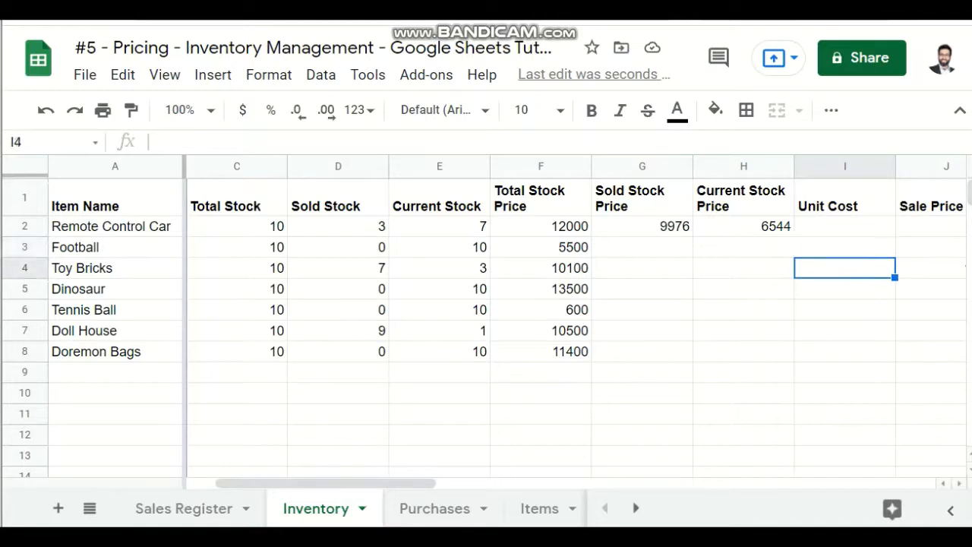
key(Up)
text(=-)
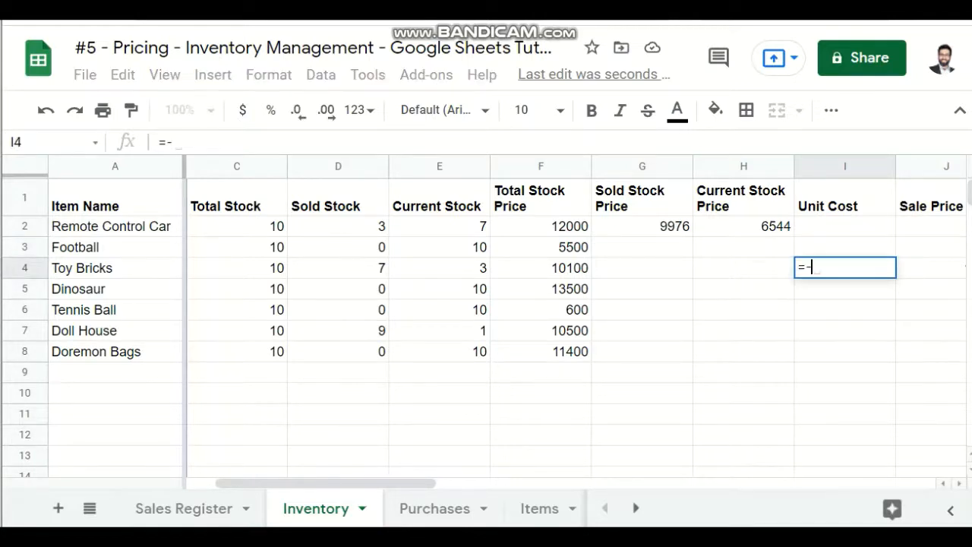
key(BackSpace)
text(vo)
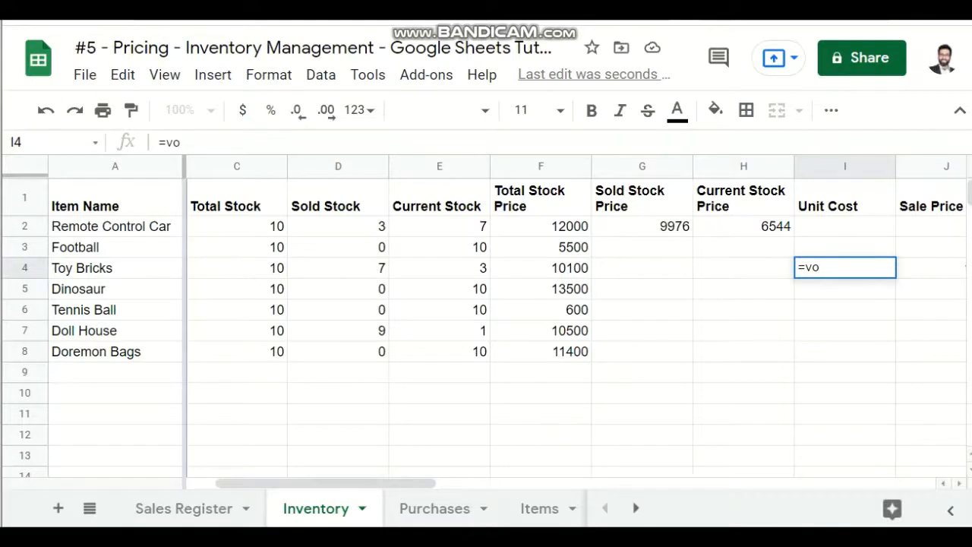
key(BackSpace)
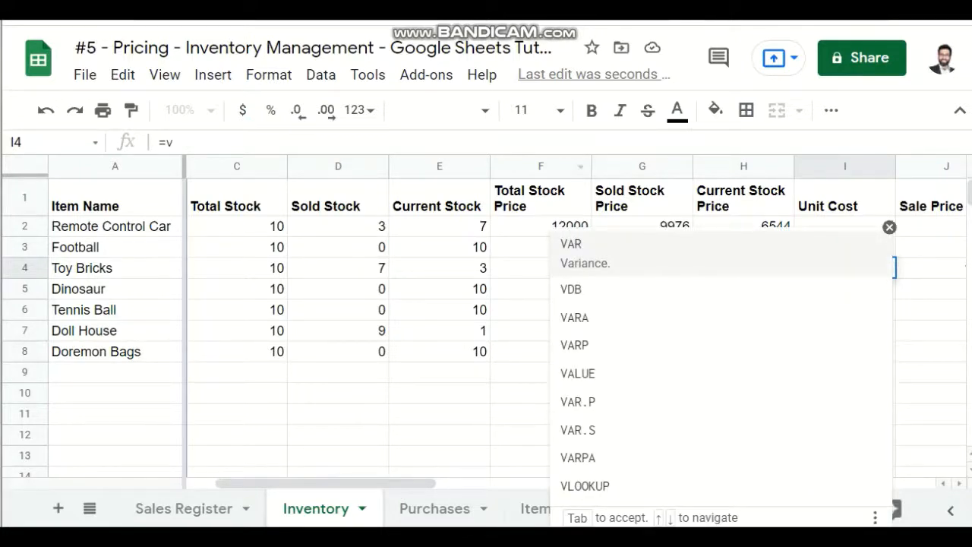
text(look)
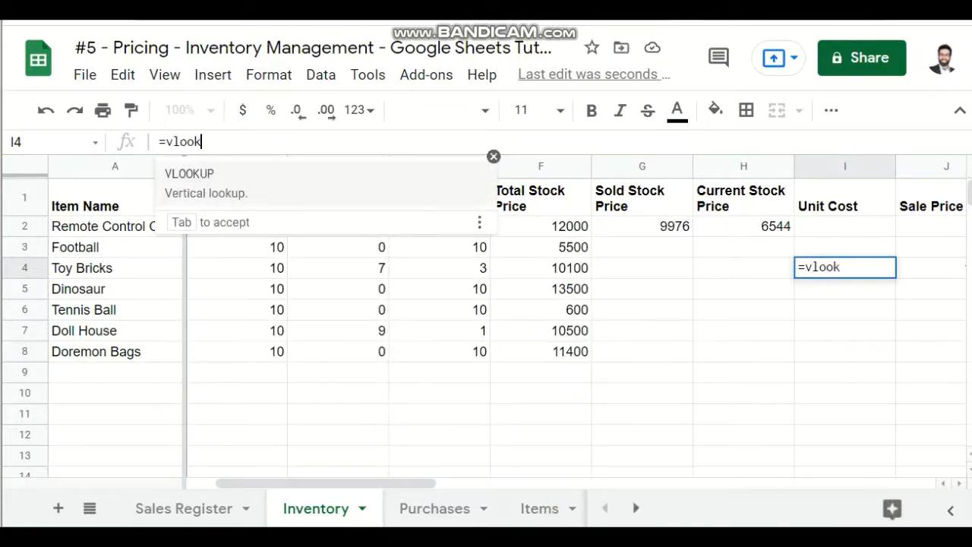
text(up)
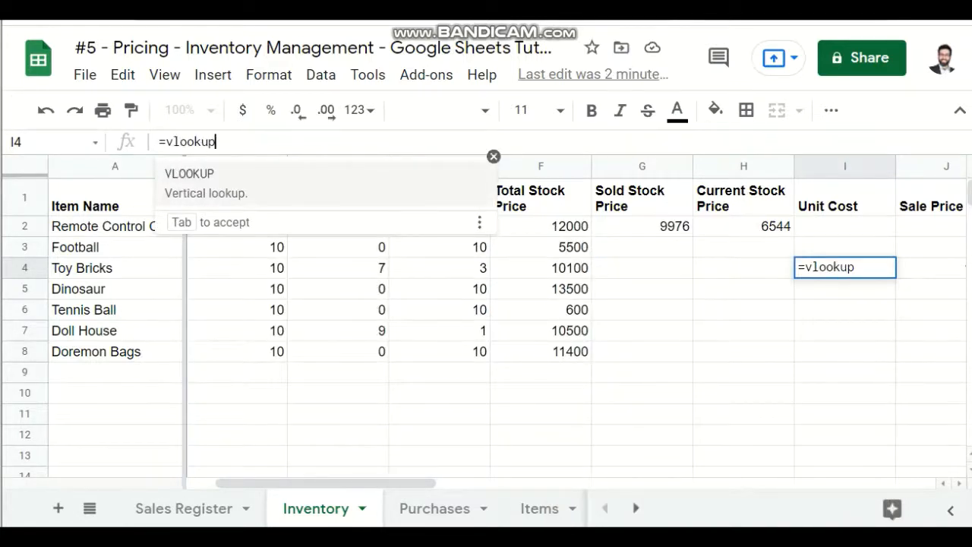
text(()
click(114, 268)
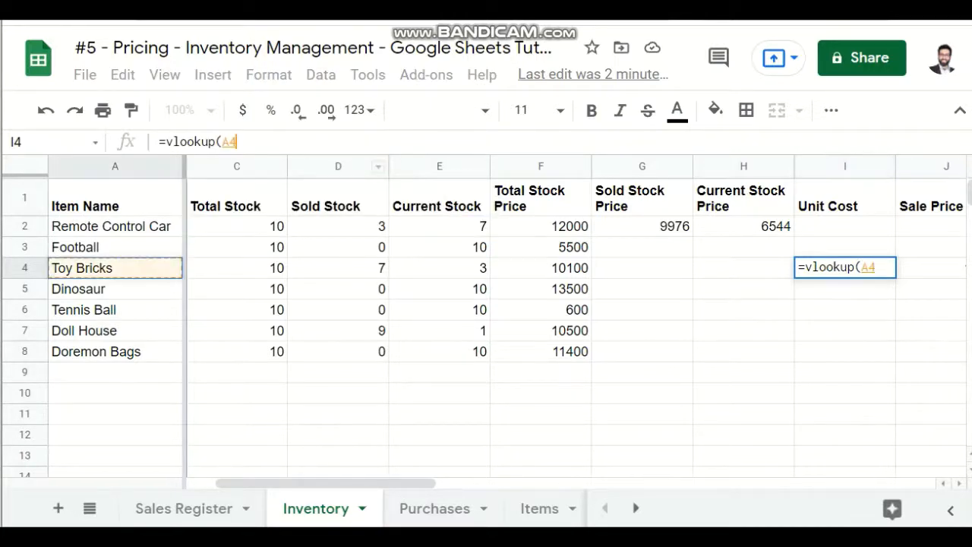
text(,)
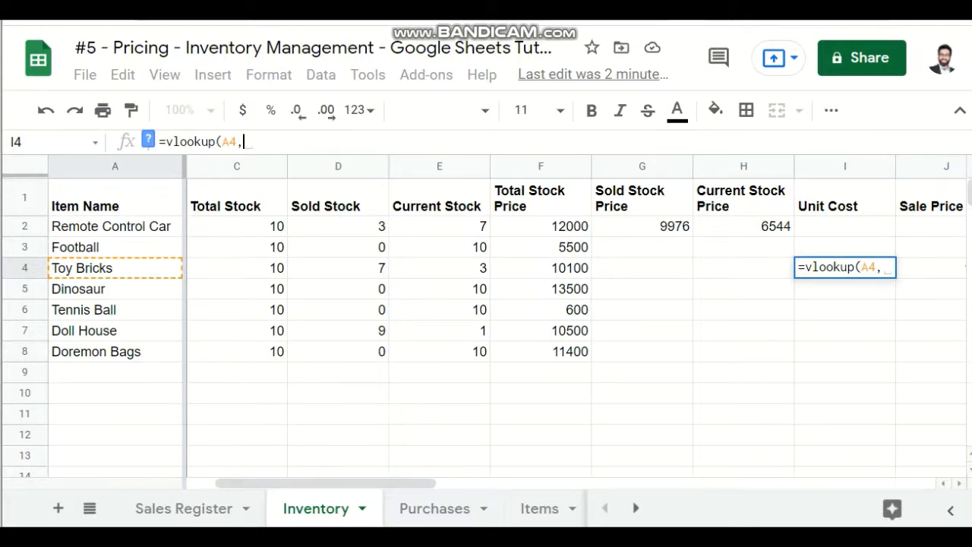
Add a QUERY as the lookup's range argument, with Purchases!A:E as its data
text(query()
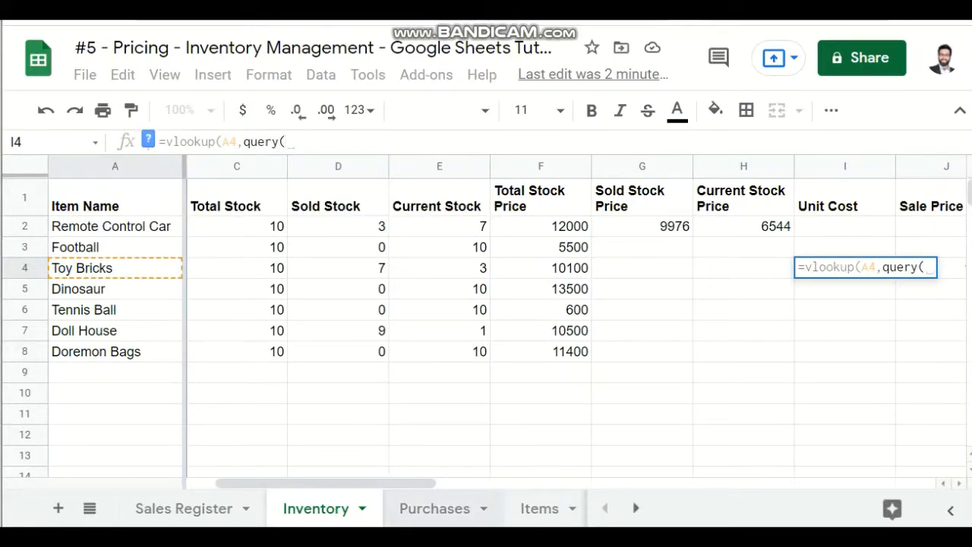
click(435, 509)
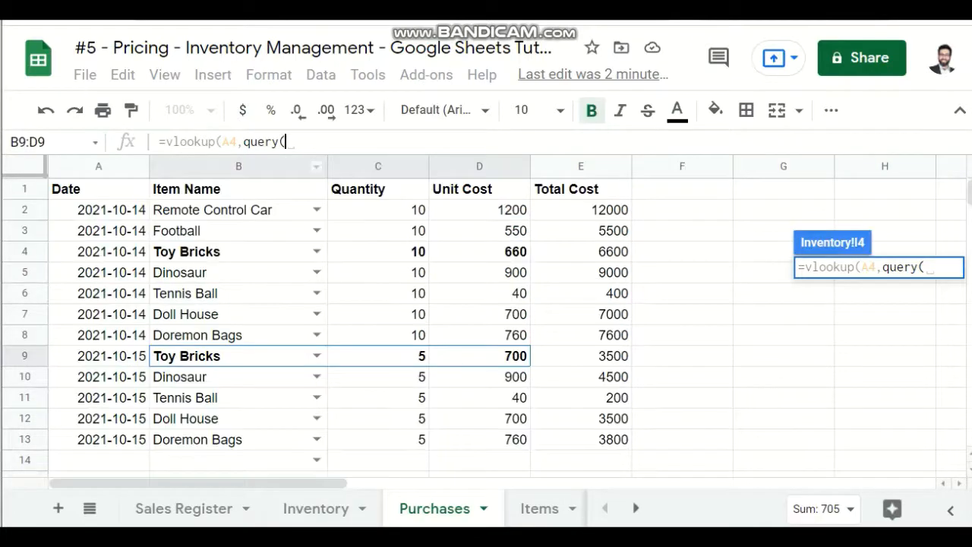
click(238, 167)
drag(99, 166, 581, 166)
text(,)
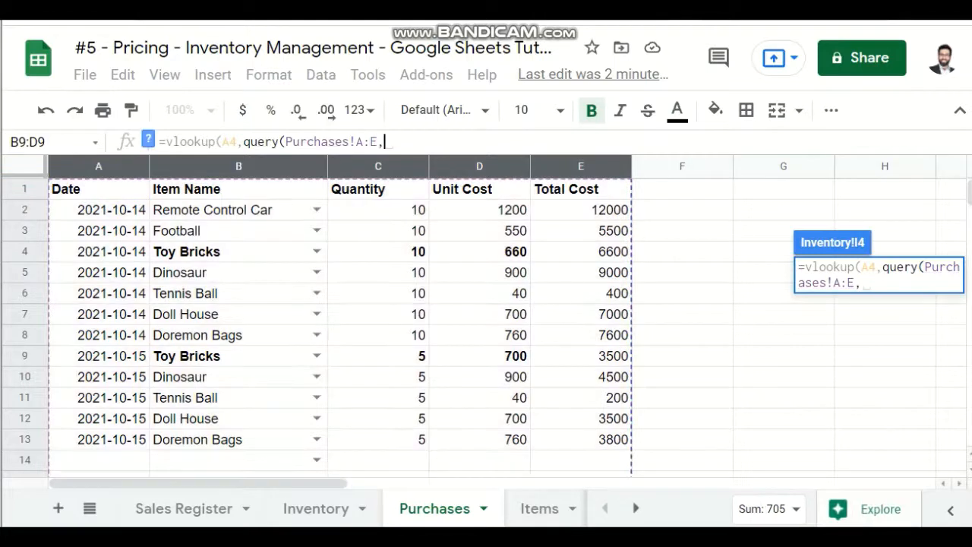
Write the query text "select * where A is not null order by A desc" and close the QUERY
text("select)
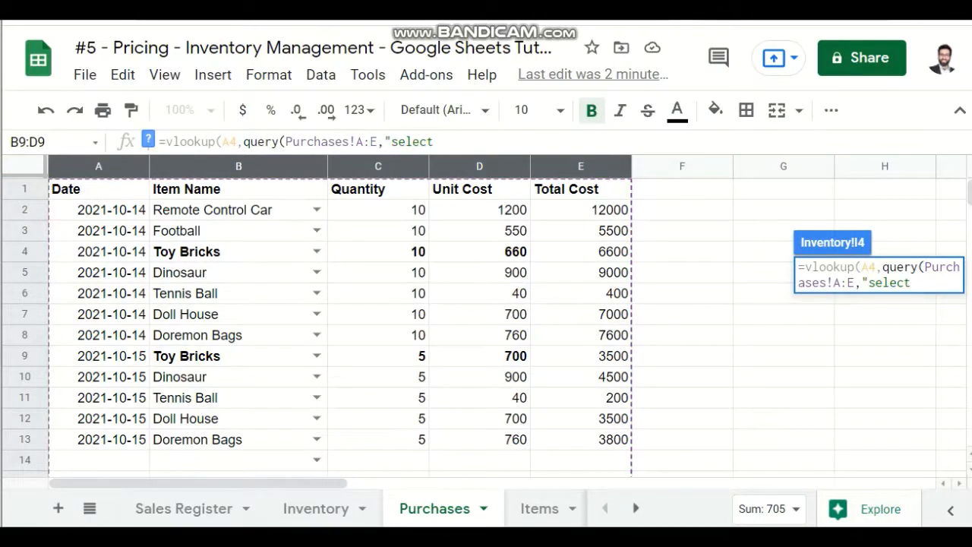
text( * where )
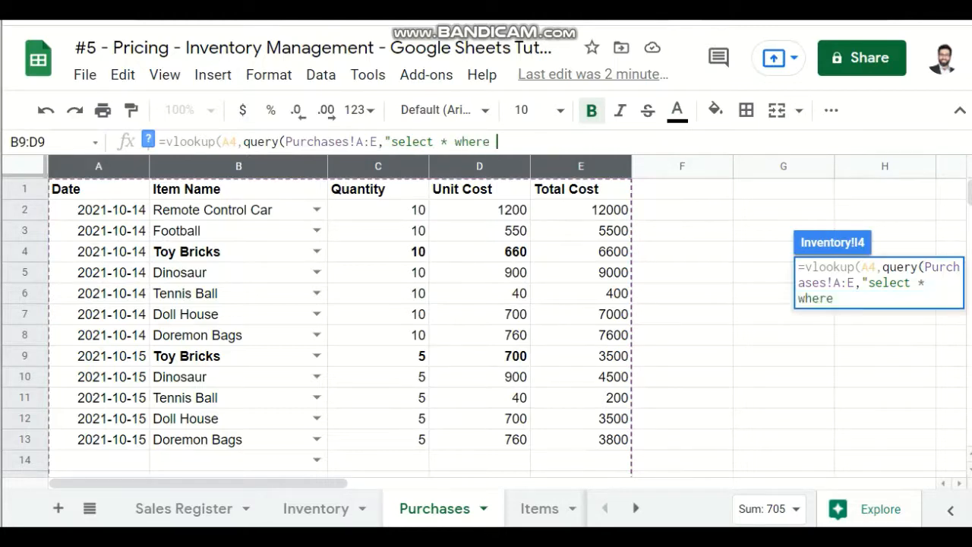
text(A is not null)
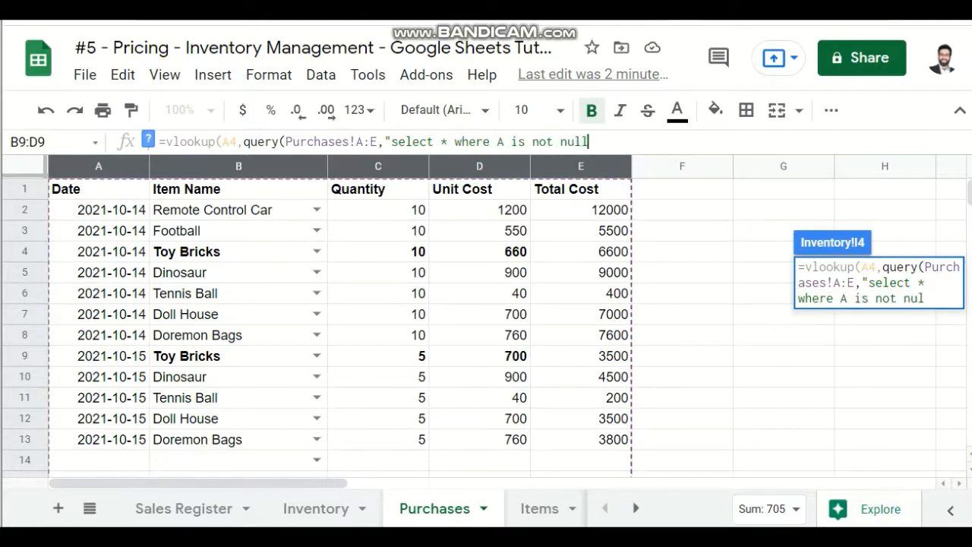
text( order )
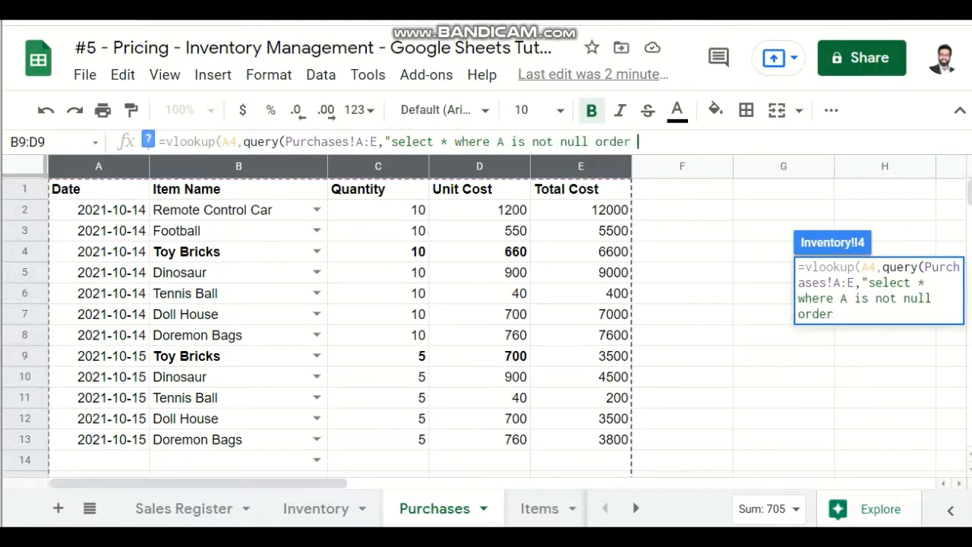
text(by A desc)
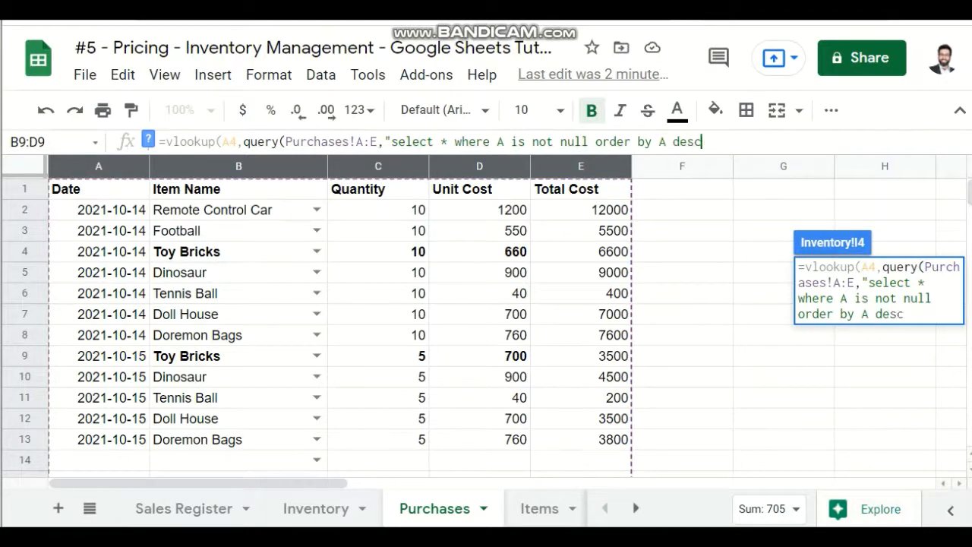
text(")
text())
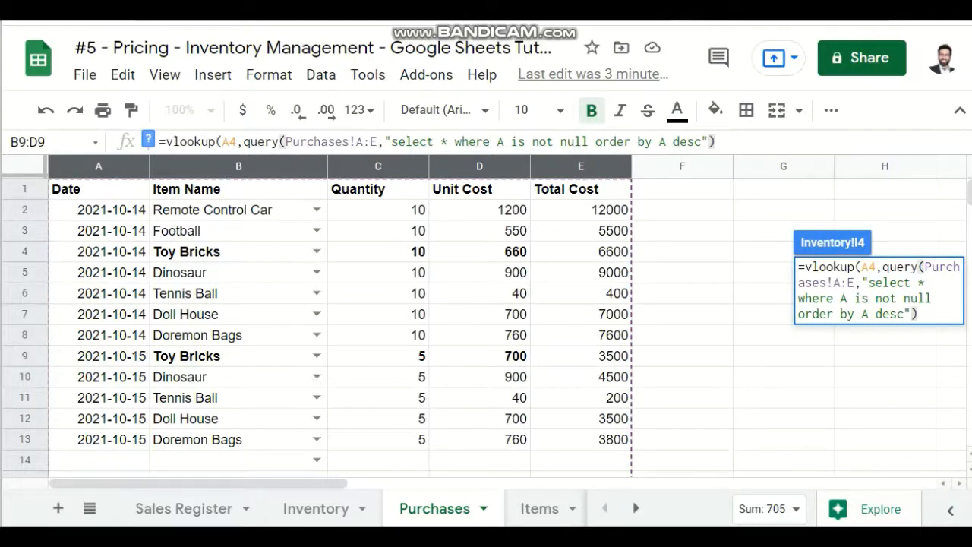
Change the query's data range to Purchases!A2:E and add a comma after the QUERY for the next VLOOKUP argument
key(Left)
key(Left)
key(Left)
key(Left)
key(Left)
key(Left)
key(Left)
key(Left)
key(Left)
key(Left)
key(Left)
key(Left)
key(Left)
key(Left)
key(Left)
key(Left)
key(Left)
key(Left)
key(Left)
key(Left)
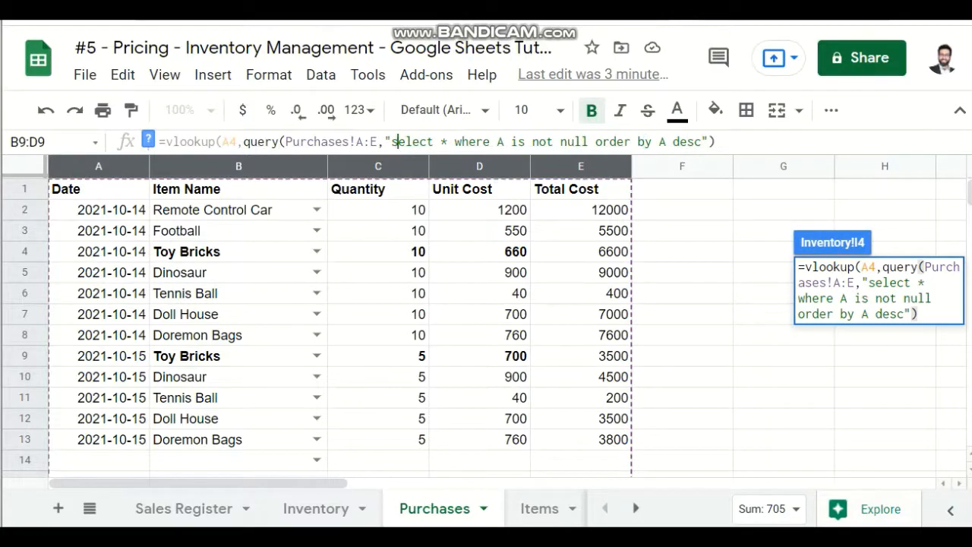
key(Left)
key(Left)
key(Left)
key(Left)
key(Left)
text(2)
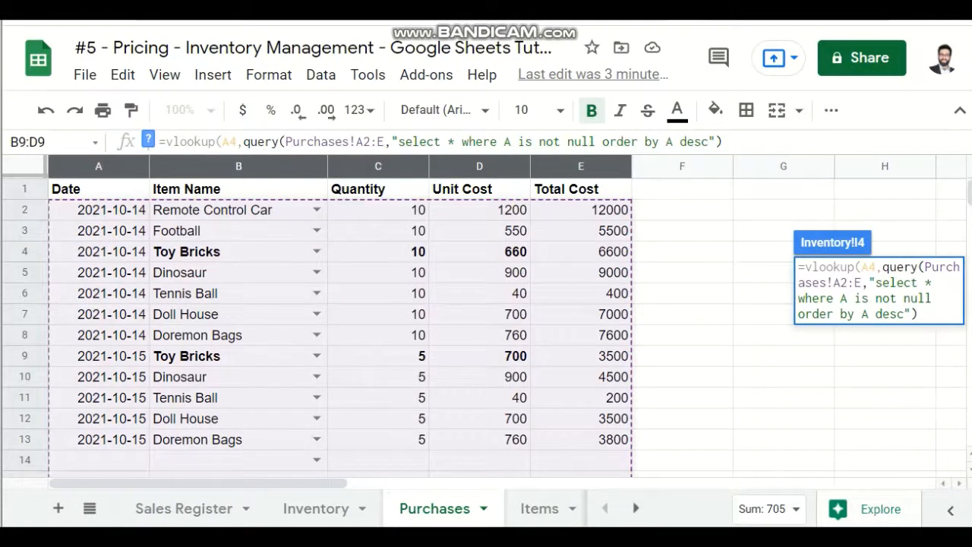
key(End)
text(,)
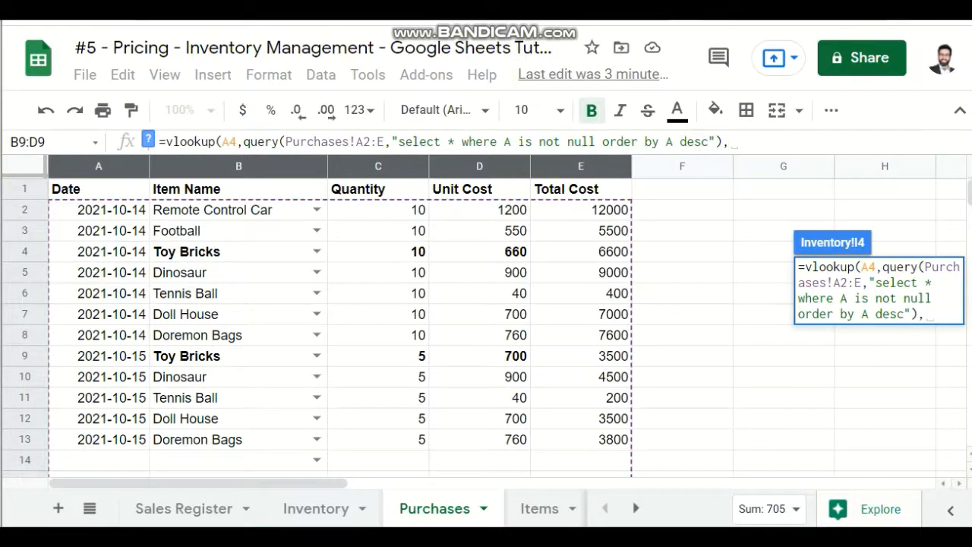
Replace the asterisk in the query text with the columns B,C,D,E
double_click(450, 141)
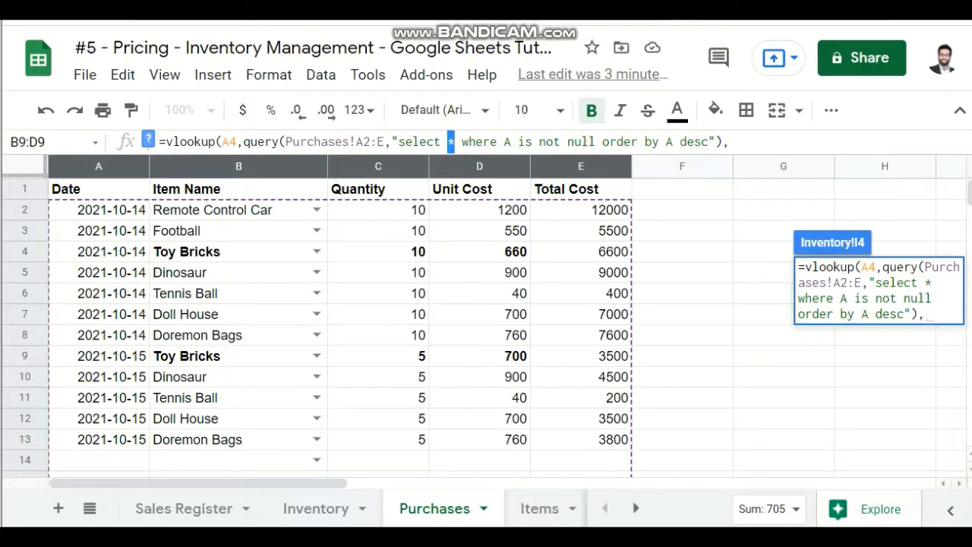
text(B,C,)
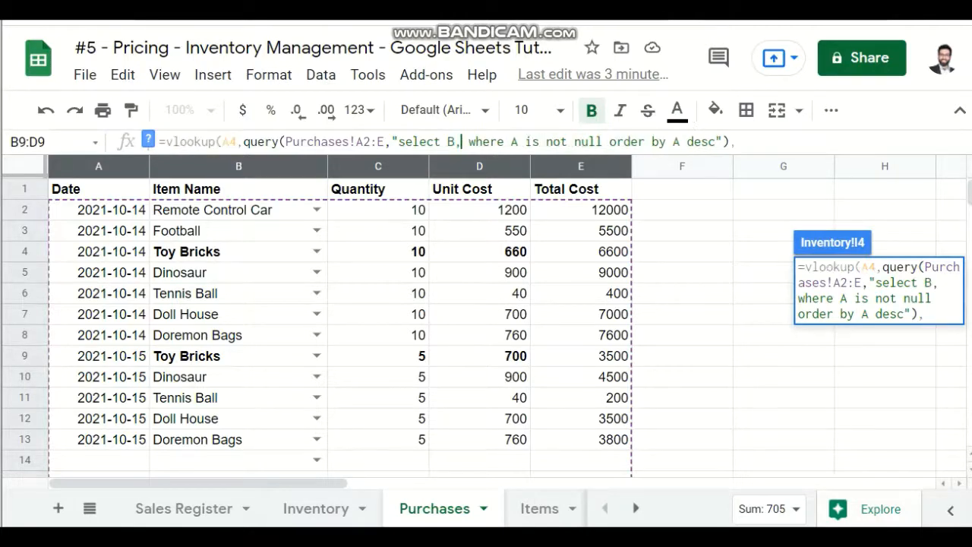
text(D,E)
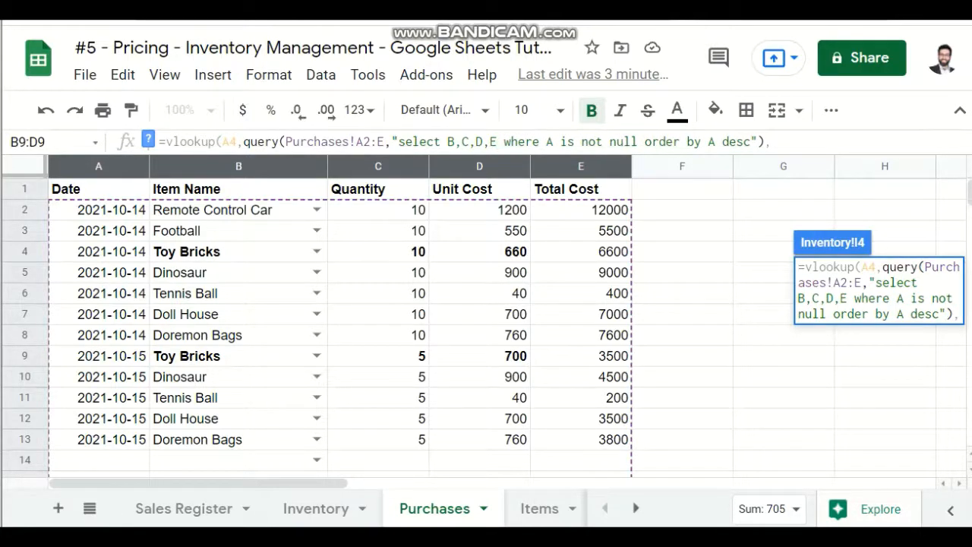
Complete the VLOOKUP in I4 with column index 3 and False for an exact match
key(End)
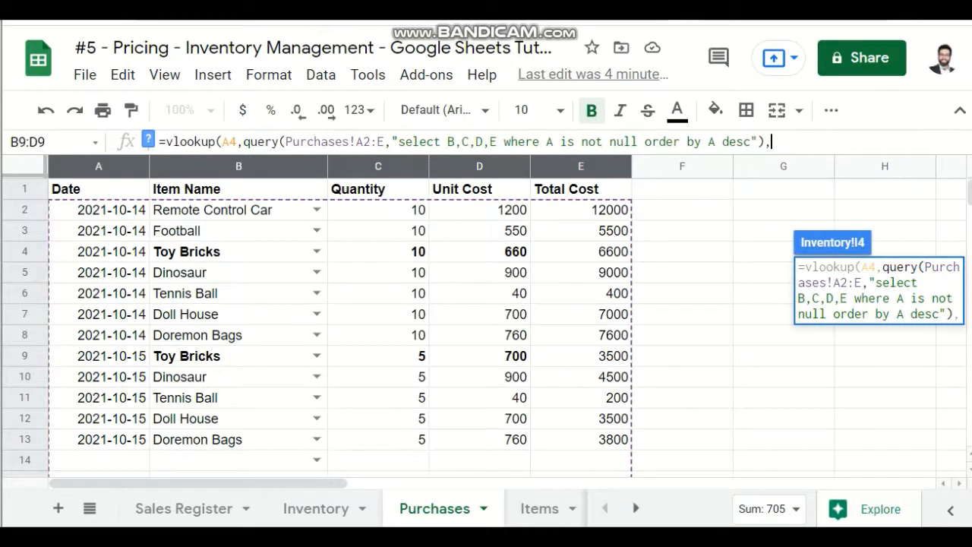
text(3,False))
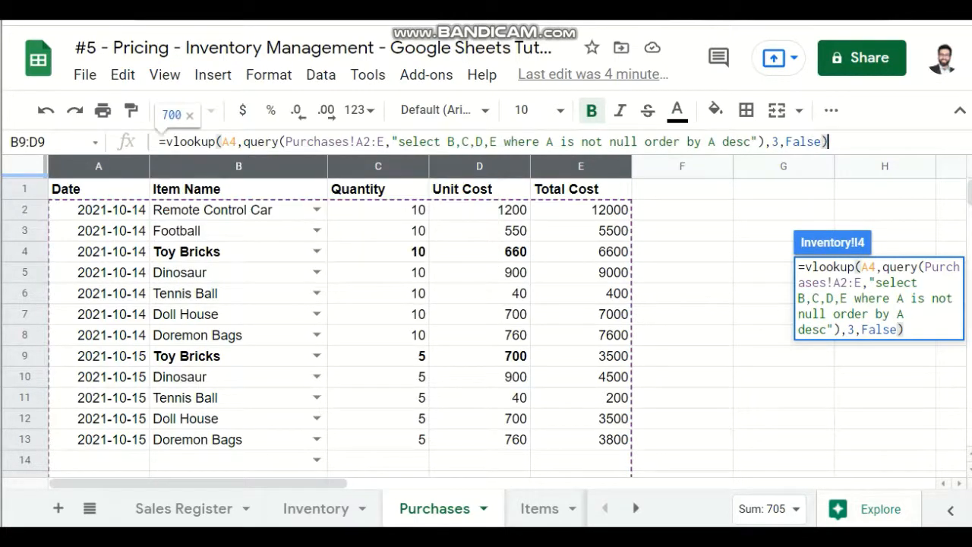
key(Return)
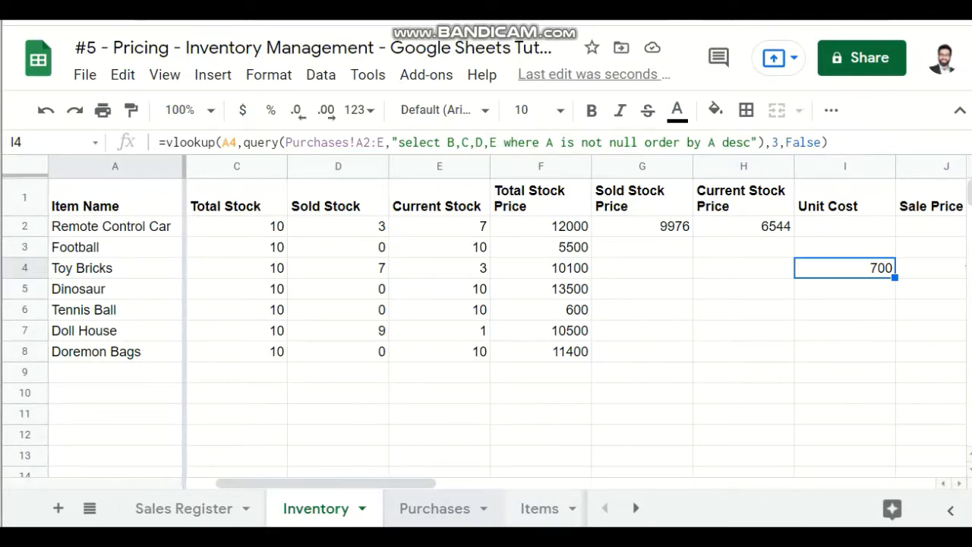
Check the Toy Bricks unit costs on the Purchases sheet and open the Sales Register sheet
click(434, 509)
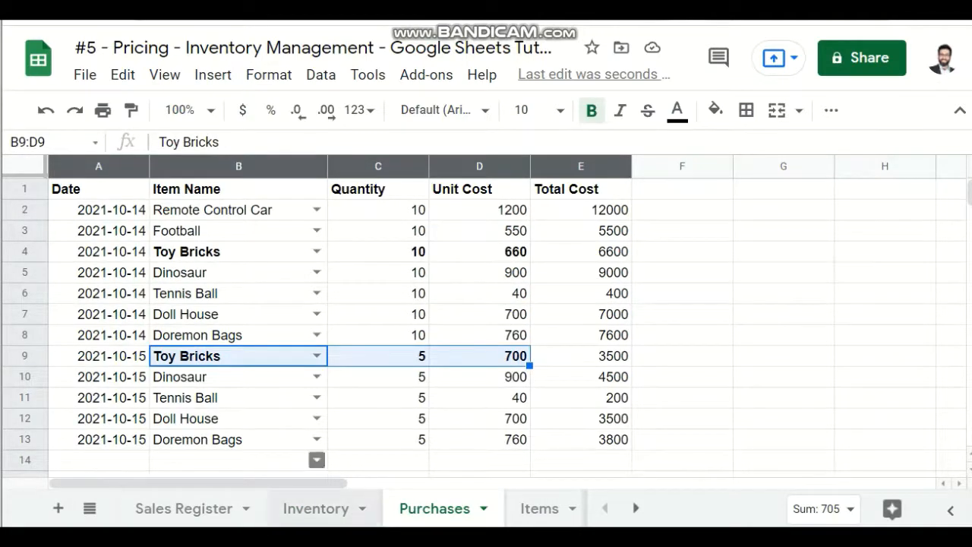
click(184, 508)
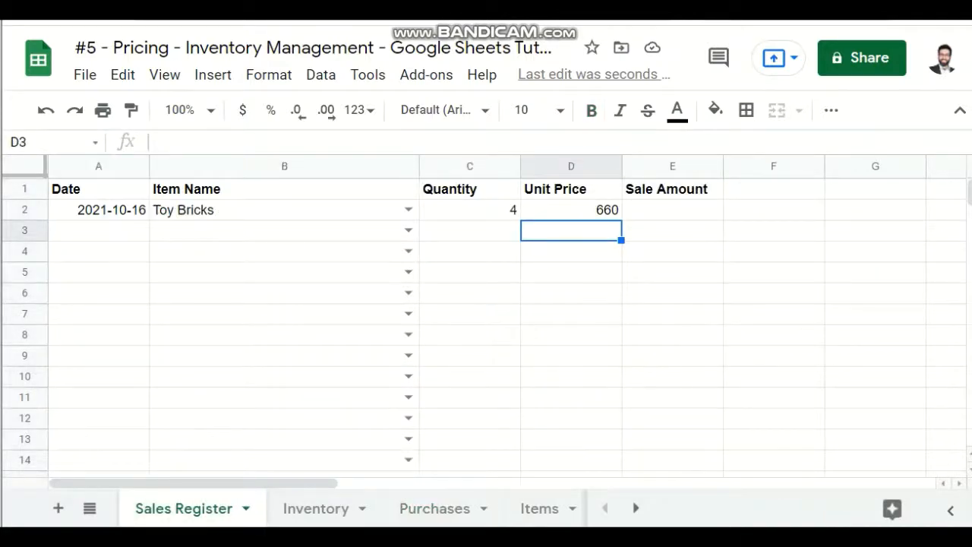
Copy only the QUERY portion of the Unit Cost formula in I4 on the Inventory sheet, leaving the formula unedited
click(315, 508)
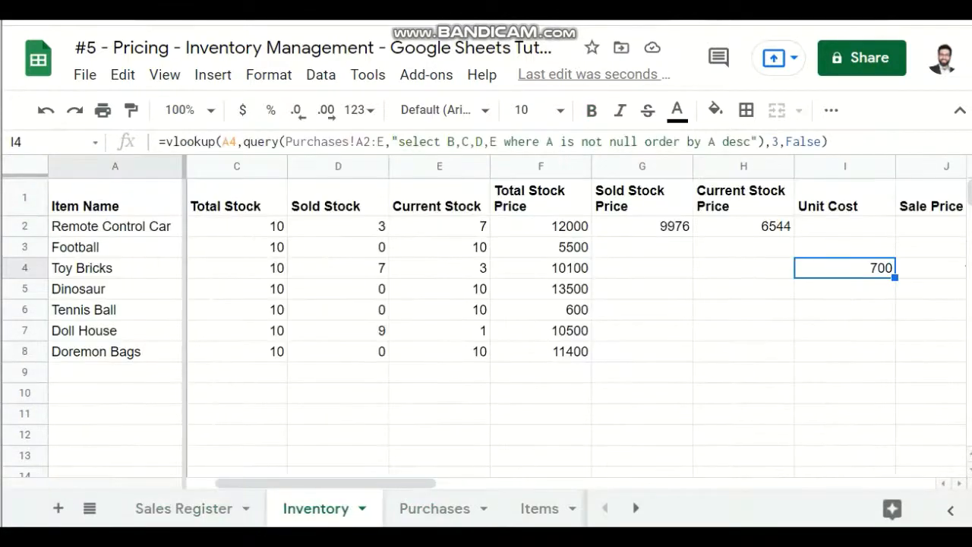
click(243, 142)
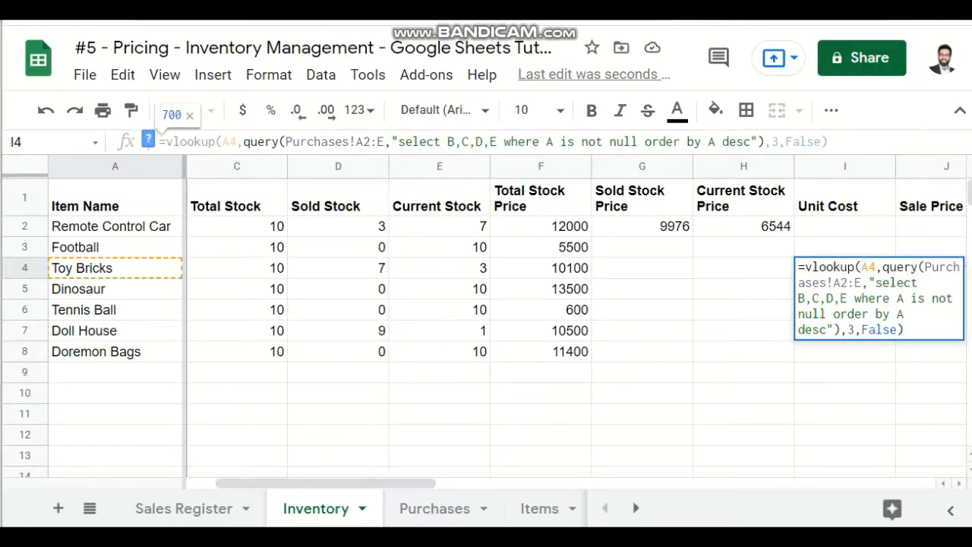
drag(243, 141, 763, 141)
key(ctrl+c)
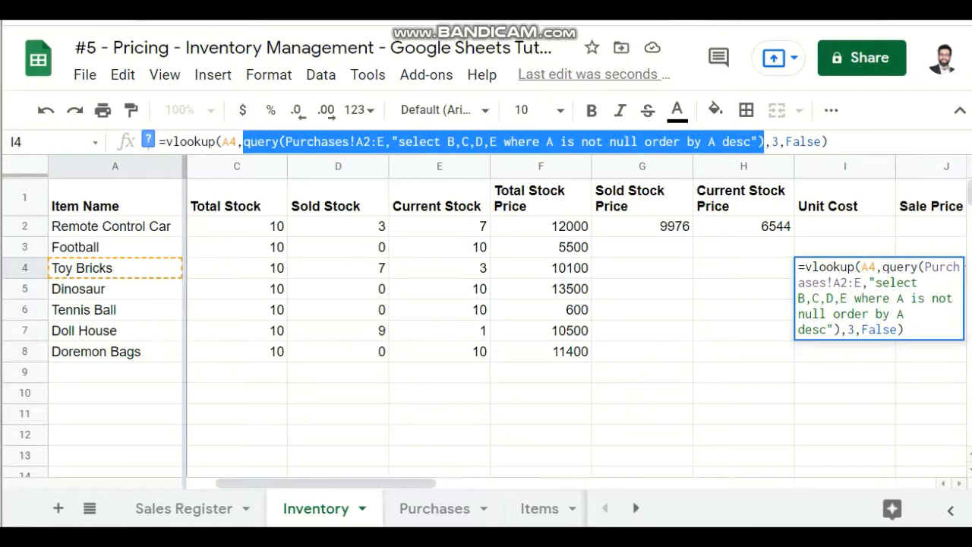
key(Escape)
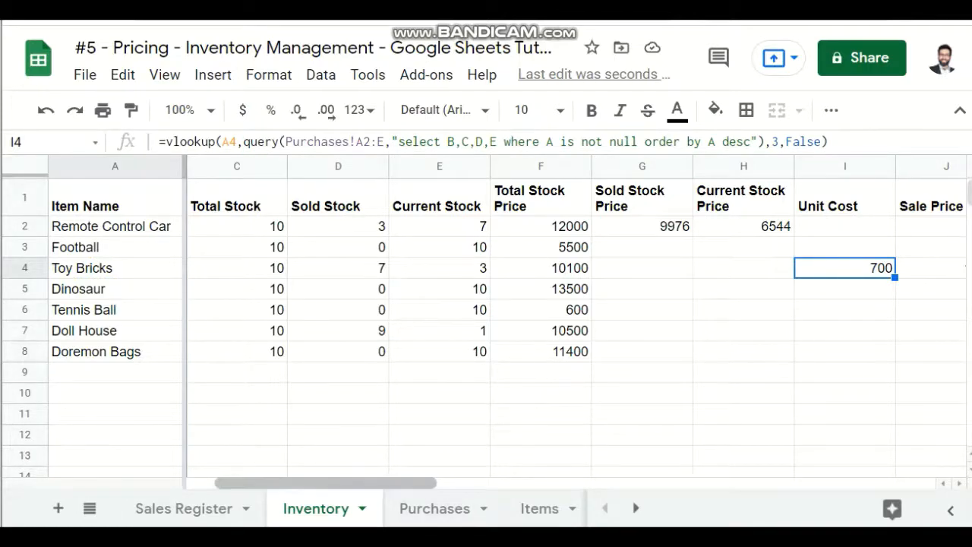
Enter the copied QUERY as a standalone formula in cell L4
drag(325, 483, 528, 483)
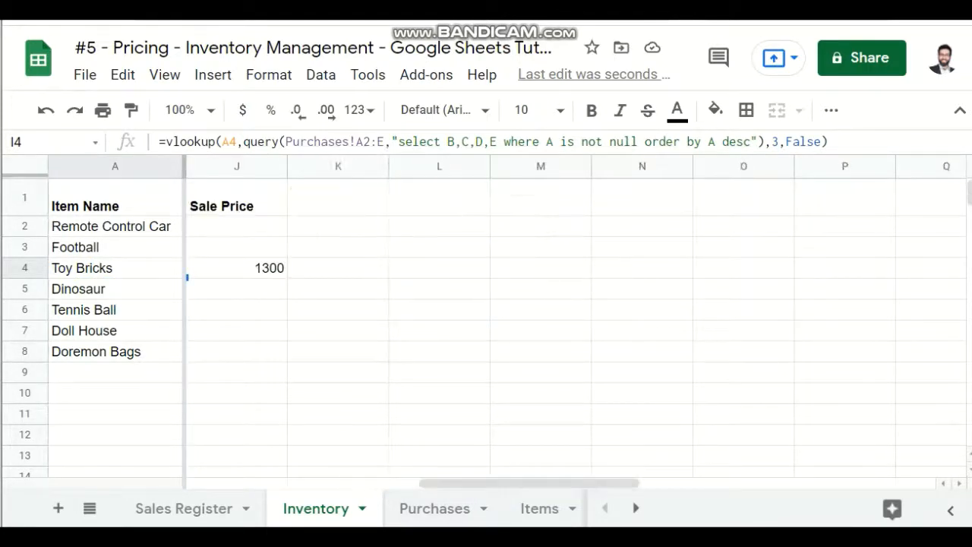
click(439, 268)
text(=)
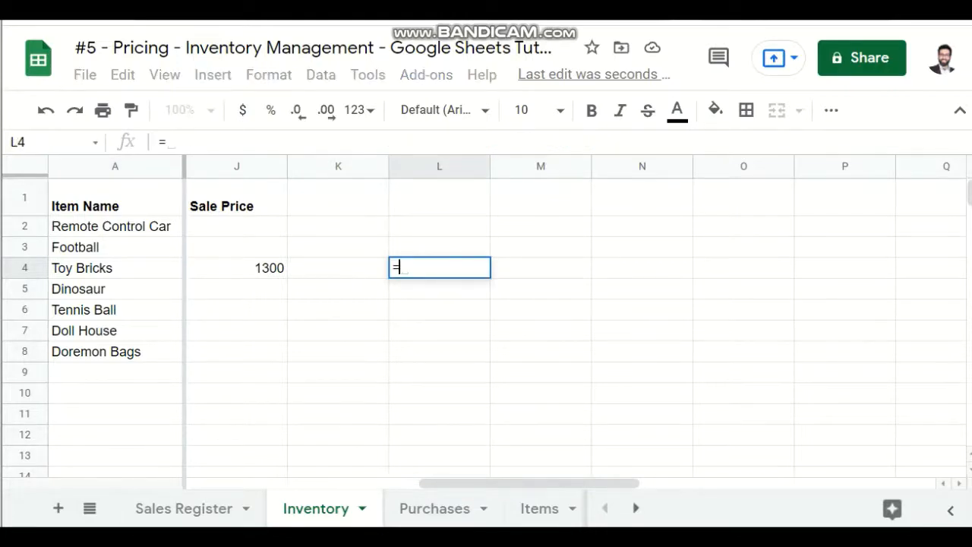
key(ctrl+v)
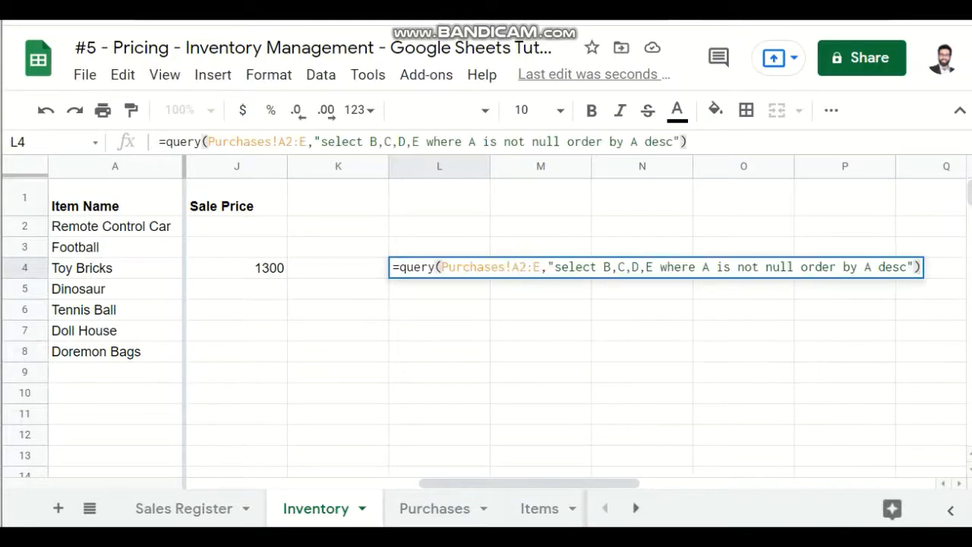
key(Return)
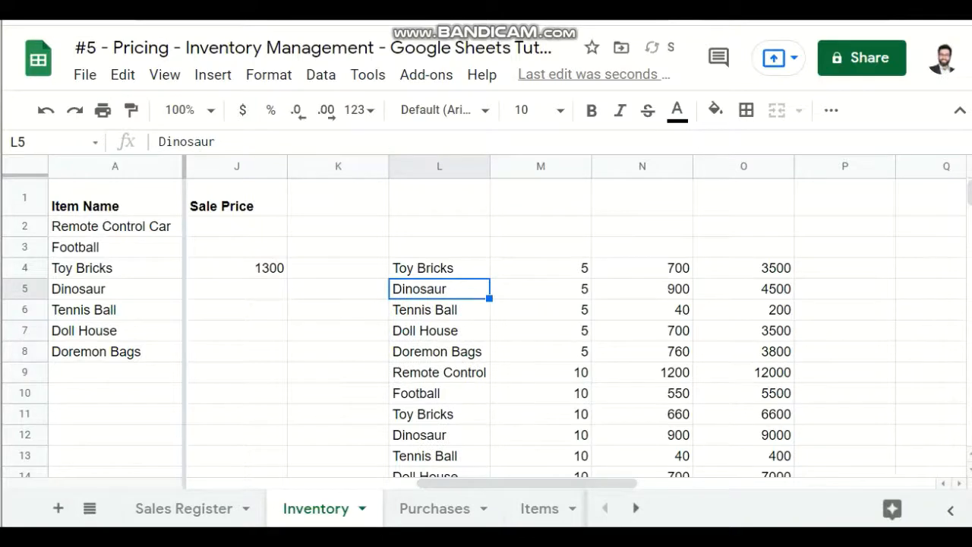
Examine the query output below L4, including the Toy Bricks unit cost in its first row
key(Down)
key(Down)
key(Down)
key(Down)
key(Down)
key(Down)
key(Down)
key(Down)
key(Down)
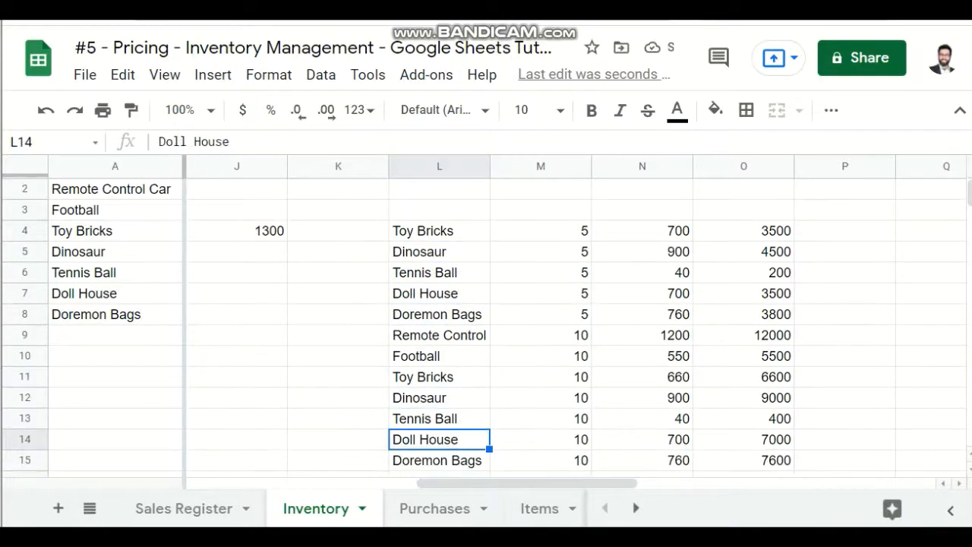
key(ctrl+Up)
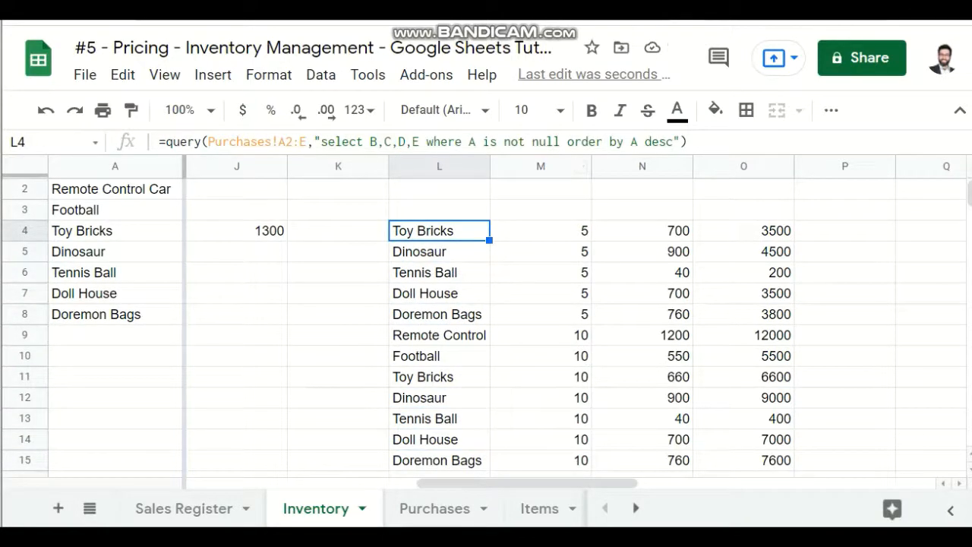
key(Right)
key(Right)
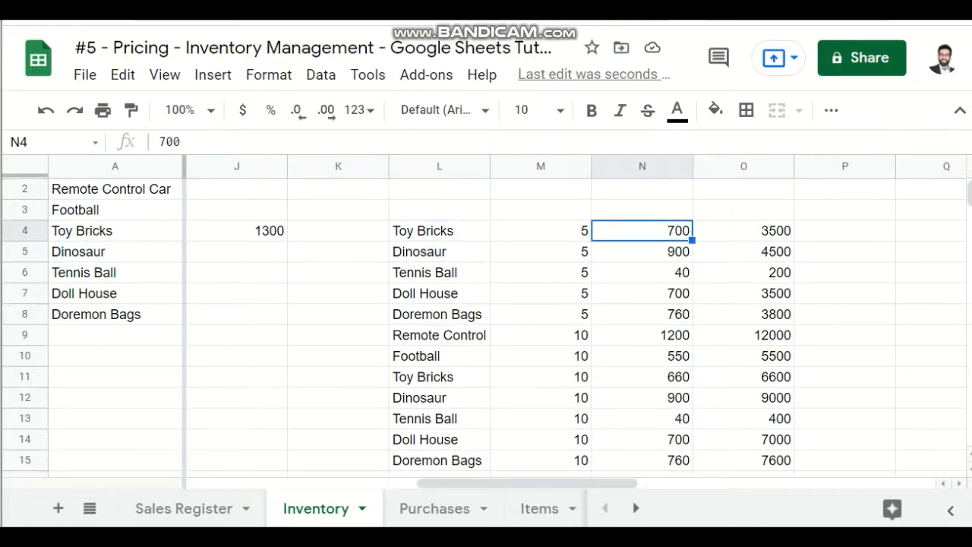
Change the sort order in the L4 query to asc
click(439, 231)
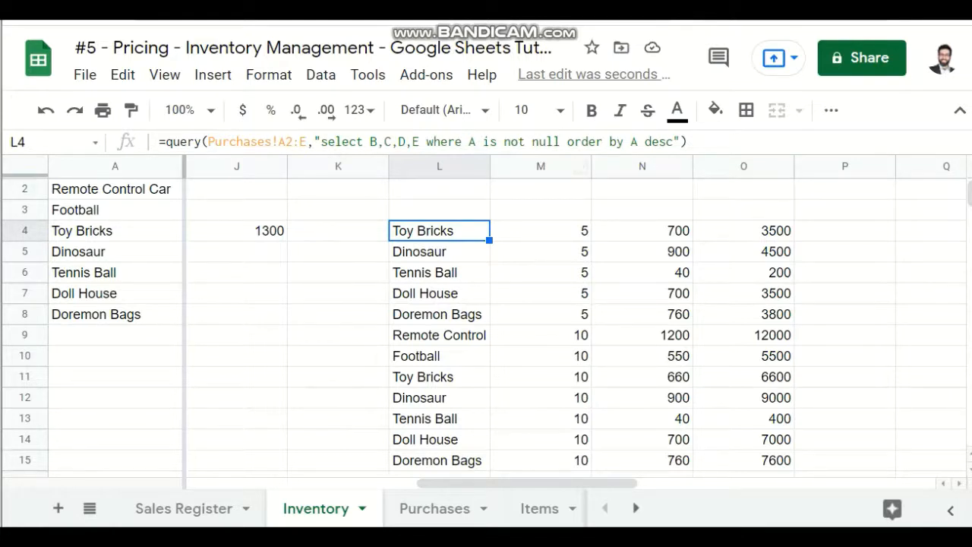
drag(680, 141, 314, 141)
click(674, 141)
drag(680, 141, 645, 141)
click(645, 141)
text(asc)
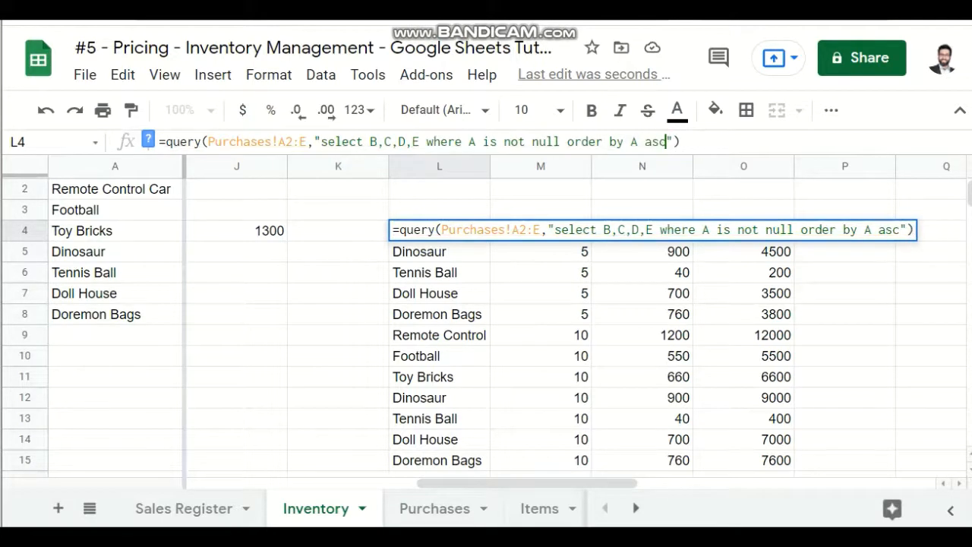
key(Return)
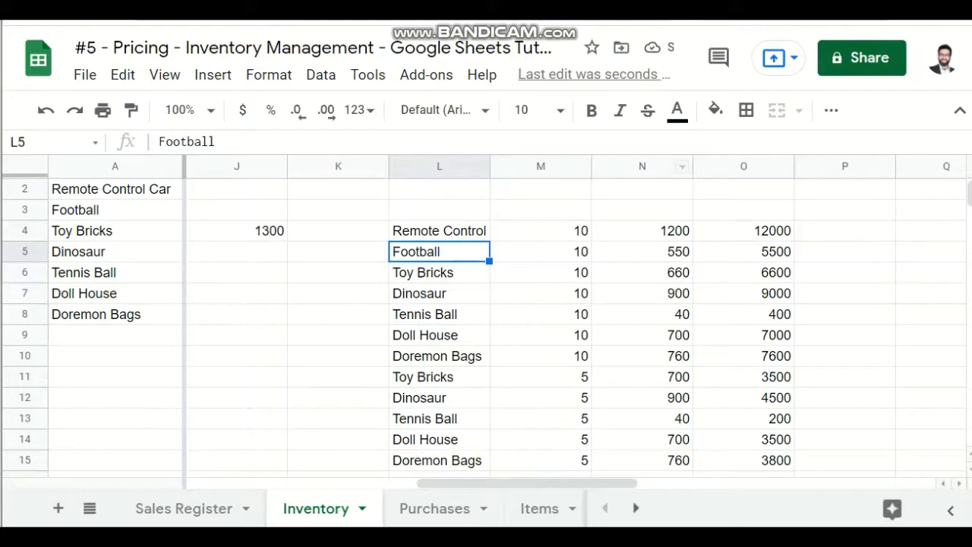
Examine the first Toy Bricks row in the ascending query output, from item name to unit cost
click(642, 273)
drag(439, 273, 653, 273)
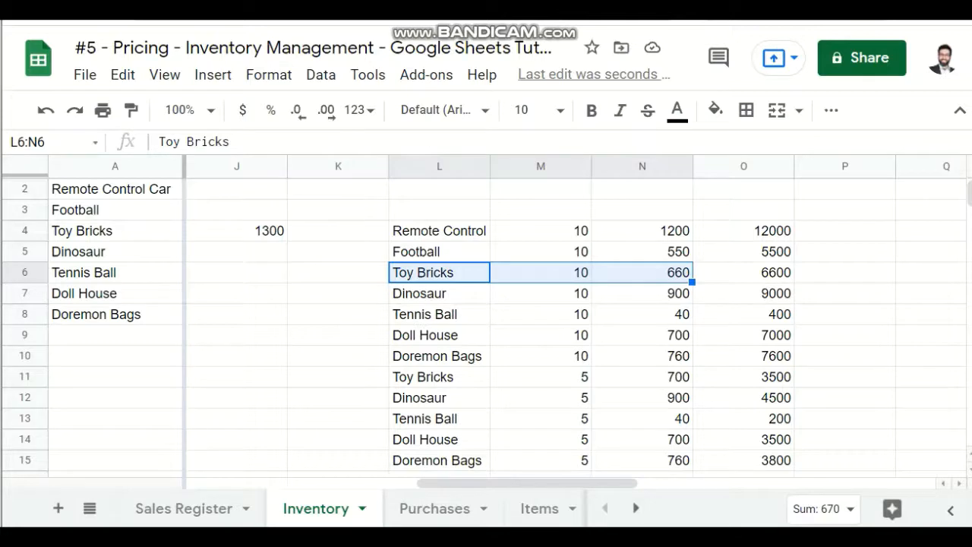
scroll(486, 327, down, 2)
drag(439, 293, 642, 293)
click(439, 189)
scroll(439, 197, up, 2)
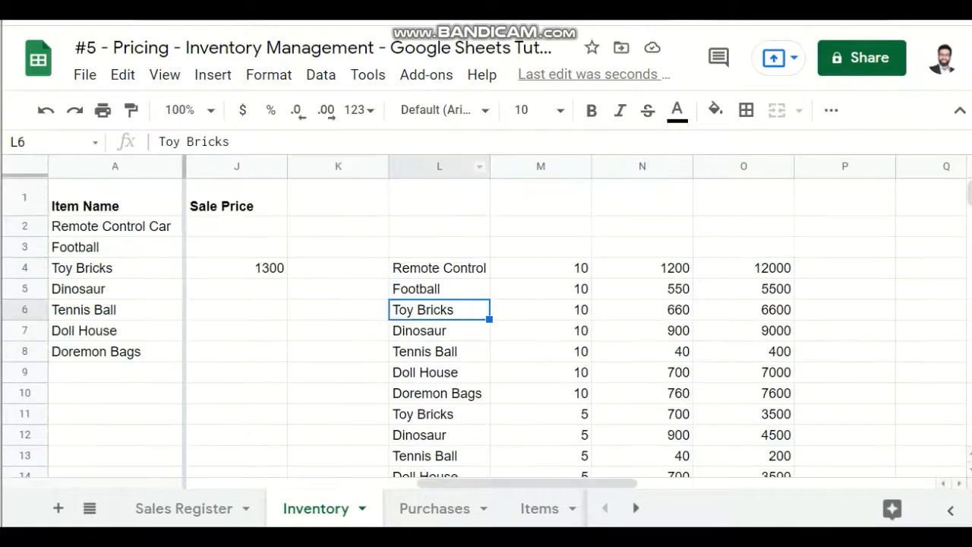
drag(438, 310, 642, 310)
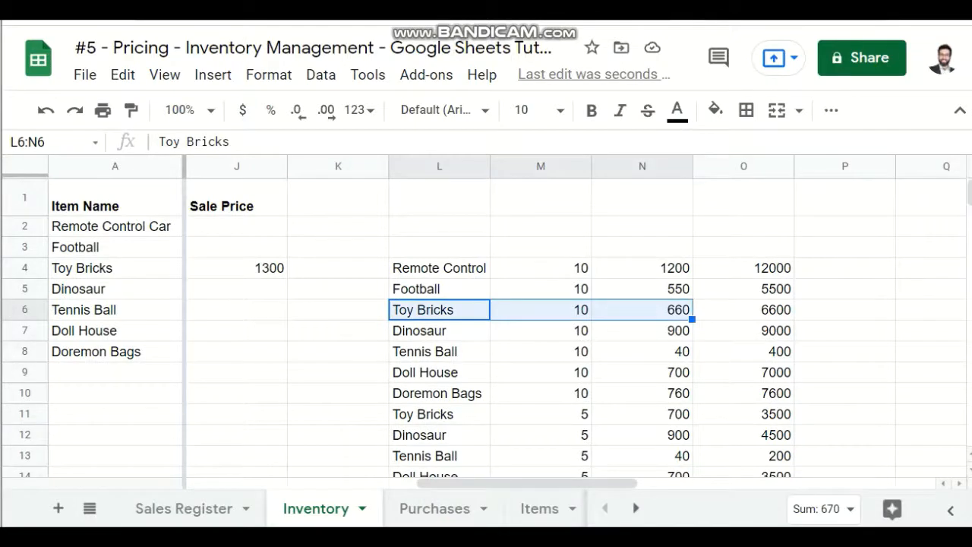
Set the L4 query's sort order back to desc and check the Toy Bricks row in L4:N4
click(439, 268)
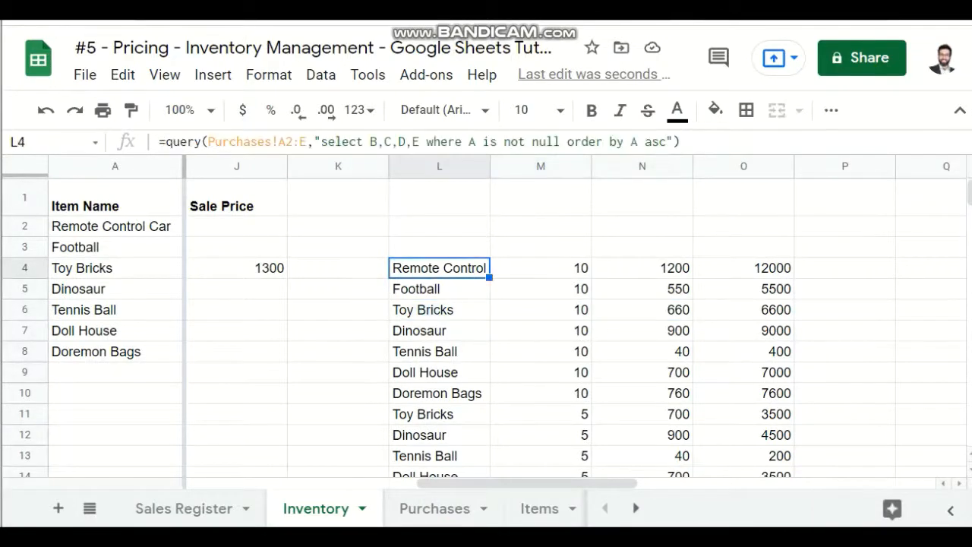
drag(644, 142, 666, 142)
text(desc)
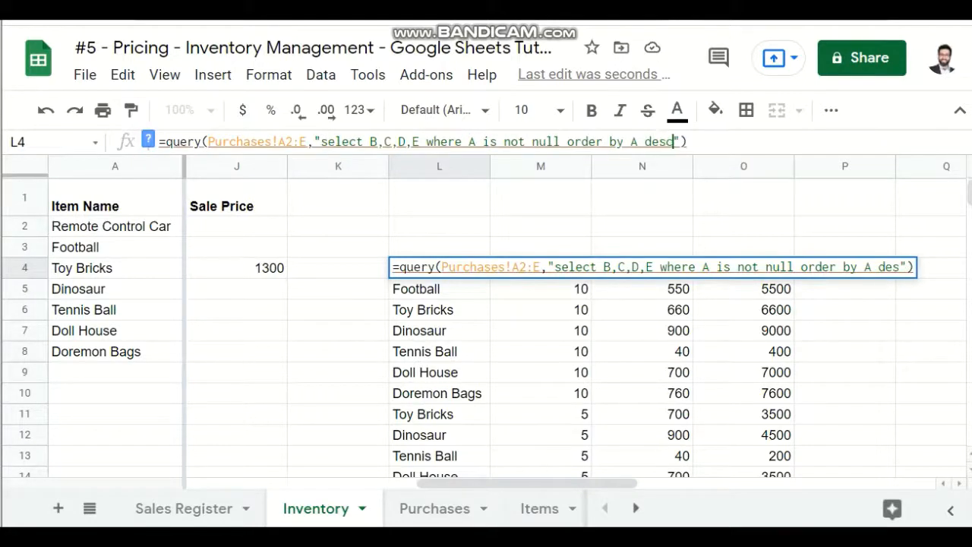
key(Return)
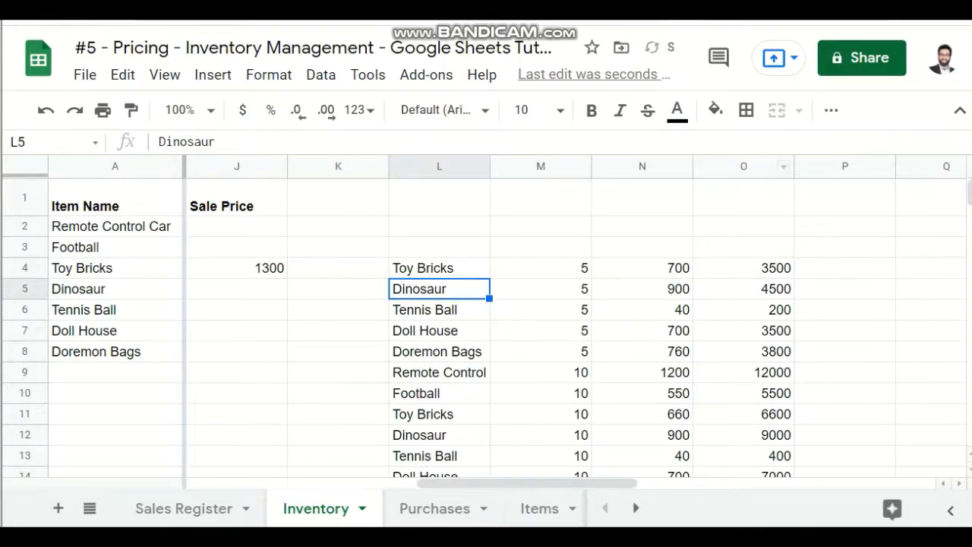
drag(439, 268, 653, 268)
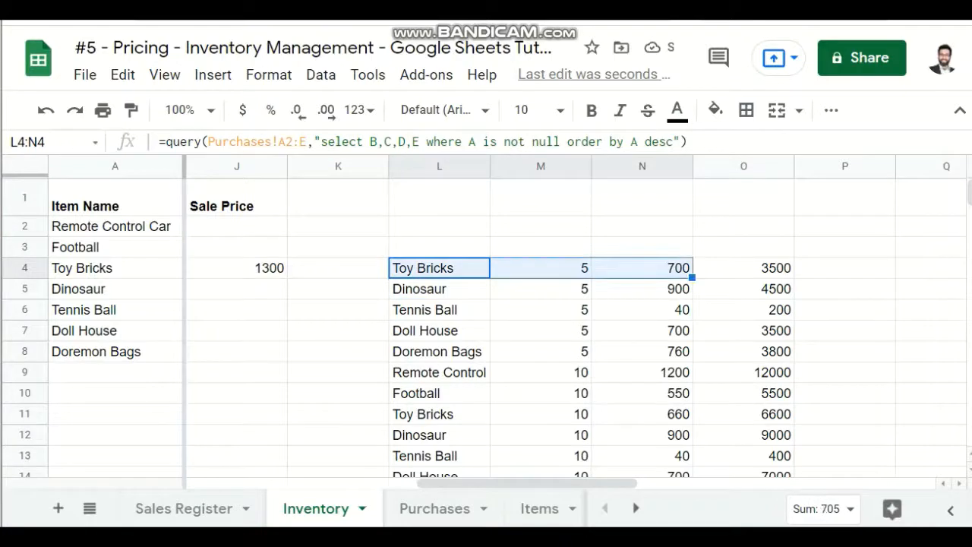
scroll(540, 304, down, 1)
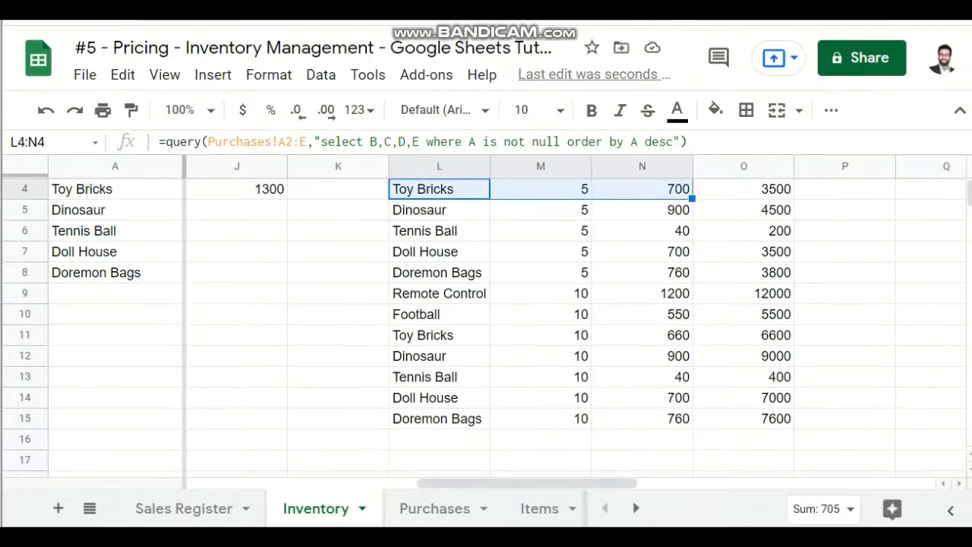
scroll(541, 304, up, 1)
click(439, 268)
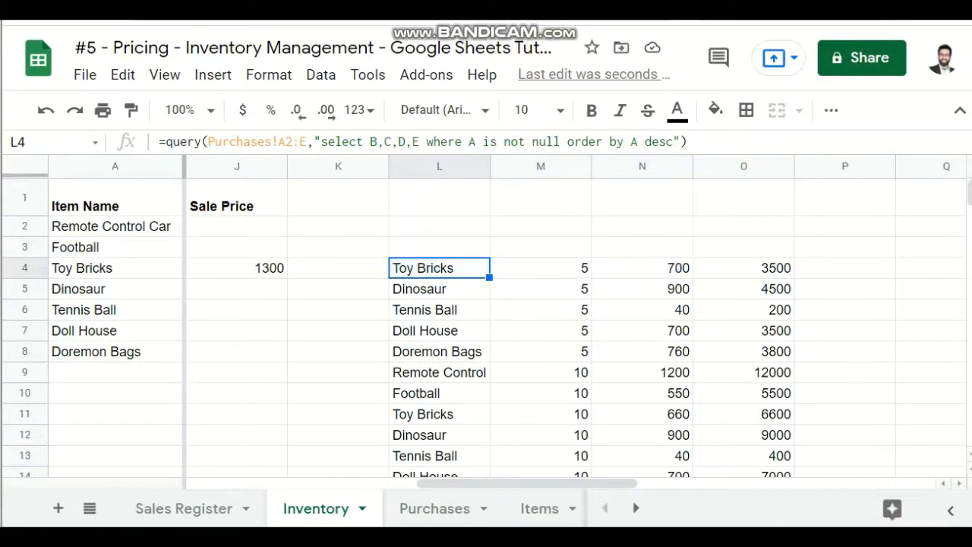
click(438, 247)
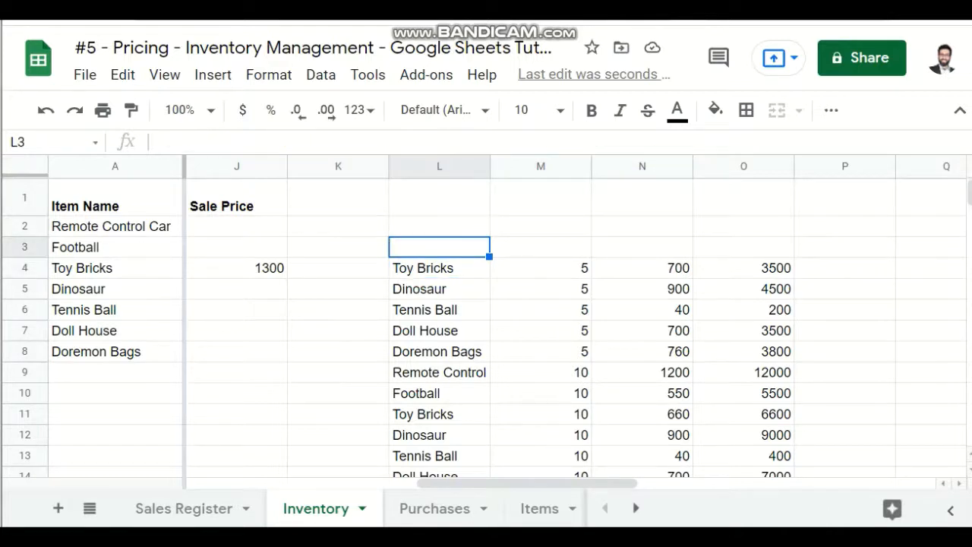
text(vlookup)
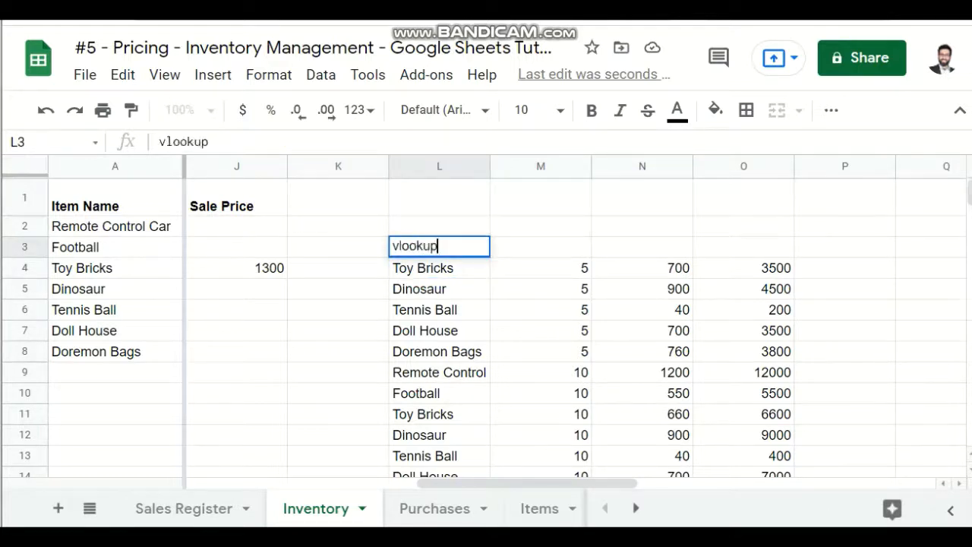
text(()
key(ctrl+a)
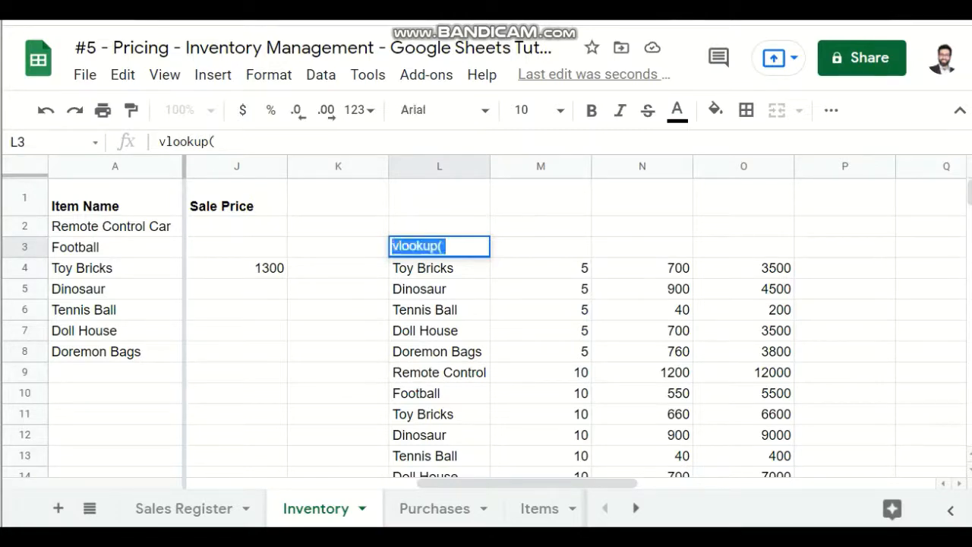
text(vl)
key(BackSpace)
key(BackSpace)
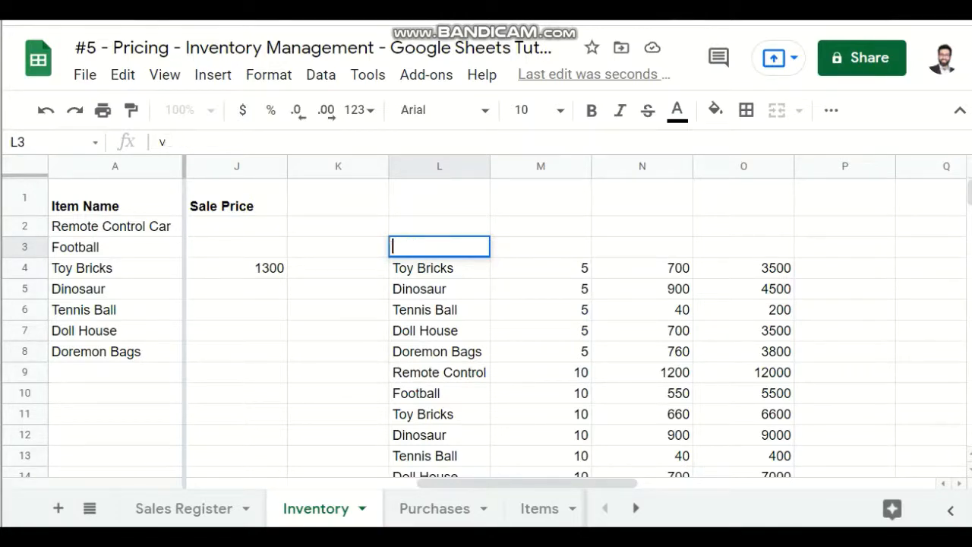
Start a VLOOKUP formula in L3 with "Toy Bricks" as the search key
text(=vlookup)
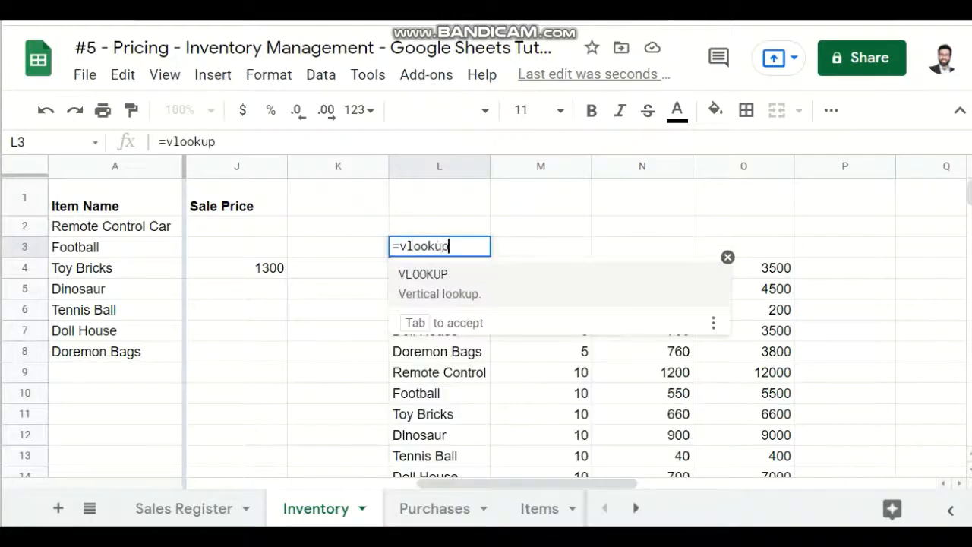
text((")
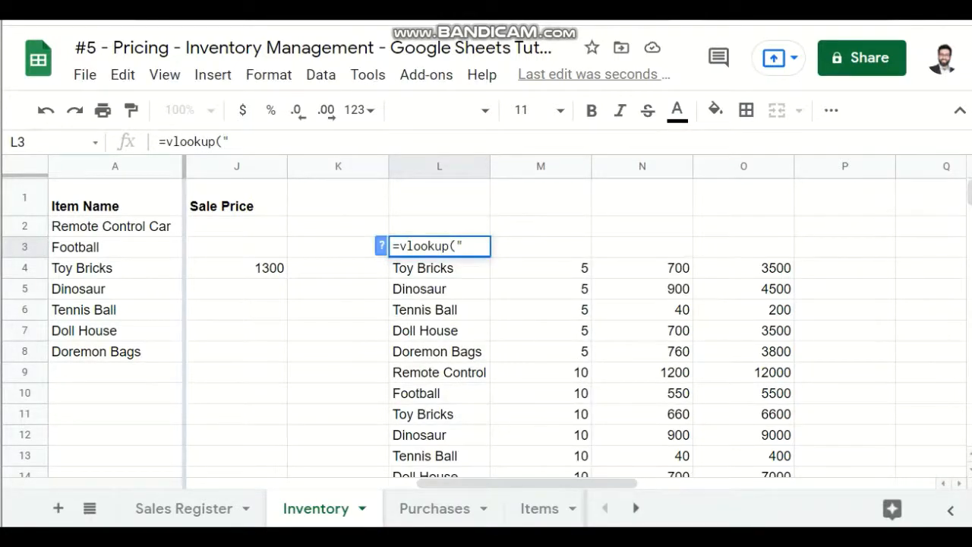
text(Toy B)
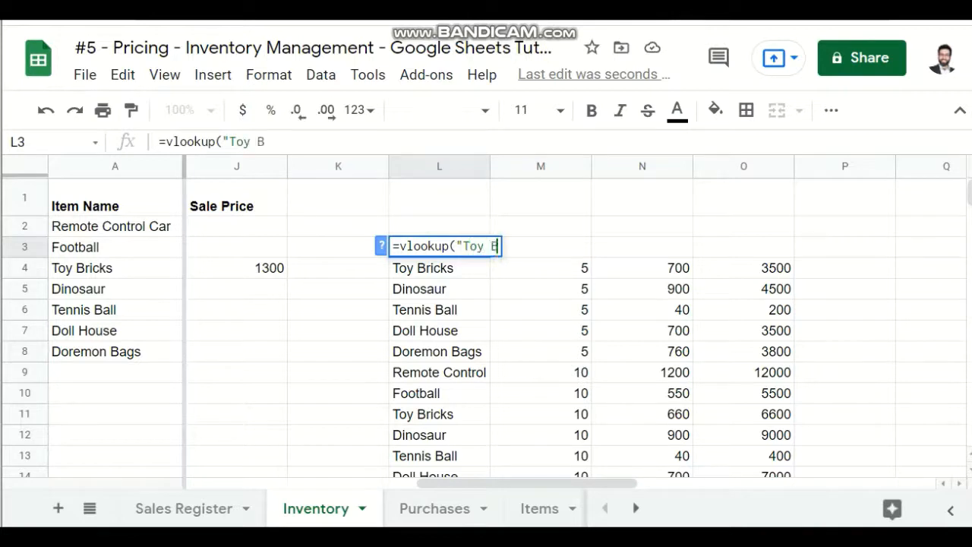
text(ricks")
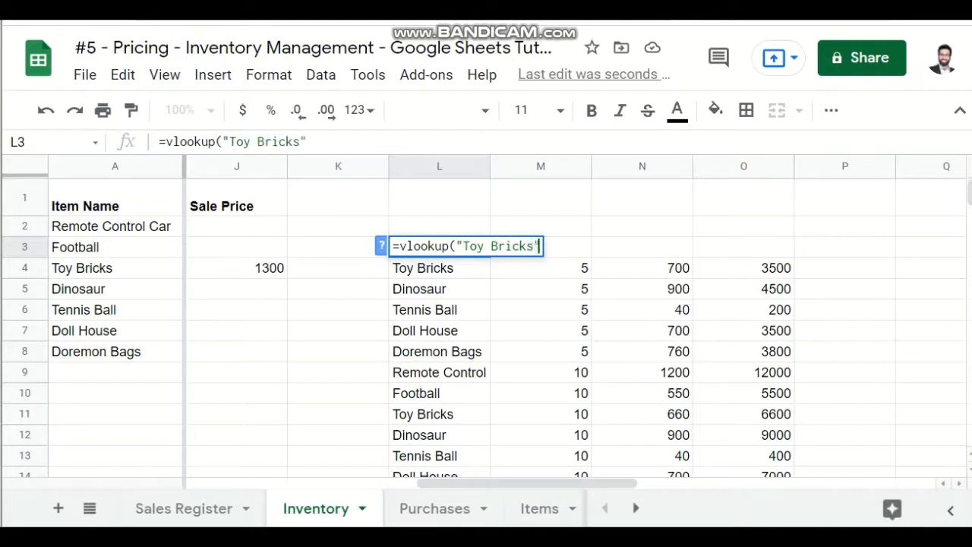
text(,)
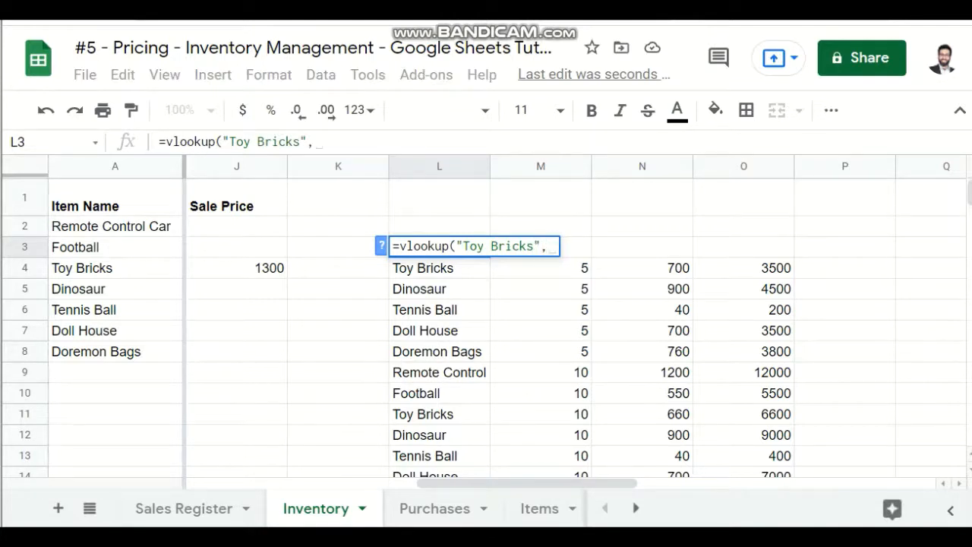
Complete the VLOOKUP in L3 with the range L4:O15, column index 3 and False
drag(439, 268, 743, 293)
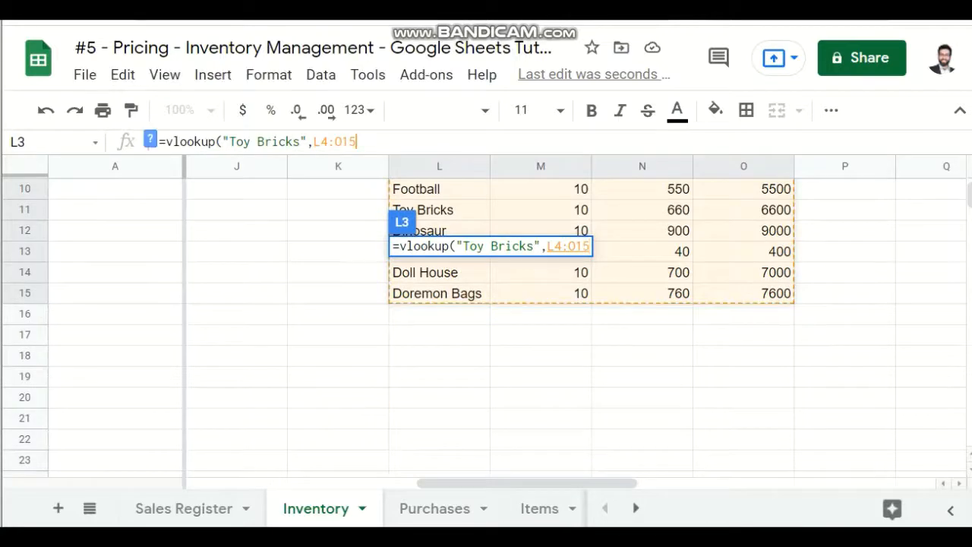
text(,)
scroll(486, 319, up, 2)
scroll(485, 319, up, 2)
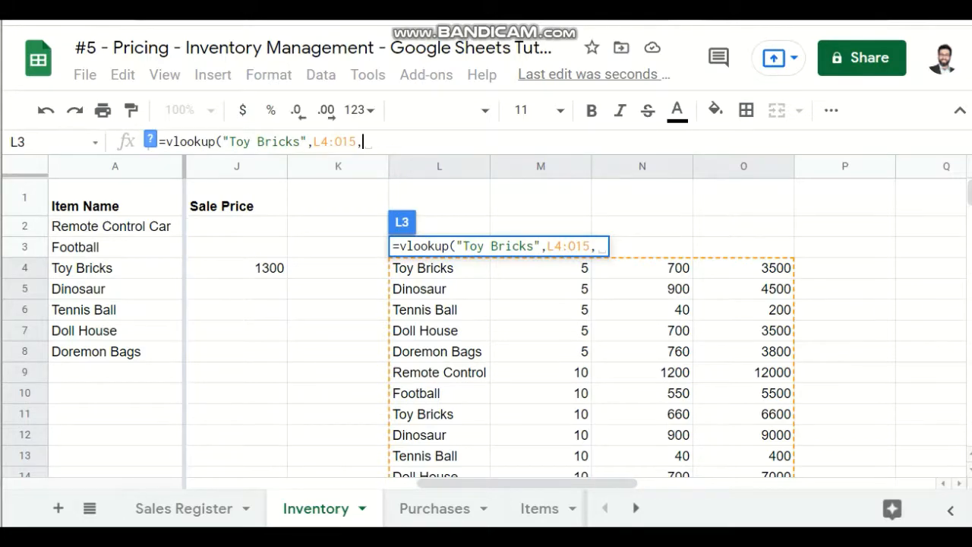
text(3,Fal)
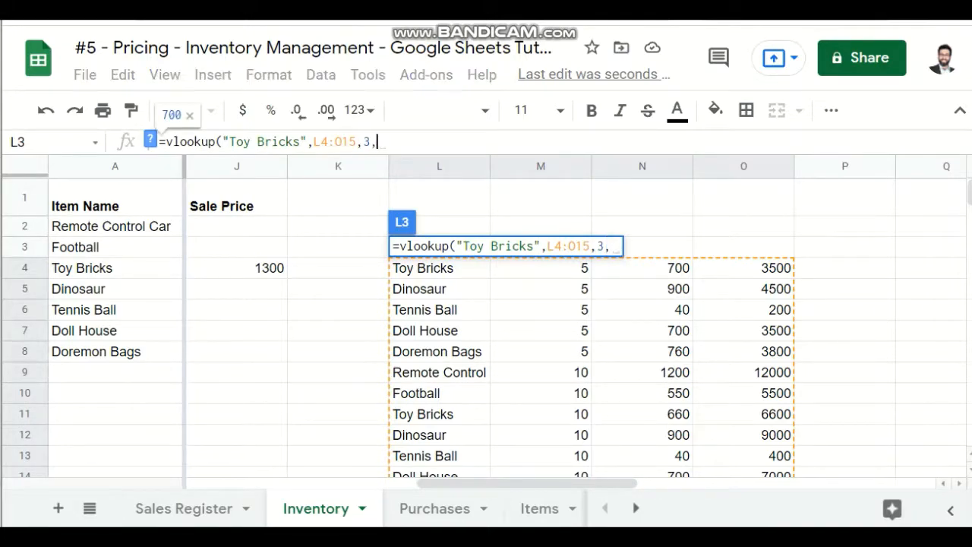
text(se))
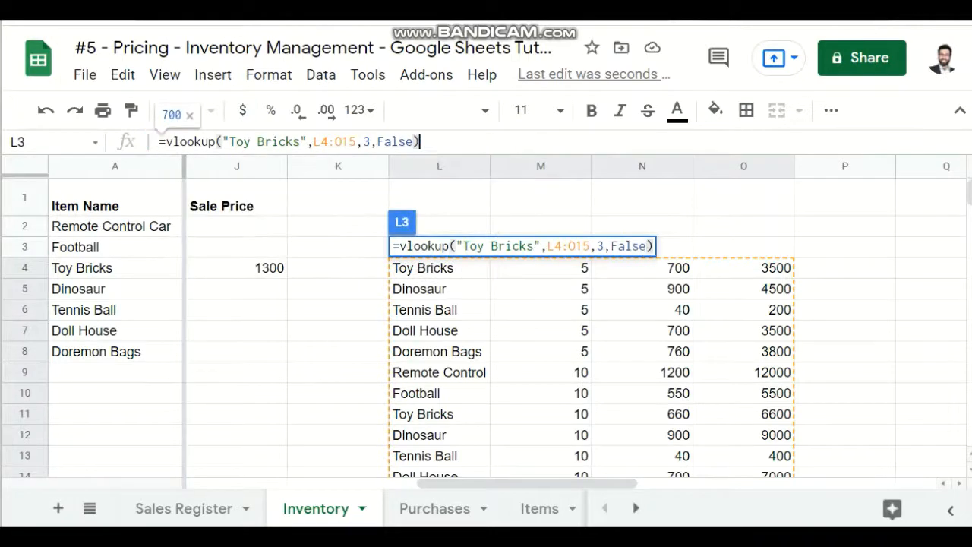
key(Return)
Return to L3 and check the VLOOKUP result against the first Toy Bricks row of the query output
key(Page_Down)
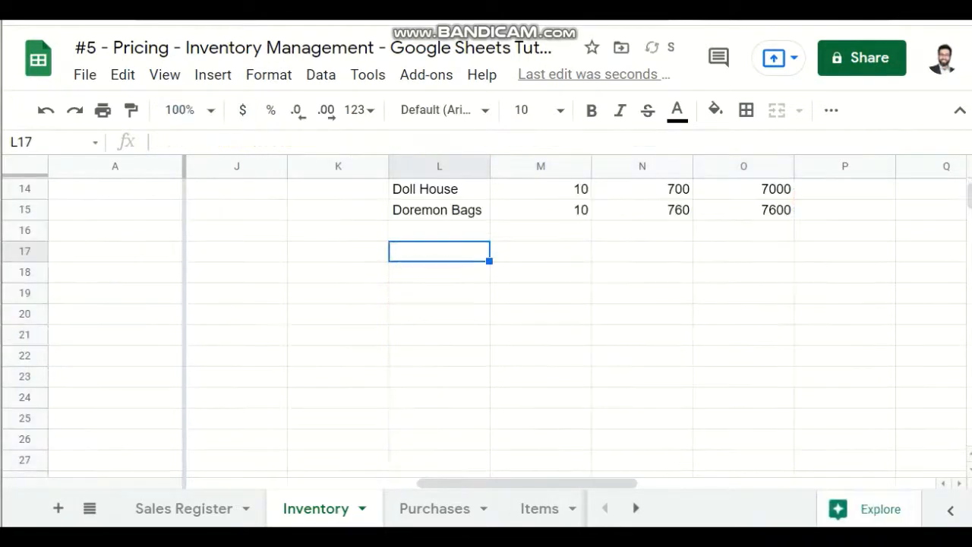
key(Up)
key(Up)
key(Up)
key(Up)
key(Up)
key(Up)
key(Up)
key(Up)
key(Up)
key(Up)
key(Up)
key(Up)
key(Up)
key(Up)
key(Up)
key(Up)
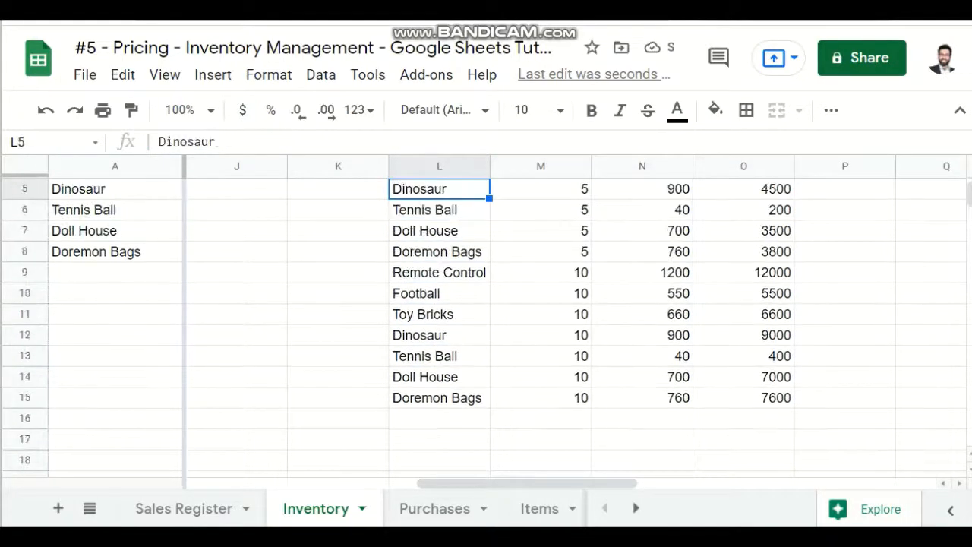
key(Down)
key(Down)
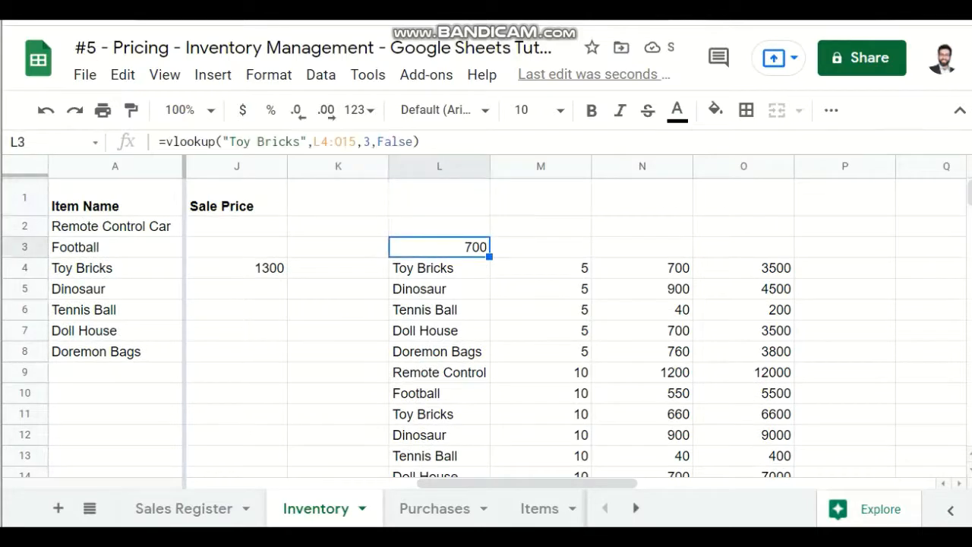
Examine the Toy Bricks Unit Cost formula in I4: the A4 search key, the nested QUERY and the column index
drag(527, 483, 488, 483)
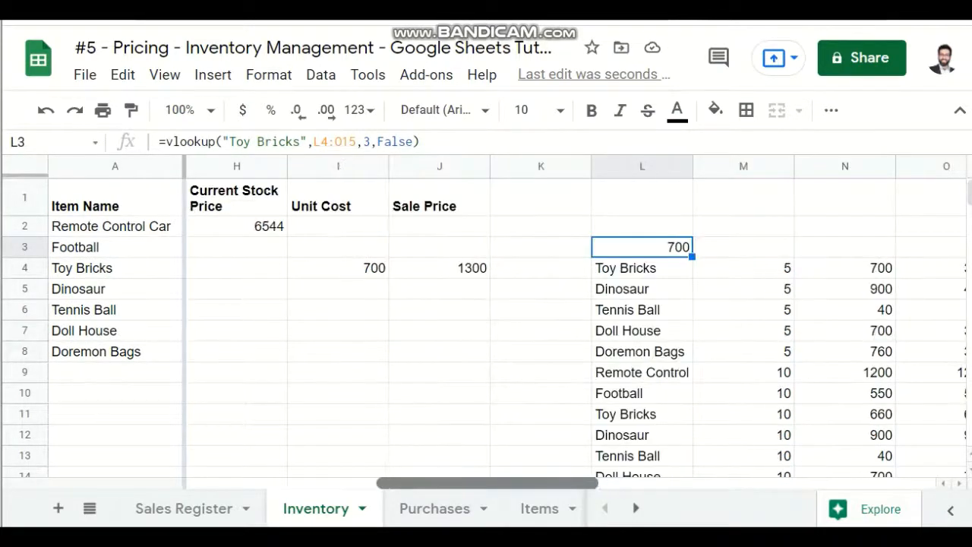
click(338, 268)
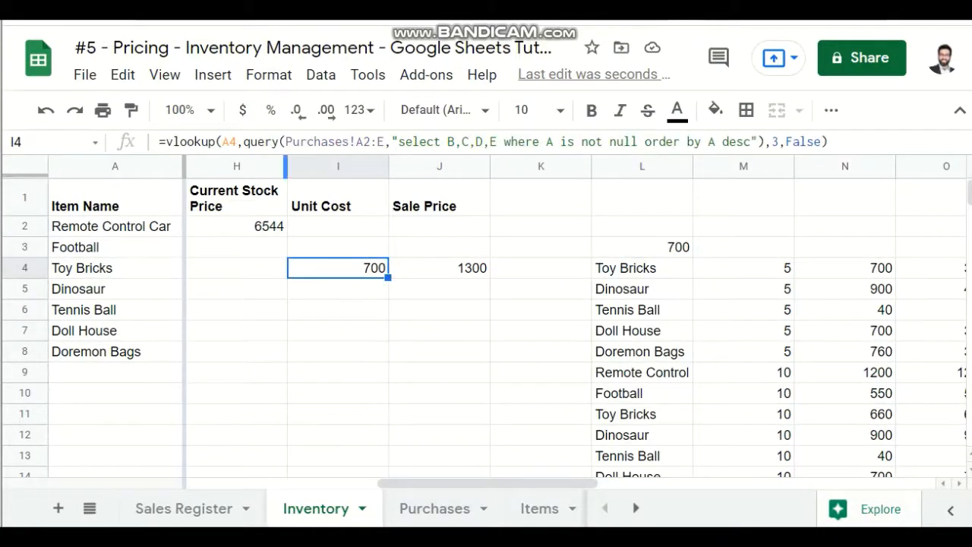
click(222, 141)
double_click(228, 141)
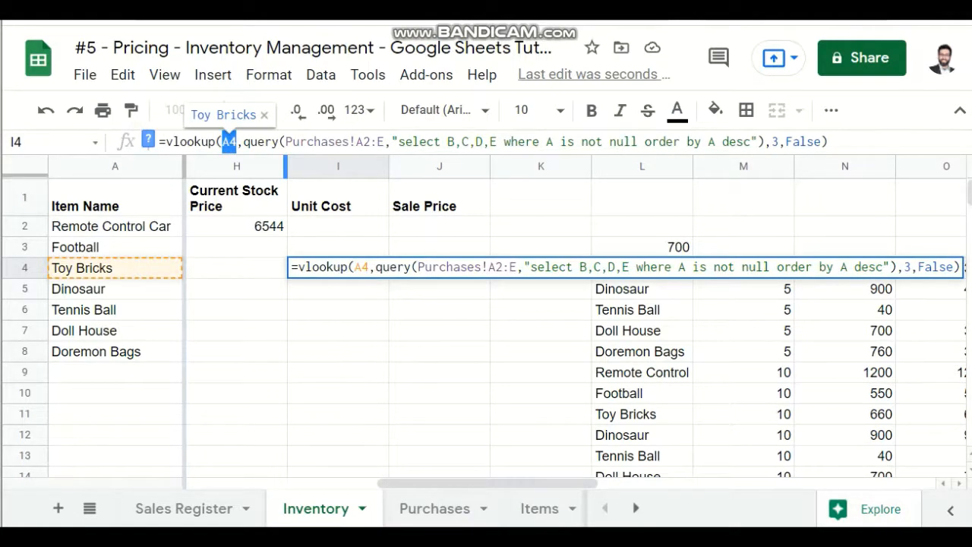
click(224, 141)
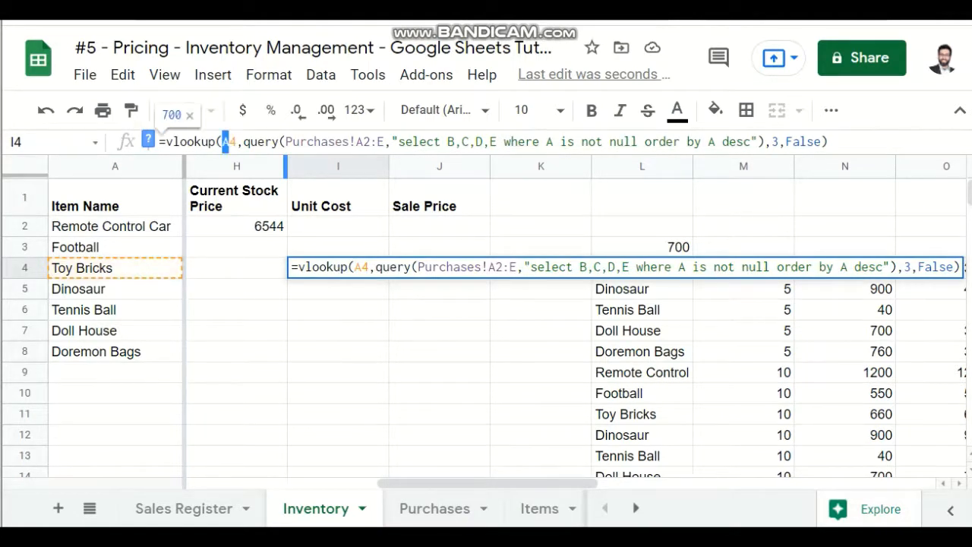
double_click(229, 142)
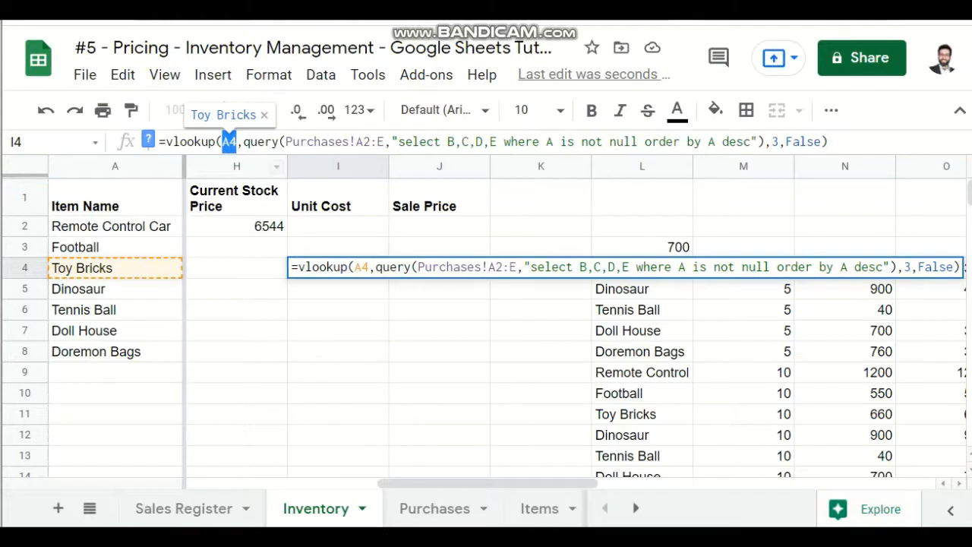
drag(243, 141, 764, 141)
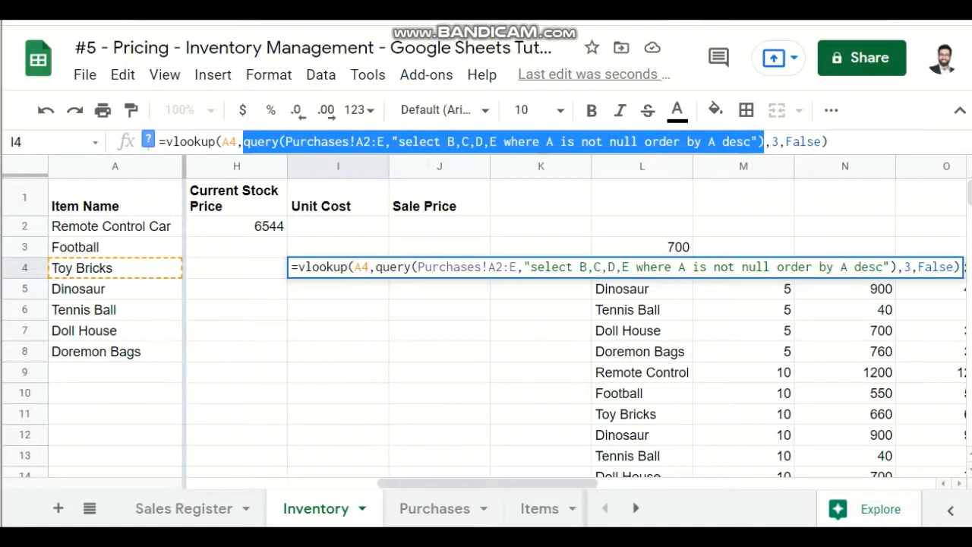
drag(771, 142, 778, 142)
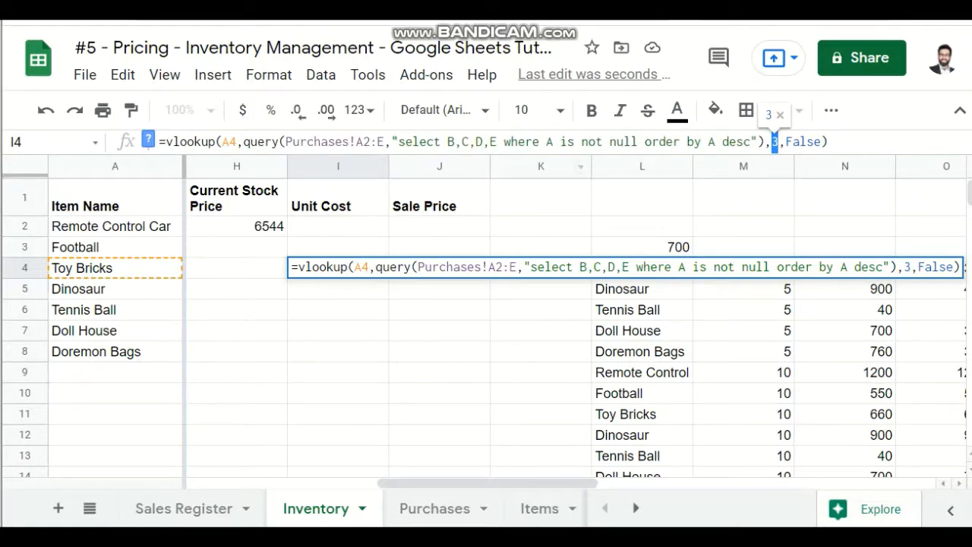
key(Escape)
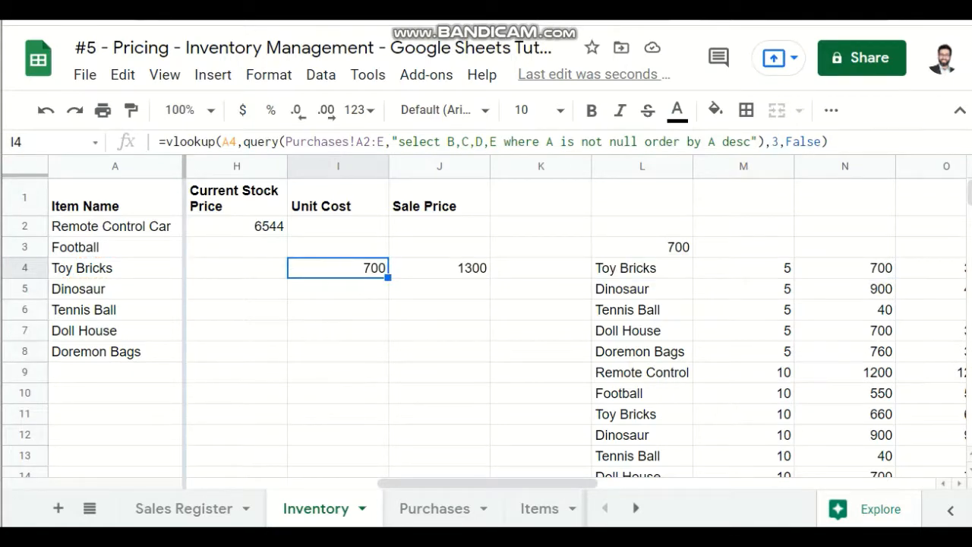
Undo the demonstration VLOOKUP in L3 and the QUERY in L4
key(ctrl+z)
key(ctrl+z)
key(ctrl+z)
key(ctrl+z)
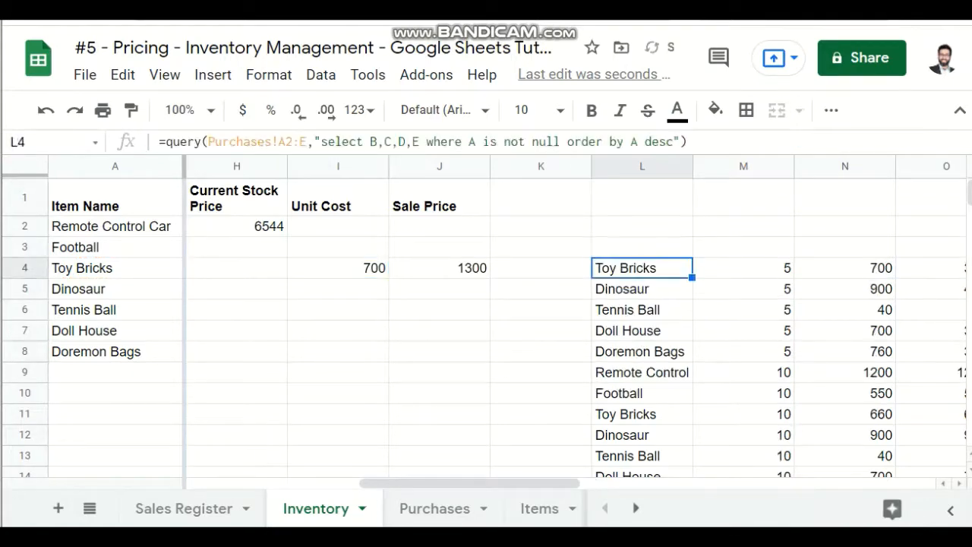
Wrap the Toy Bricks Unit Cost lookup in I4 in an IF that returns "" when A4=""
key(Left)
key(Left)
key(Left)
key(Left)
key(Left)
key(Left)
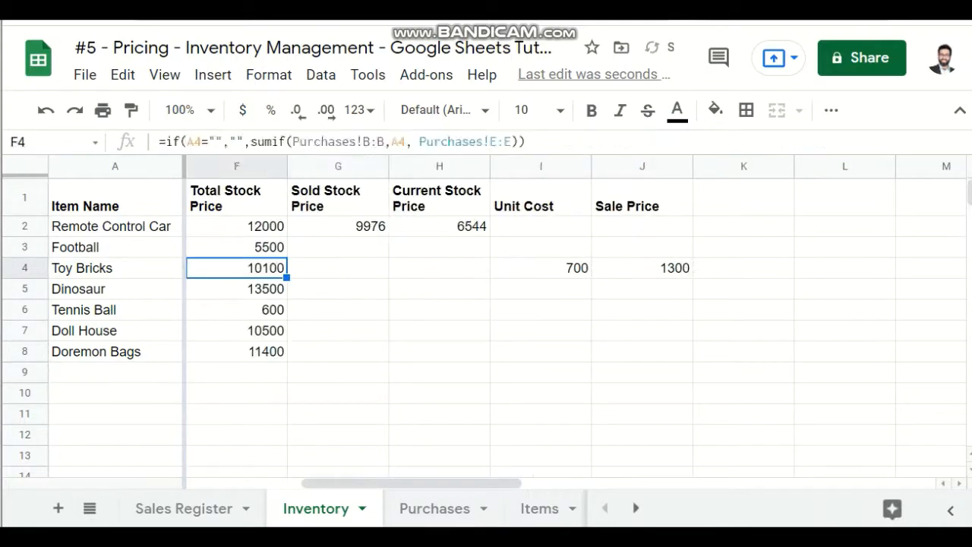
key(Right)
key(Right)
key(Right)
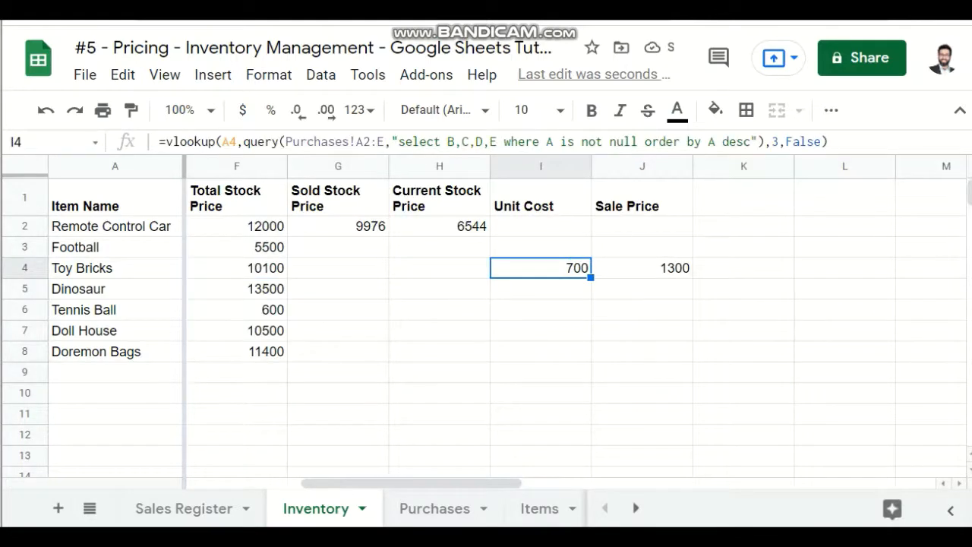
key(Return)
click(165, 141)
text(i)
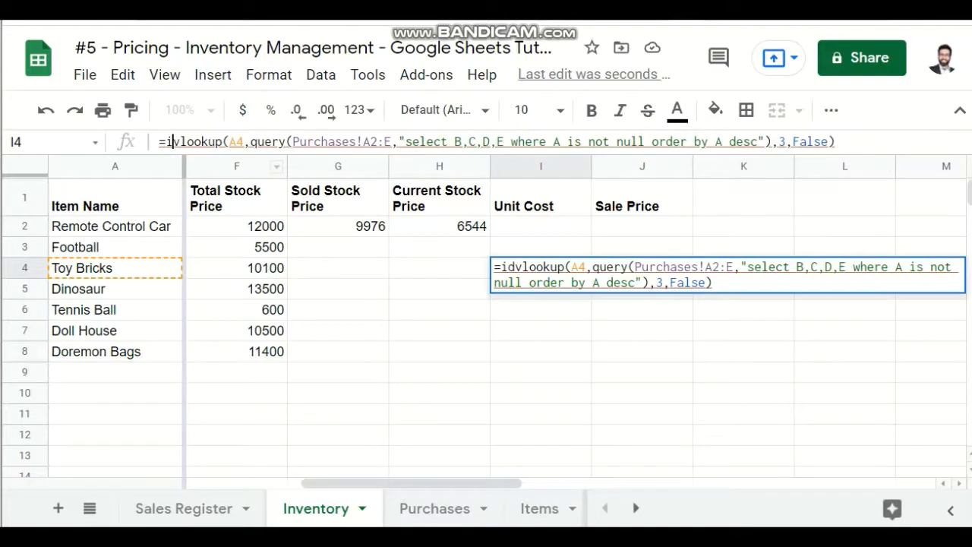
text(f()
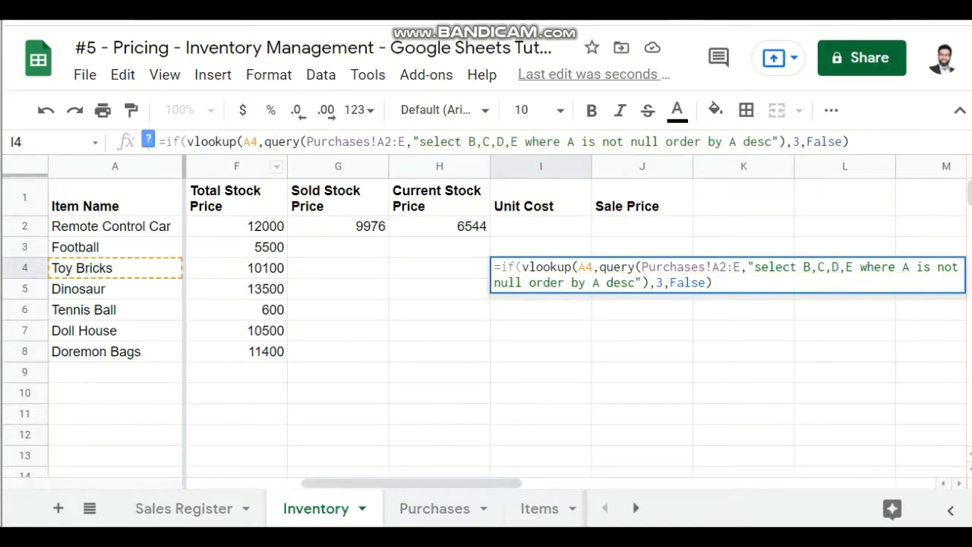
text(a4="")
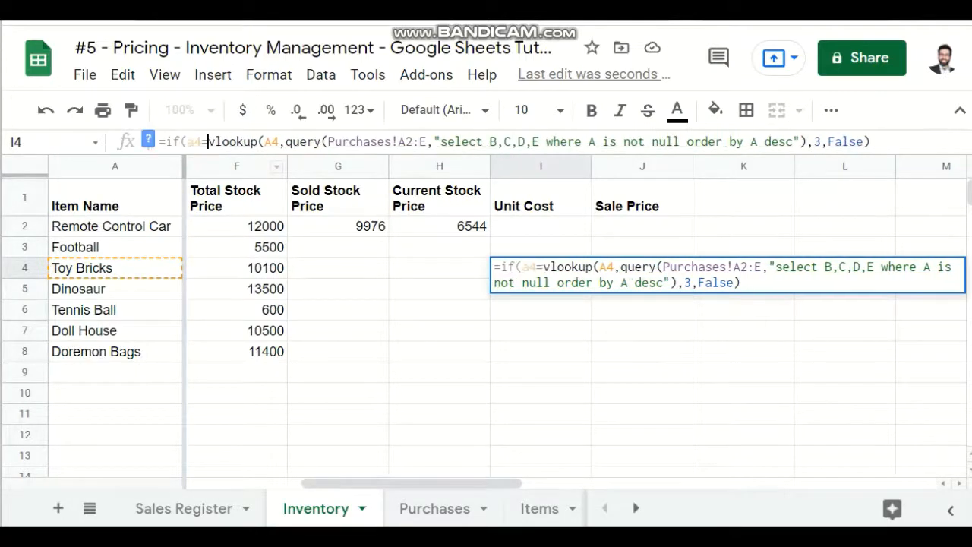
text(,"",)
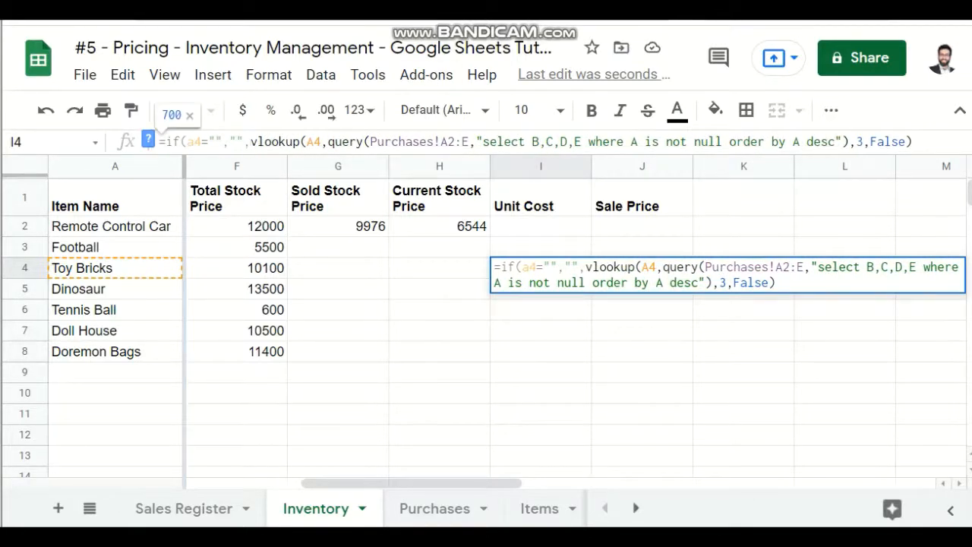
key(End)
text())
key(Return)
key(Up)
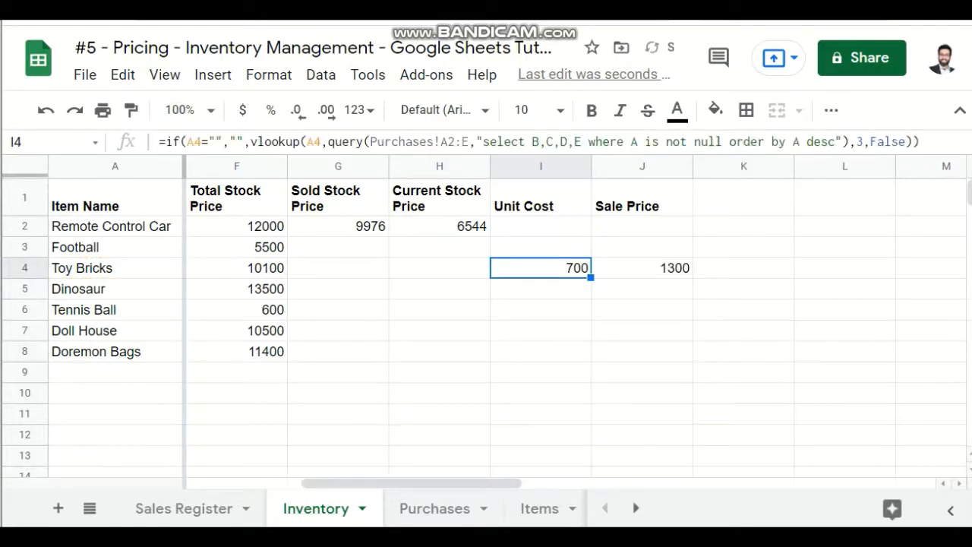
Copy the Unit Cost formula from I4 into I2 for Remote Control Car
key(ctrl+c)
key(Up)
key(Up)
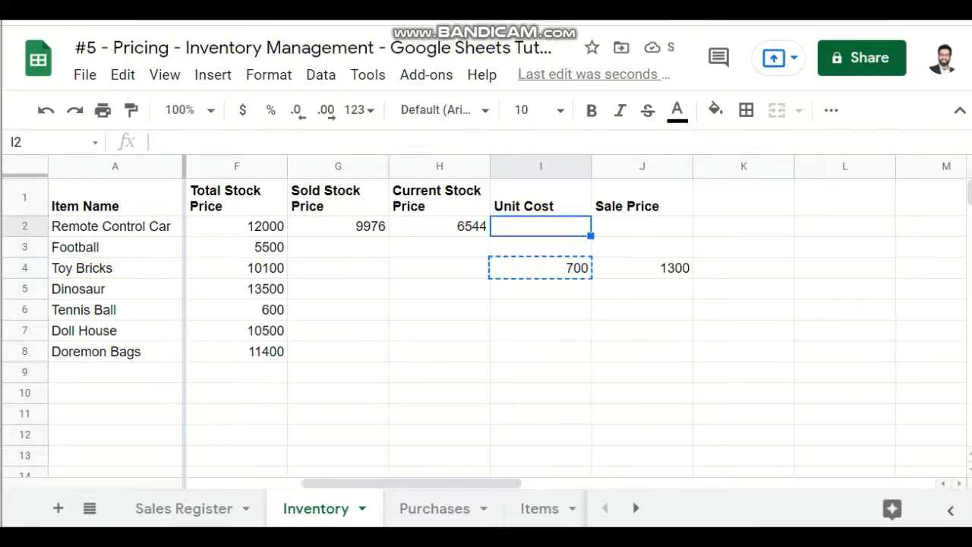
key(ctrl+v)
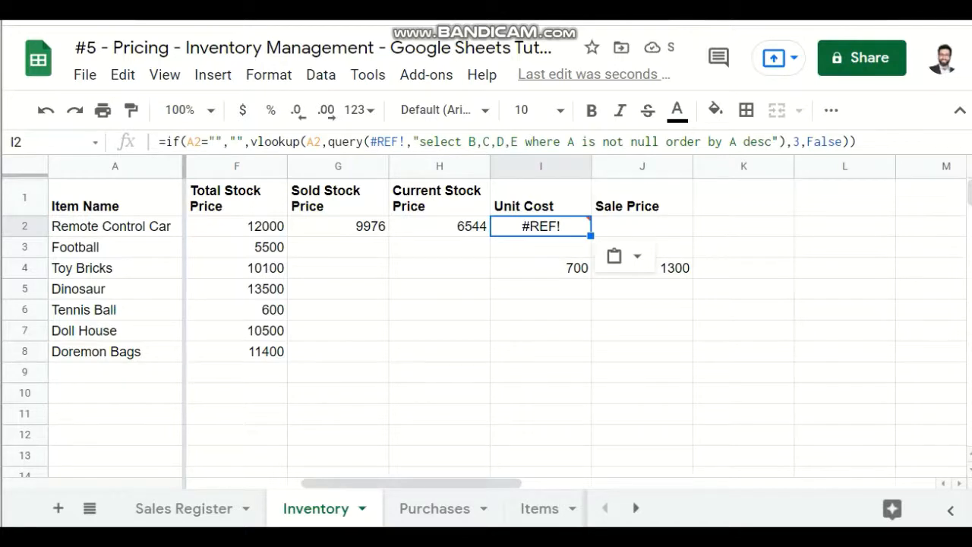
Inspect the Purchases!A2:E range in I4's formula and compare it with the pasted formula in I2
key(Down)
key(Down)
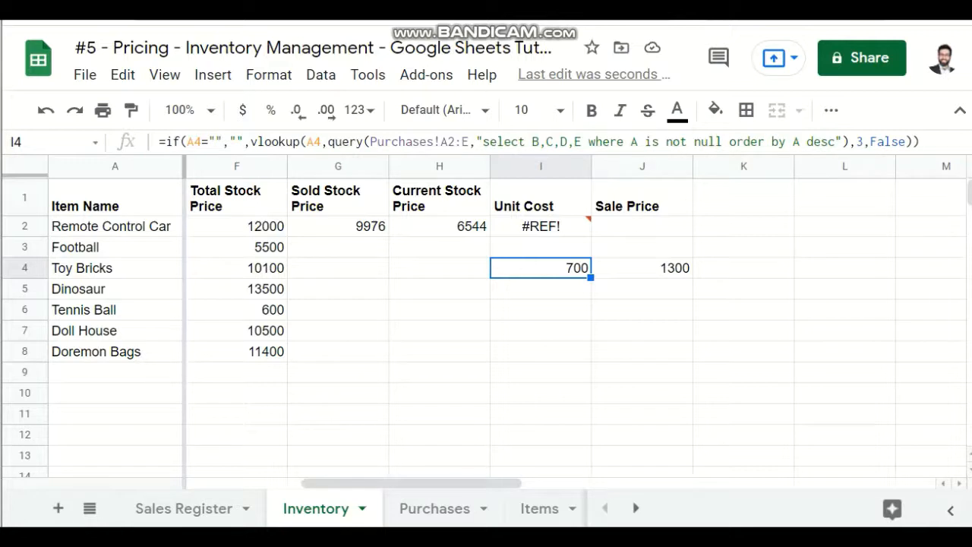
key(Return)
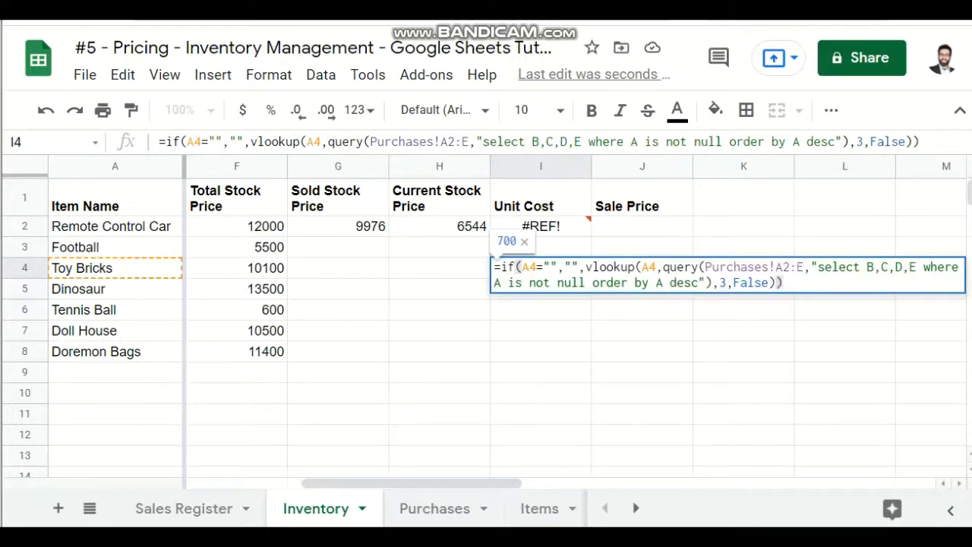
drag(440, 142, 469, 142)
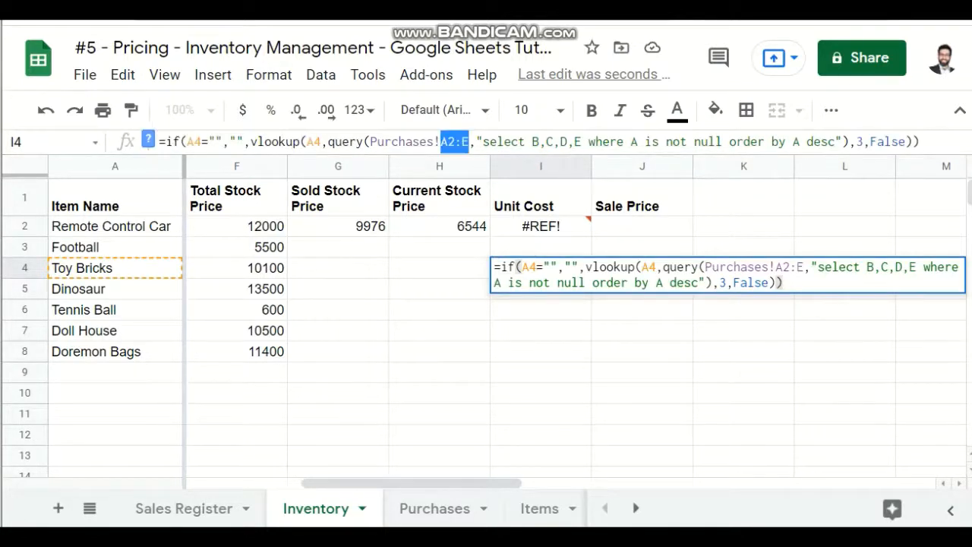
key(Escape)
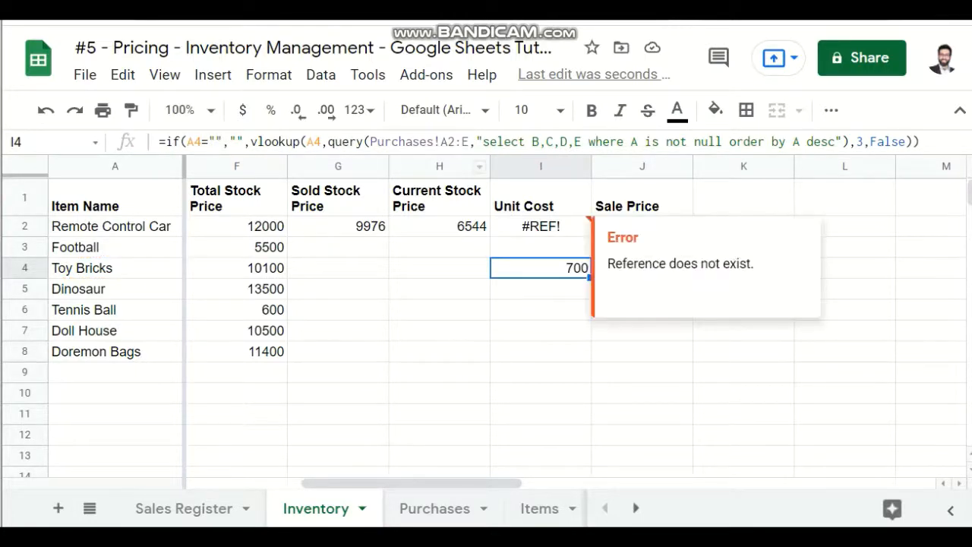
click(541, 226)
Fill the Unit Cost formula from I4 down to I6 and check how its Purchases range shifts in I5 and I6
click(541, 267)
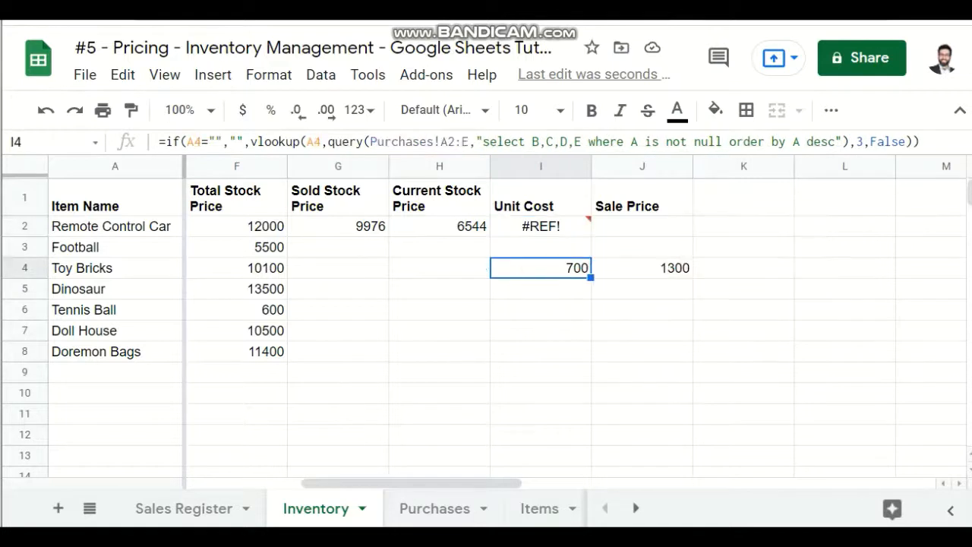
drag(590, 278, 590, 317)
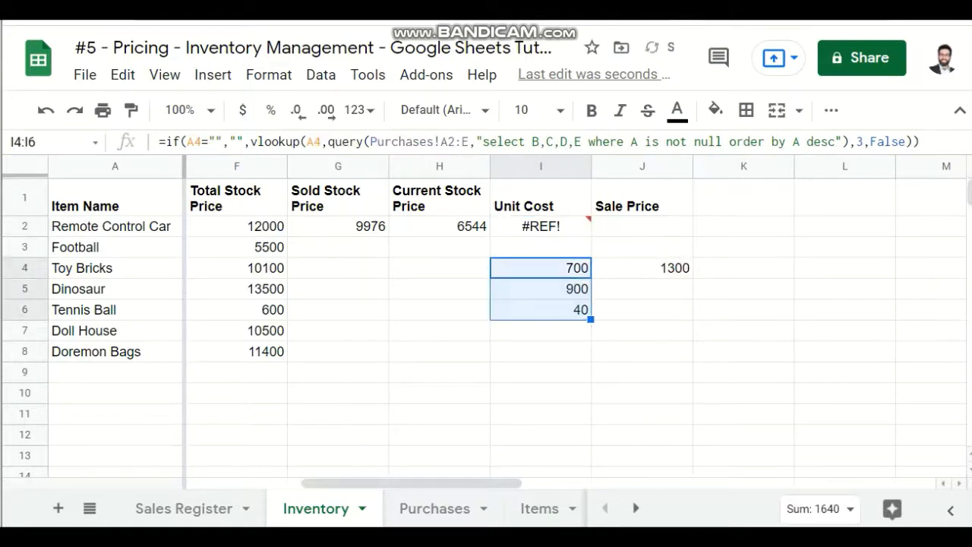
click(540, 288)
click(540, 310)
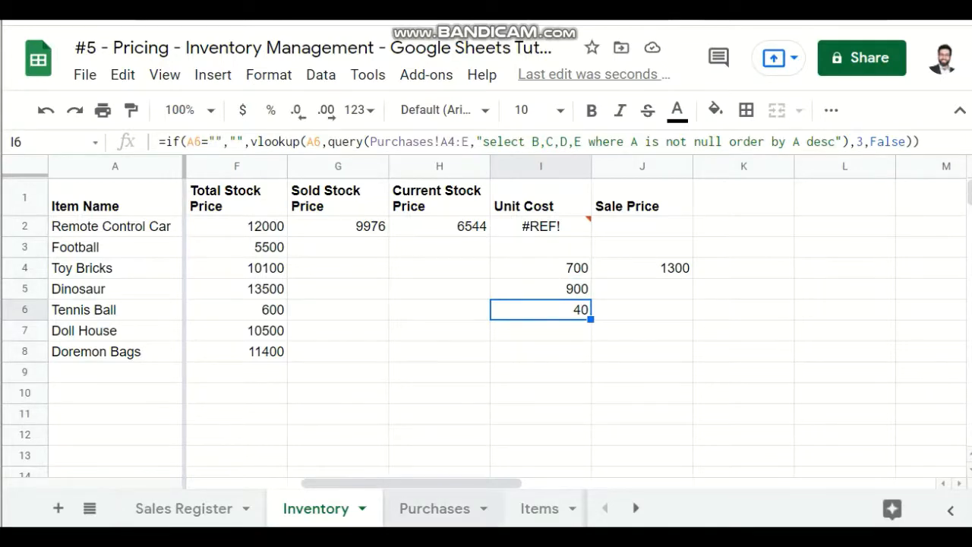
Check on the Purchases sheet which rows the shifted ranges start from, and return to the Inventory sheet
click(434, 508)
click(238, 230)
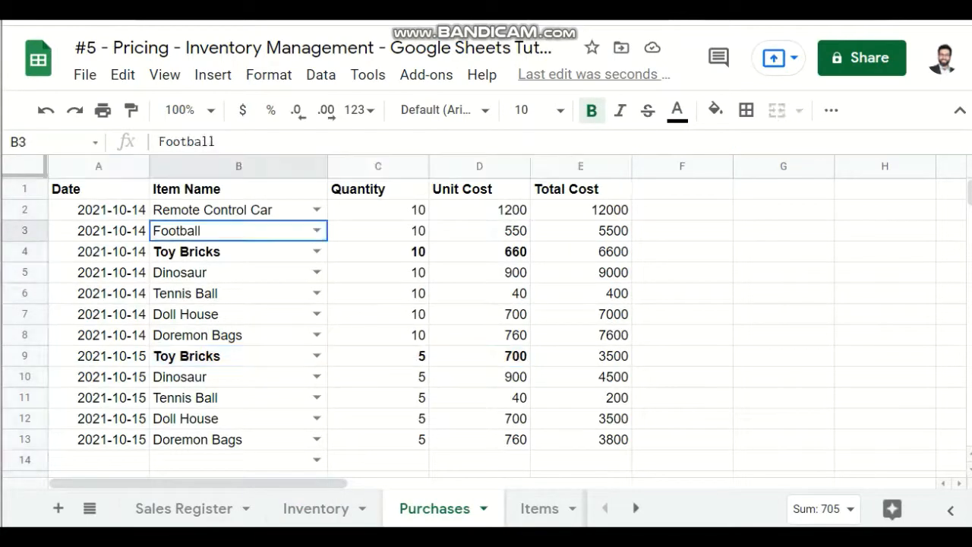
click(238, 251)
click(238, 293)
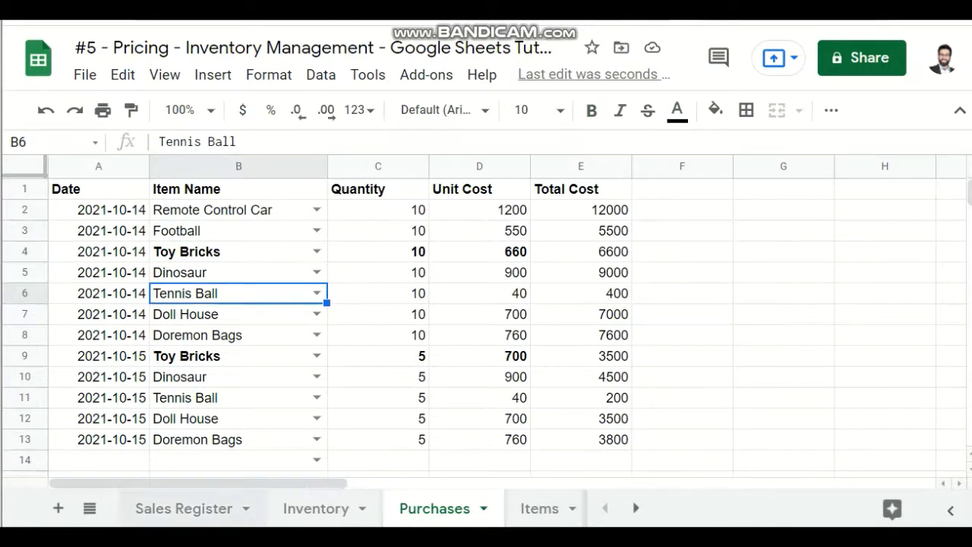
click(315, 508)
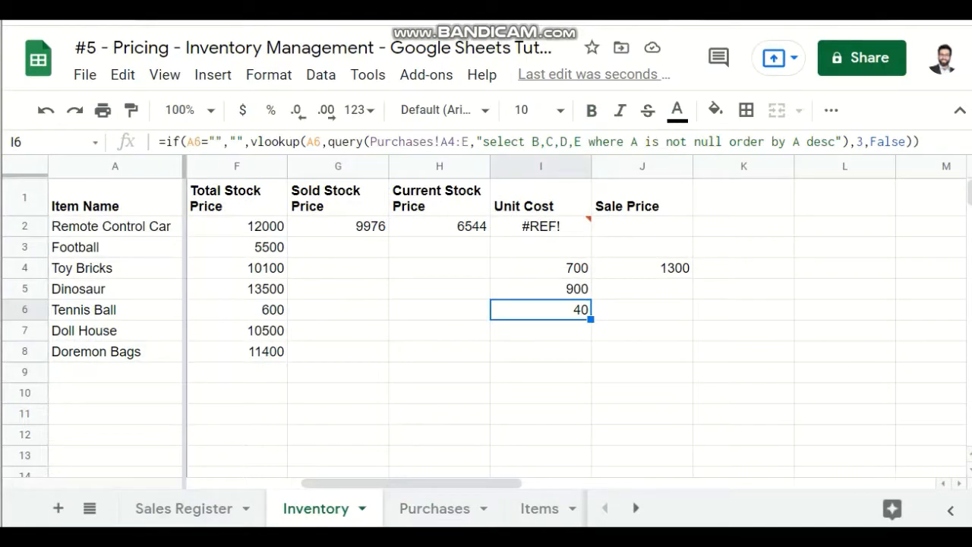
Lock the Purchases range in I4's Unit Cost formula as the absolute reference $A$2:$E, keeping the item lookup cell relative
drag(441, 142, 461, 142)
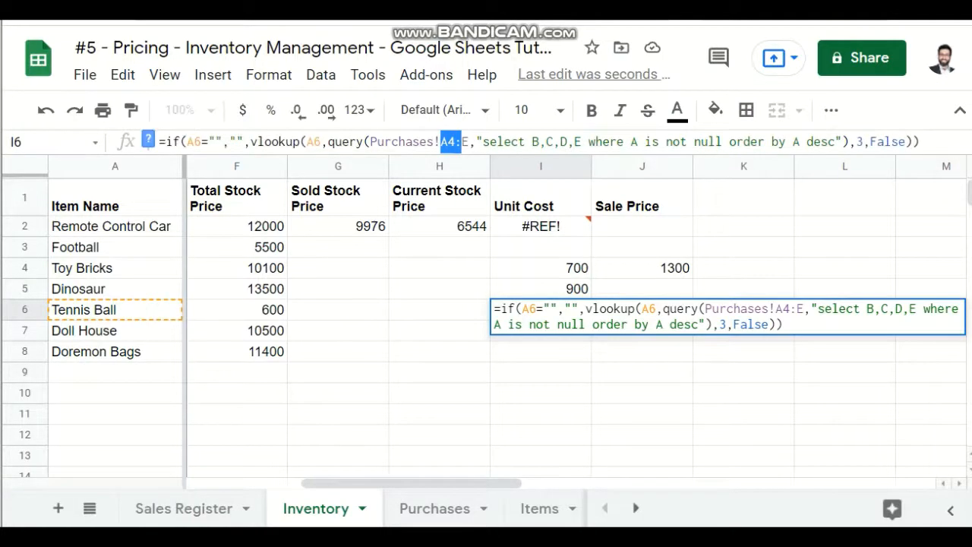
double_click(316, 142)
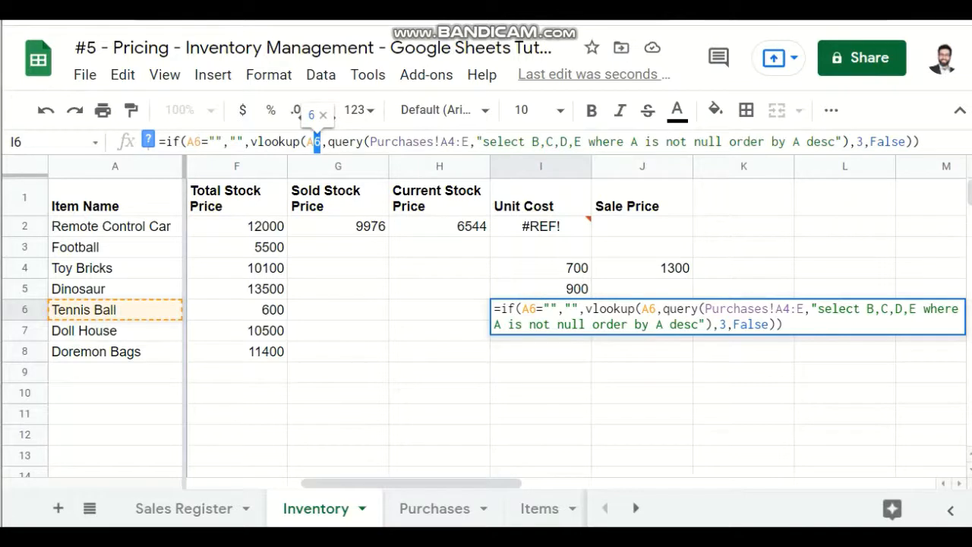
click(540, 268)
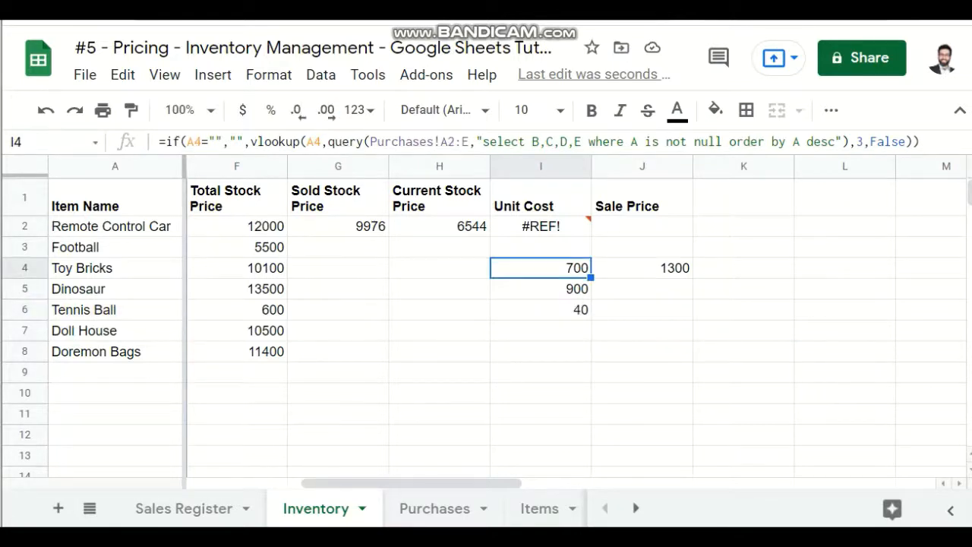
double_click(314, 142)
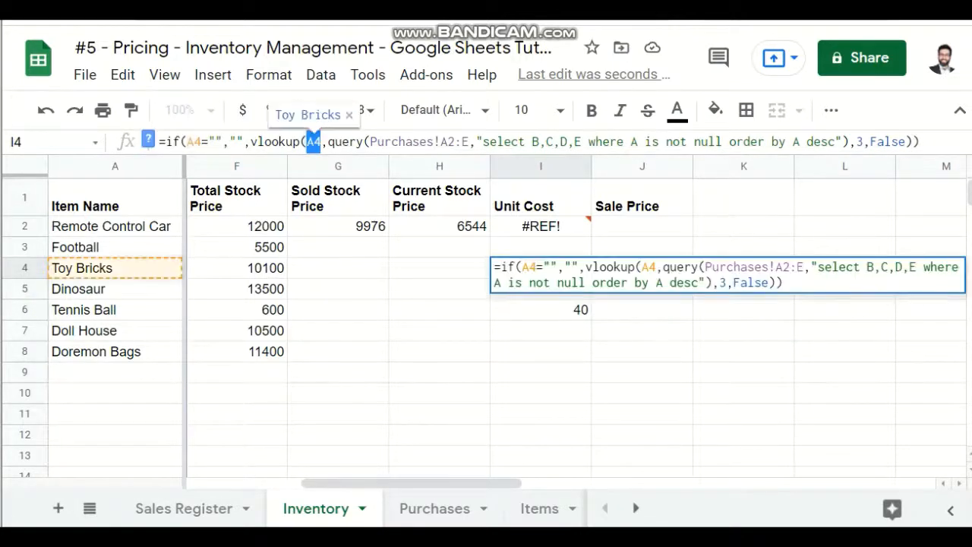
click(441, 142)
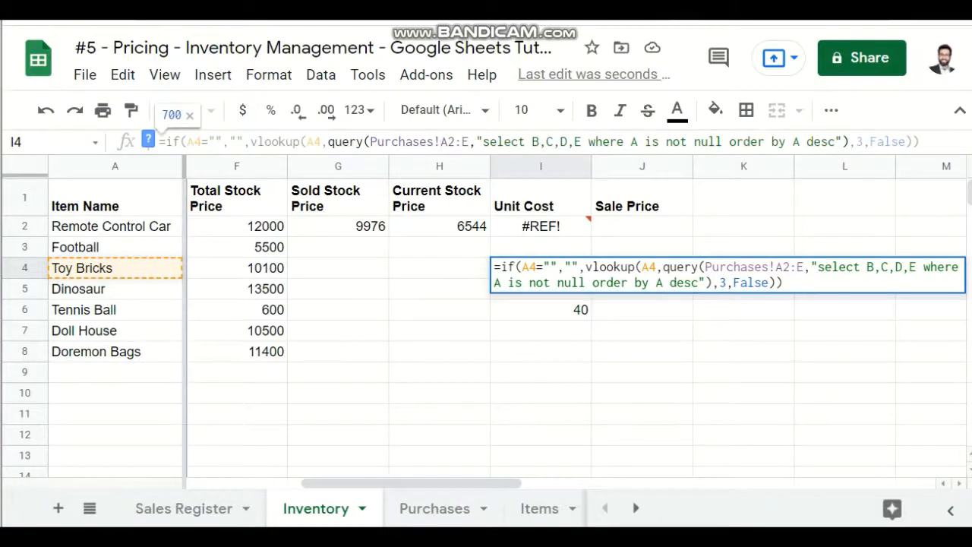
key(Return)
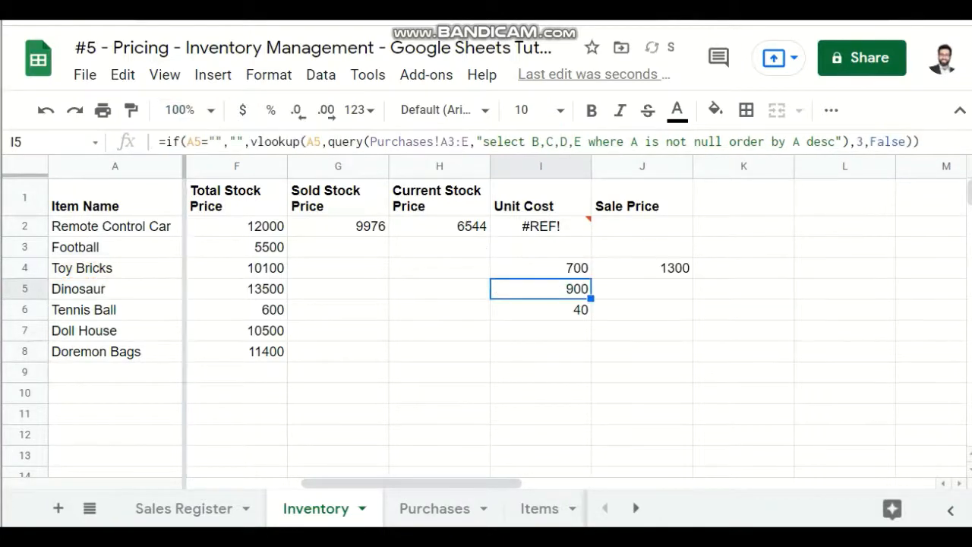
Fill the corrected Unit Cost formula from I4 across I2:I54 and check it in a blank row and in I2
click(540, 268)
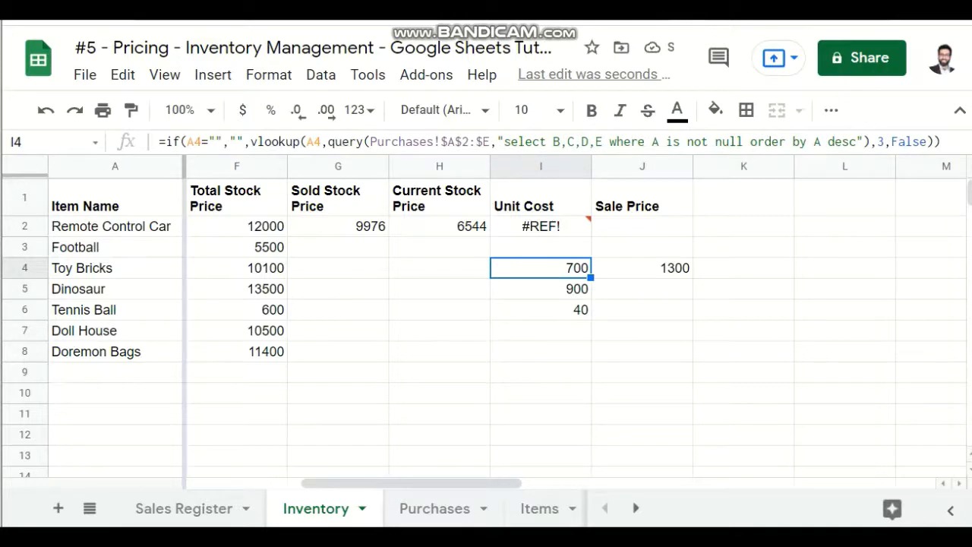
drag(591, 278, 566, 397)
click(564, 226)
scroll(566, 398, up, 12)
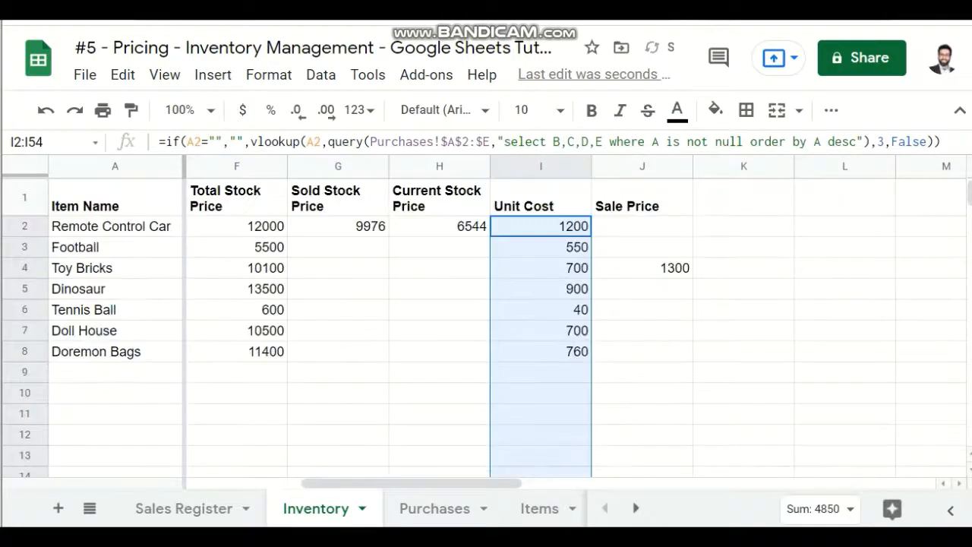
click(550, 372)
click(550, 226)
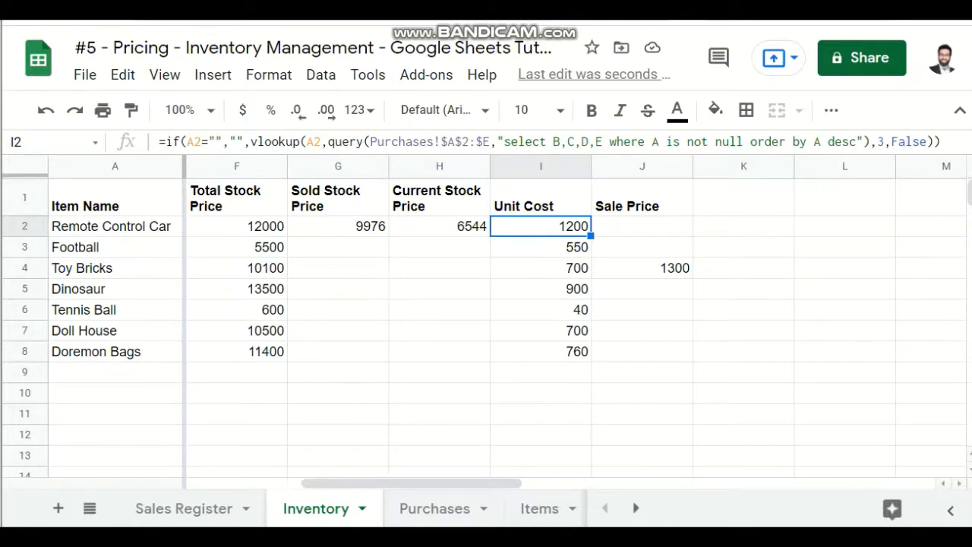
Add the header Pricing Methods in cell F1 of the Settings sheet
click(635, 508)
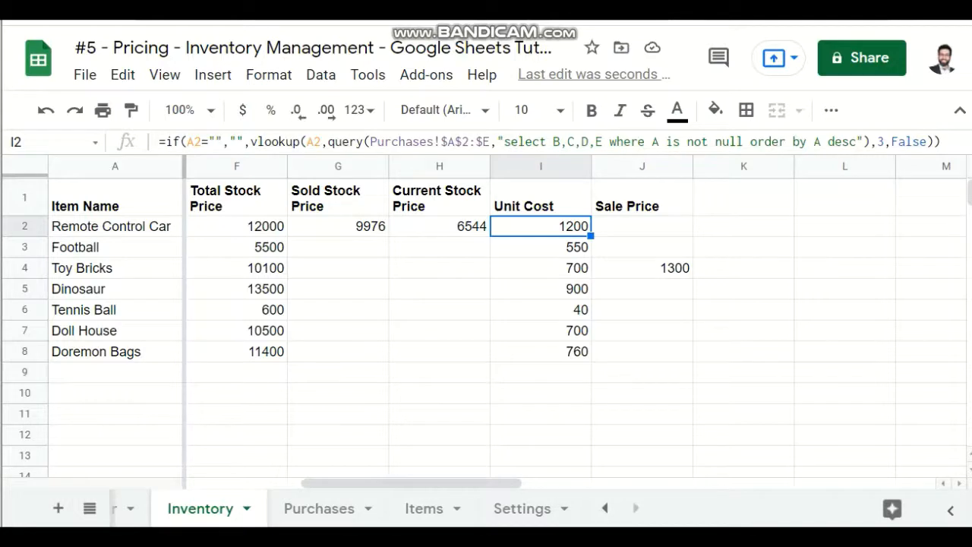
click(522, 508)
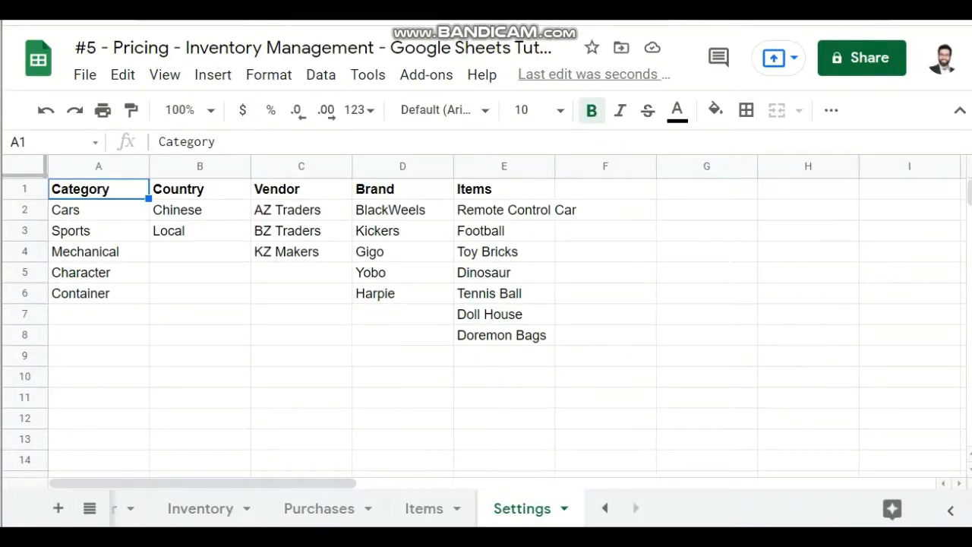
click(605, 189)
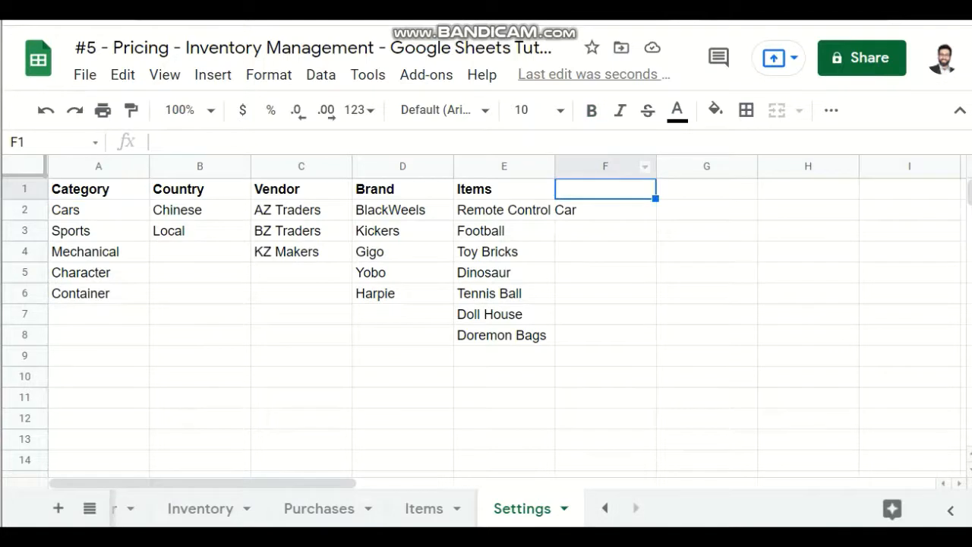
text(Prc)
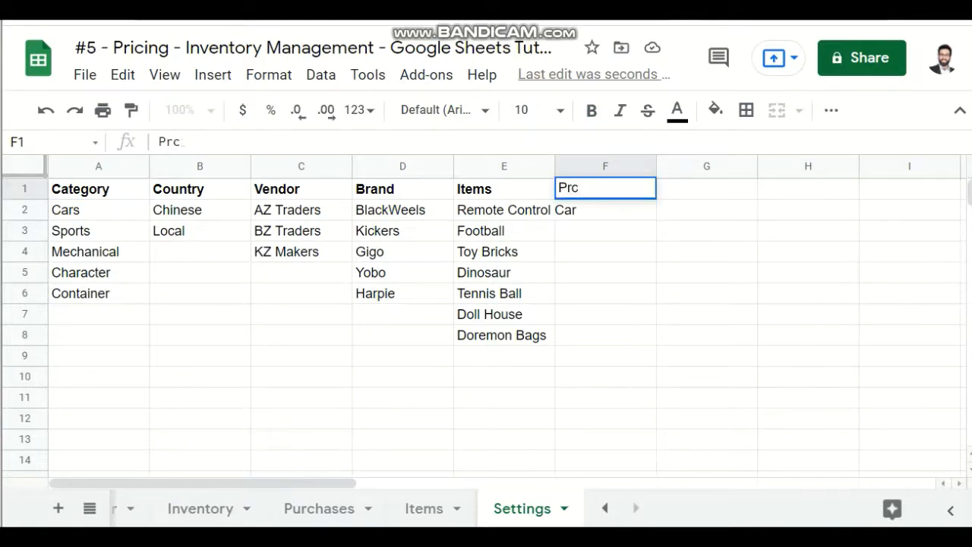
key(BackSpace)
text(icing)
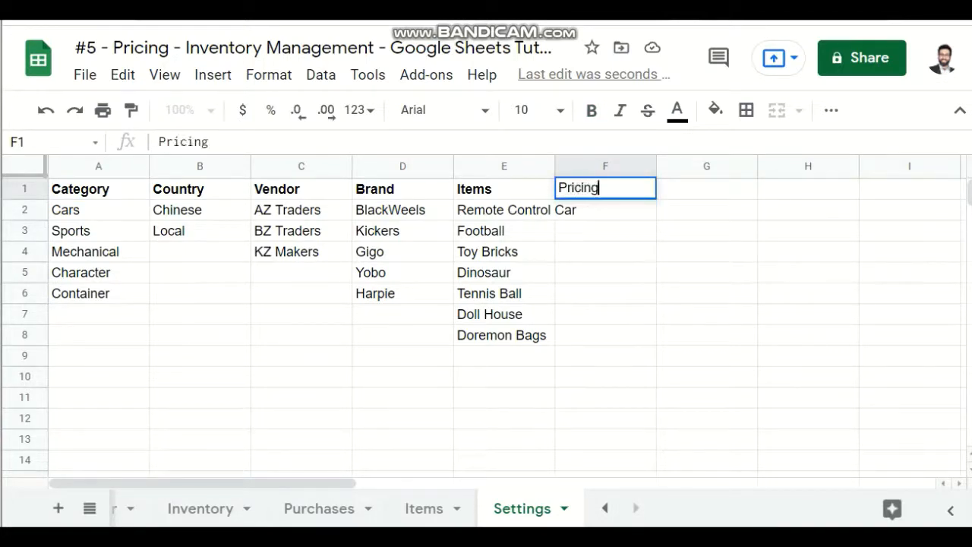
text( Methods)
key(Return)
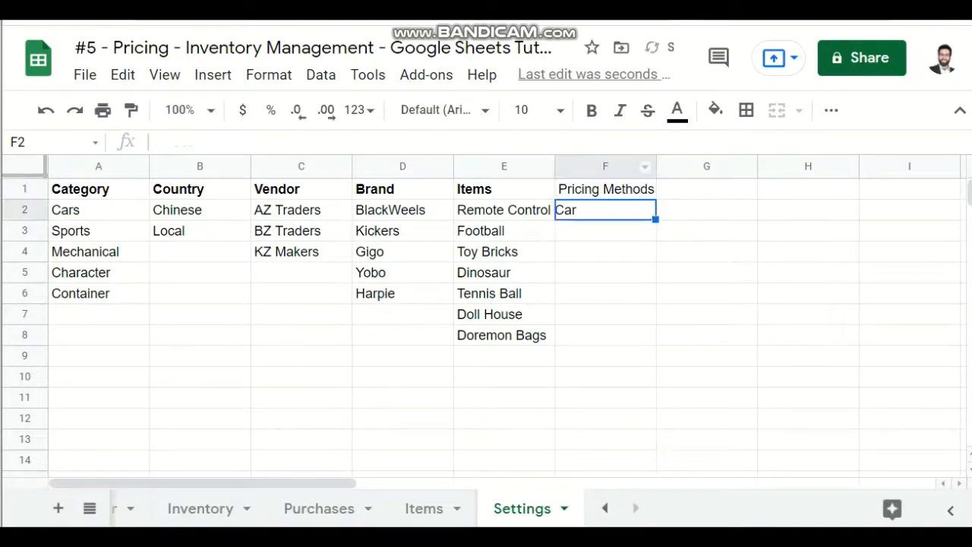
List LIFO and FIFO in F2:F3 under Pricing Methods and make the F1 header bold
text(LIFO)
key(Return)
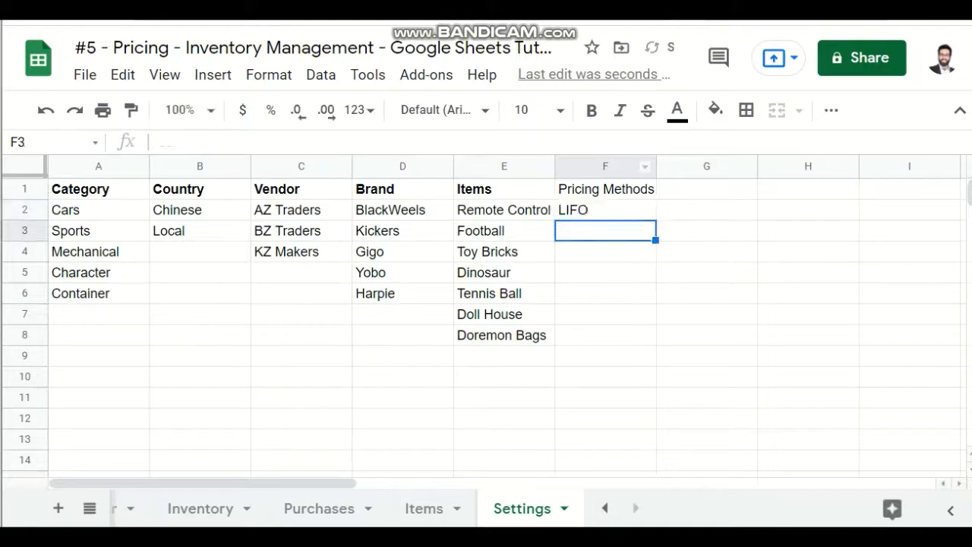
text(FIFO)
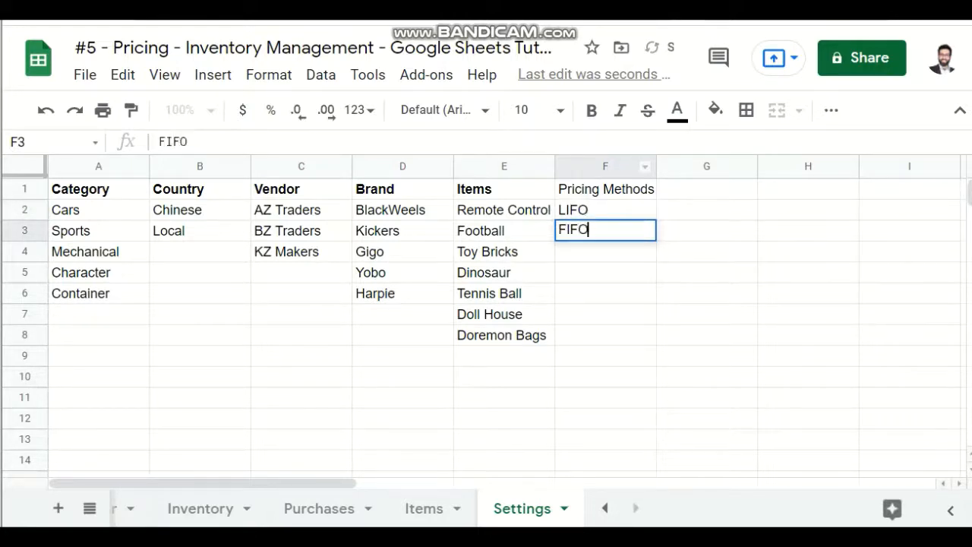
key(Up)
key(Up)
key(ctrl+b)
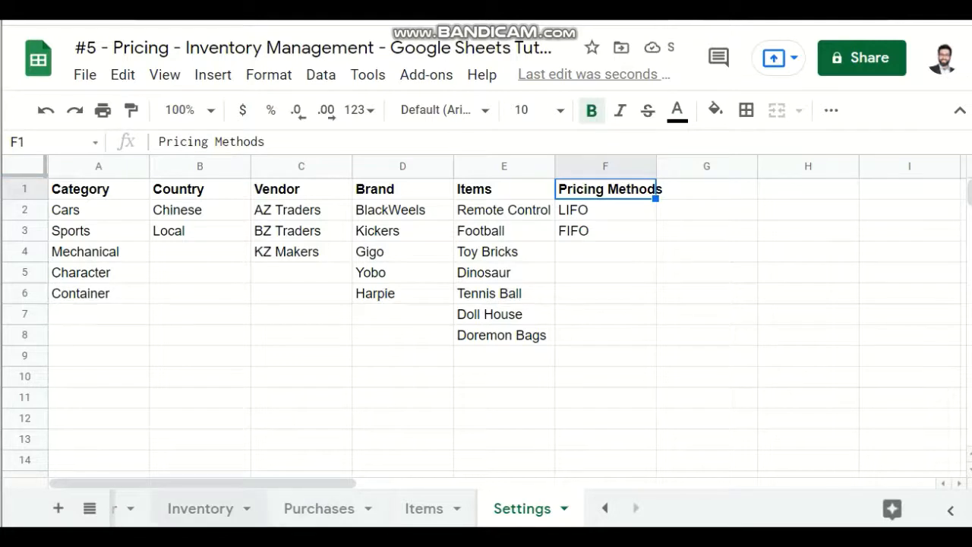
Widen column F so that the Pricing Methods header fits
click(606, 508)
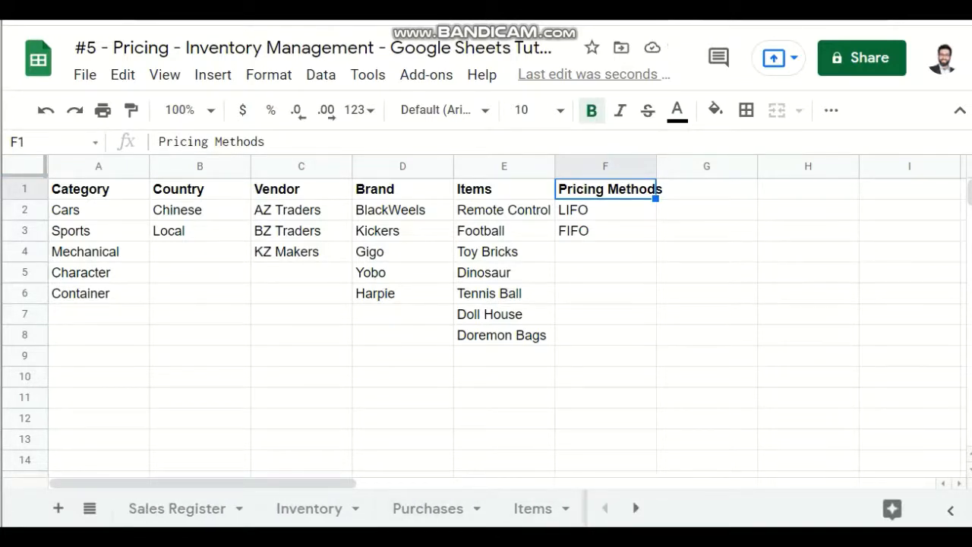
click(703, 189)
drag(656, 167, 678, 166)
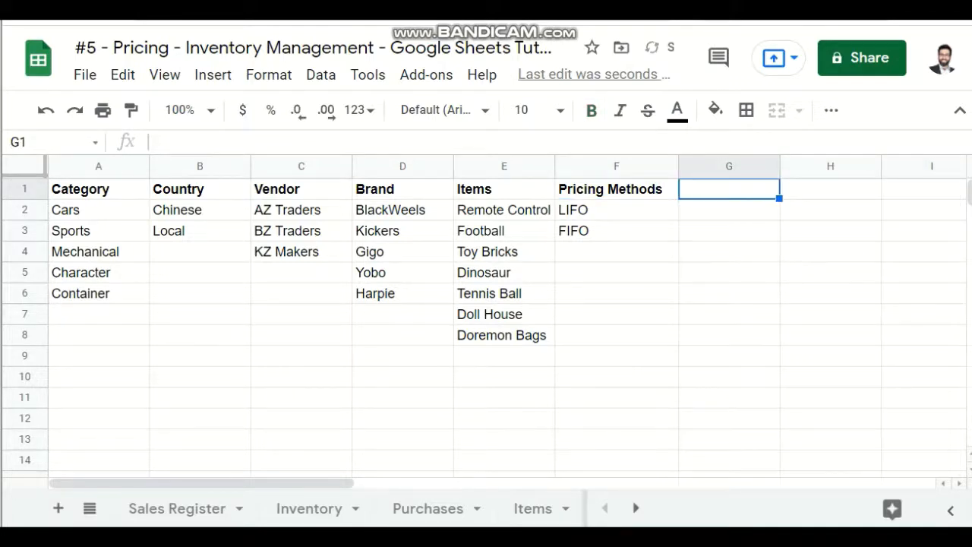
Enter the header Set Pricing Method in G1 and make it bold
text(Set)
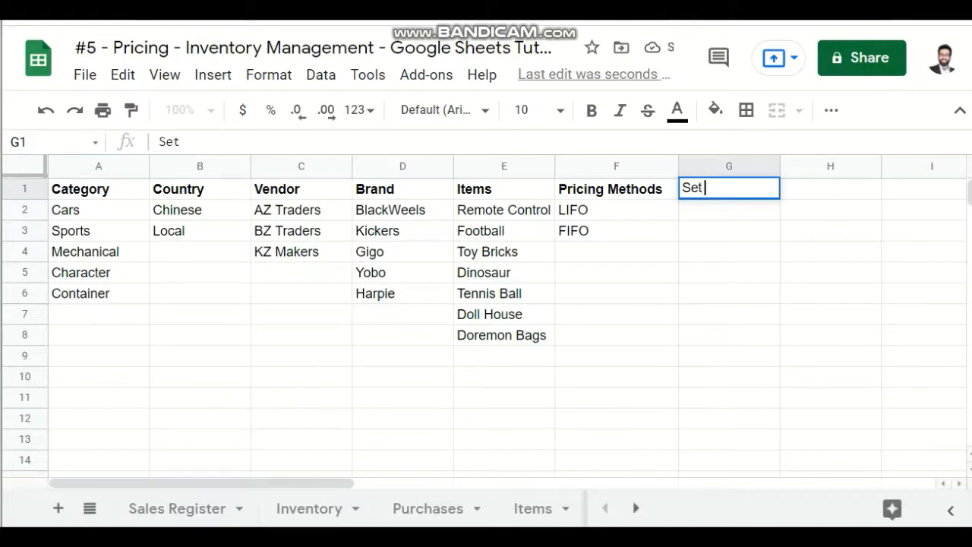
text( Pricing Met)
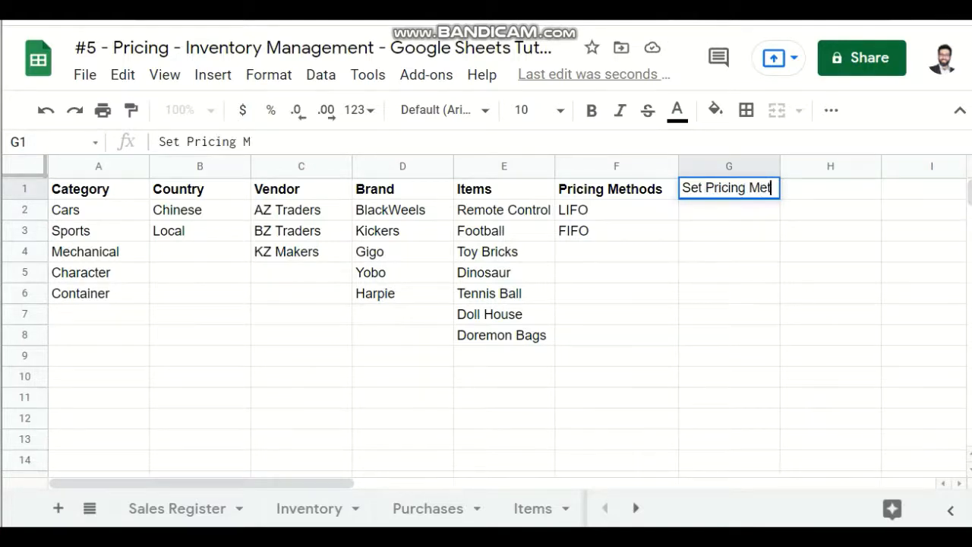
text(hod)
key(Return)
key(Up)
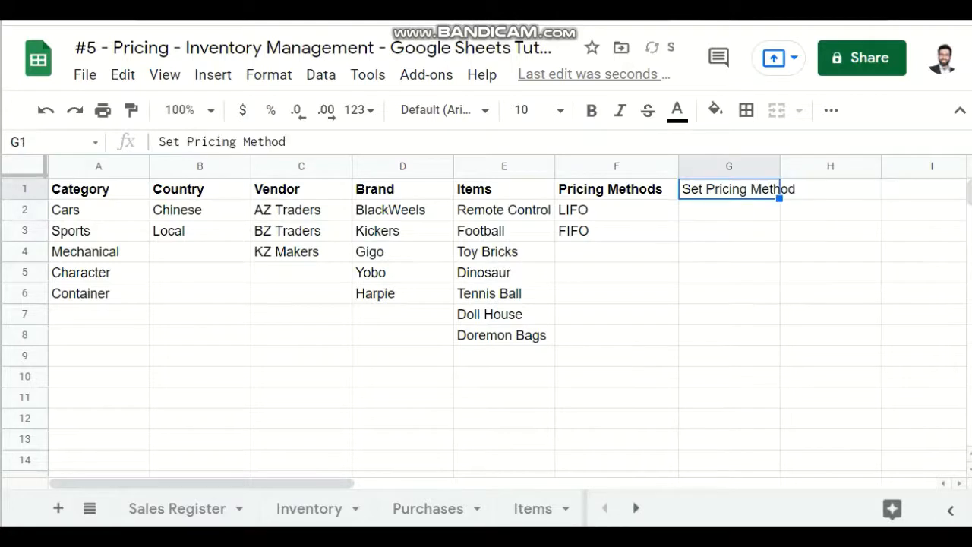
key(ctrl+b)
Add a data validation dropdown to G2 sourced from the range F2:F4, and choose LIFO in it
key(Down)
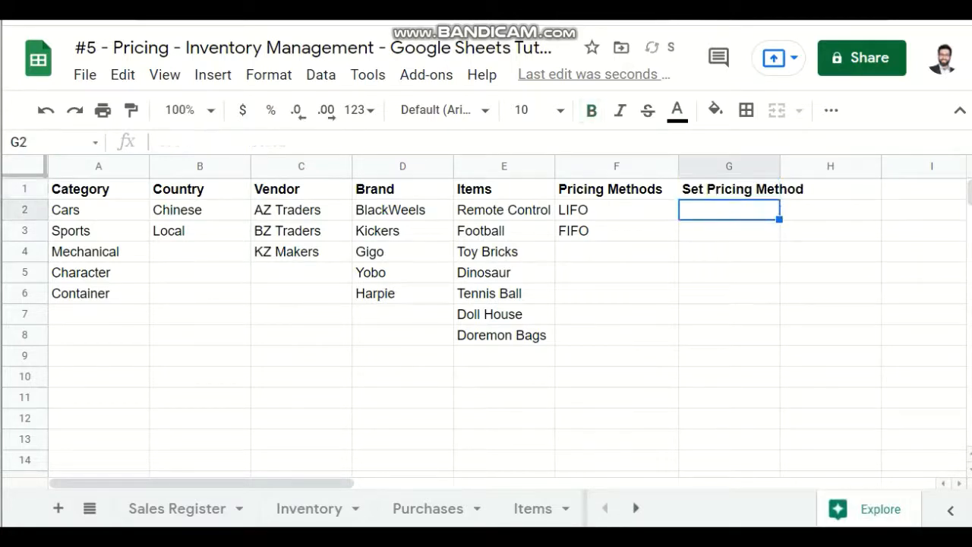
click(320, 74)
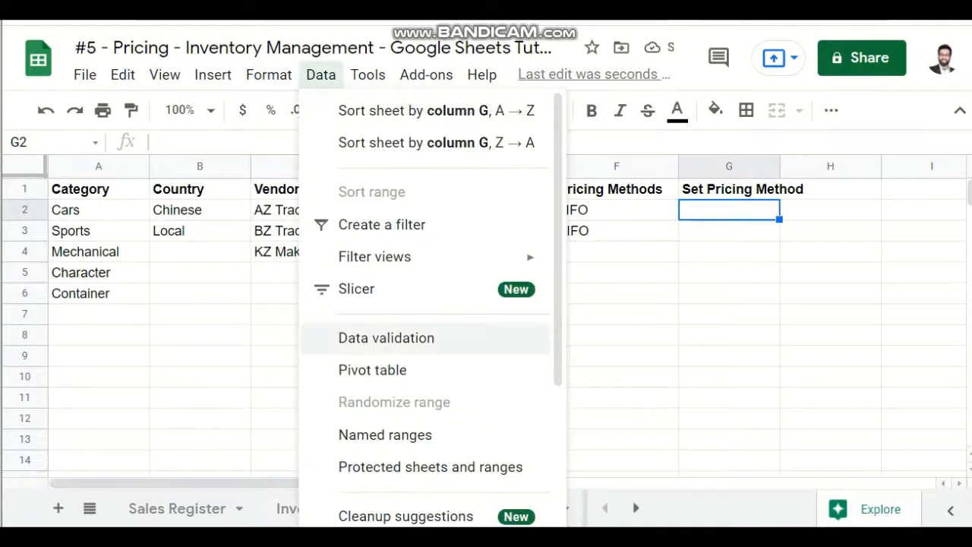
click(386, 338)
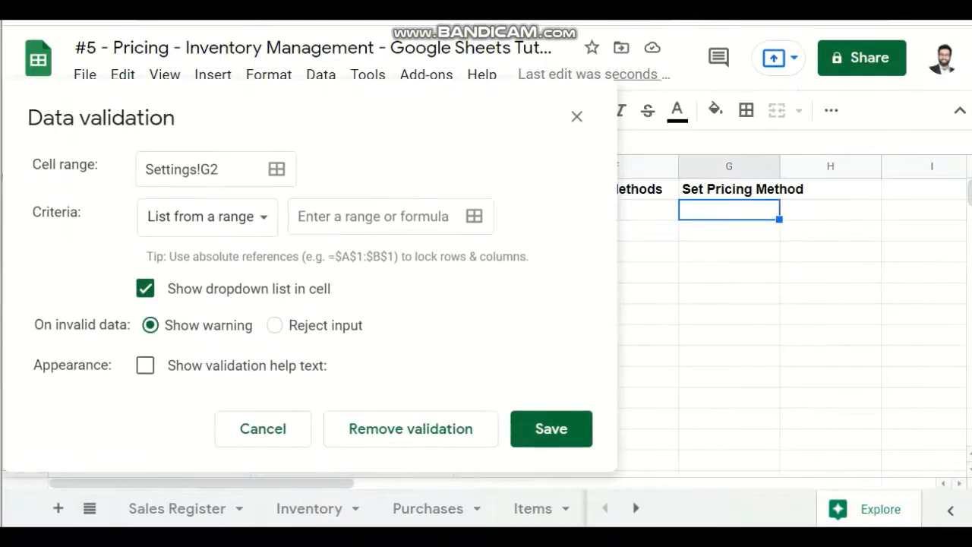
drag(647, 210, 616, 251)
click(473, 216)
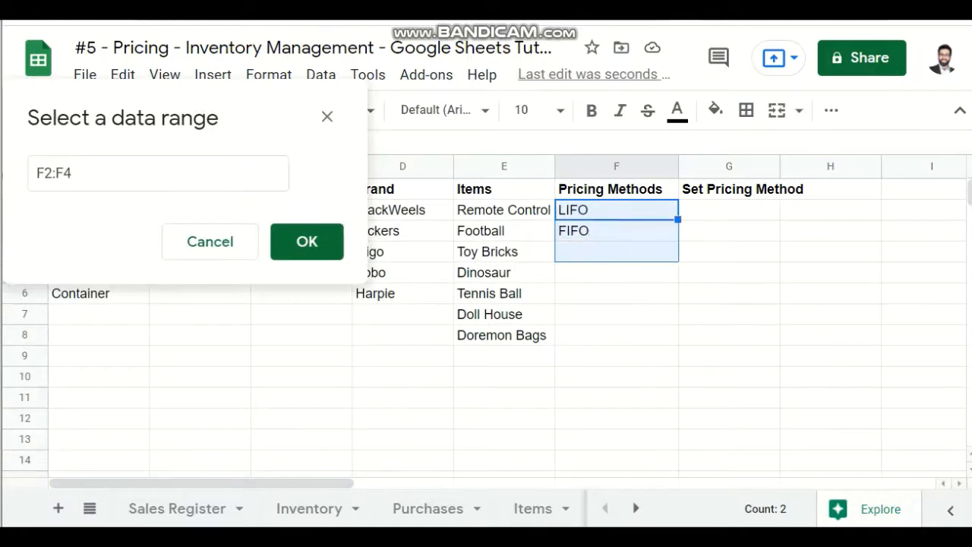
click(307, 242)
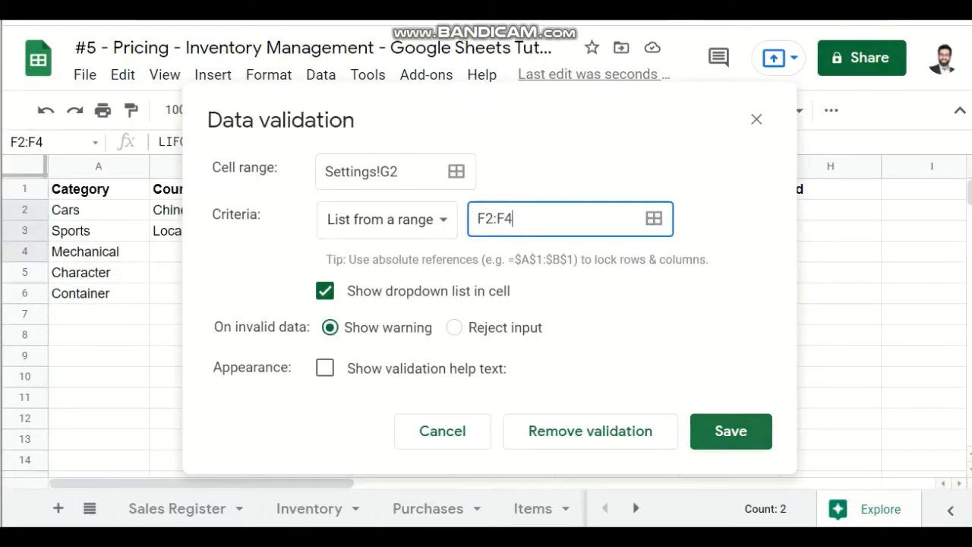
click(730, 431)
click(769, 209)
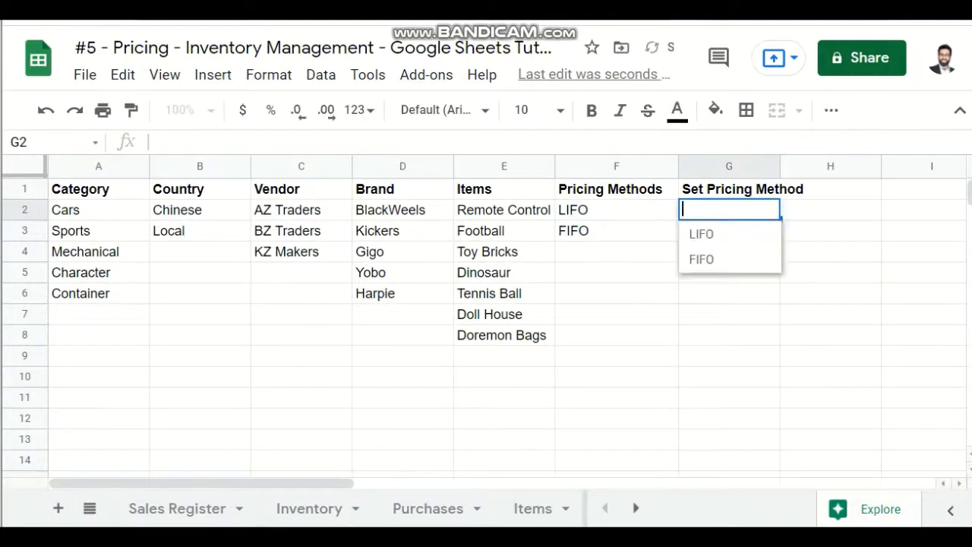
click(728, 233)
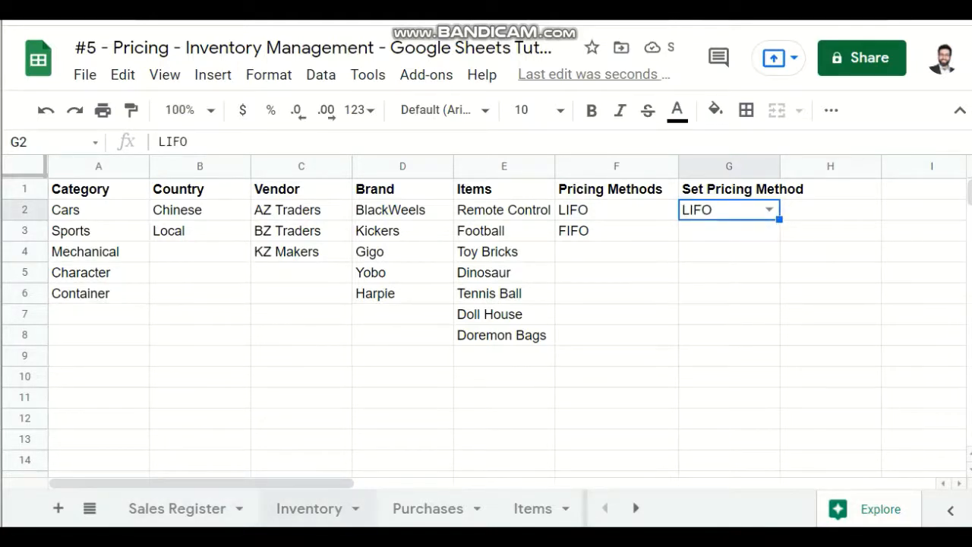
Open a nested IF before the VLOOKUP in the Unit Cost formula in cell I2 of the Inventory sheet
click(309, 508)
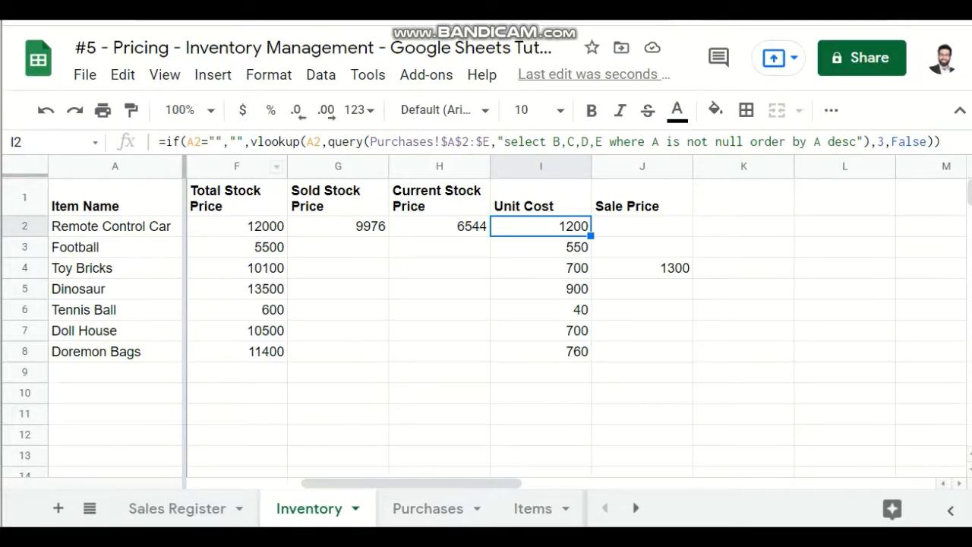
click(250, 141)
text(if)
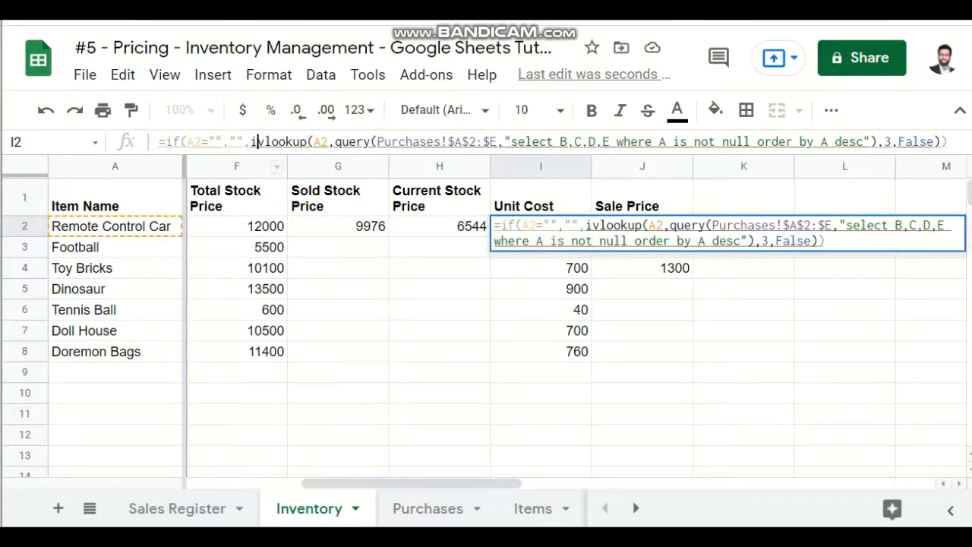
text(()
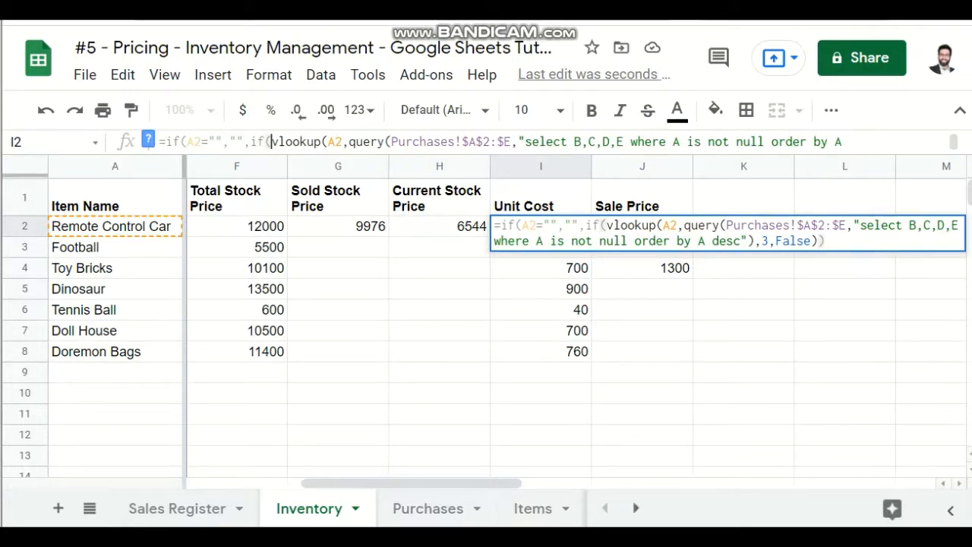
Name cell G2 on the Settings sheet pricing_method
click(636, 507)
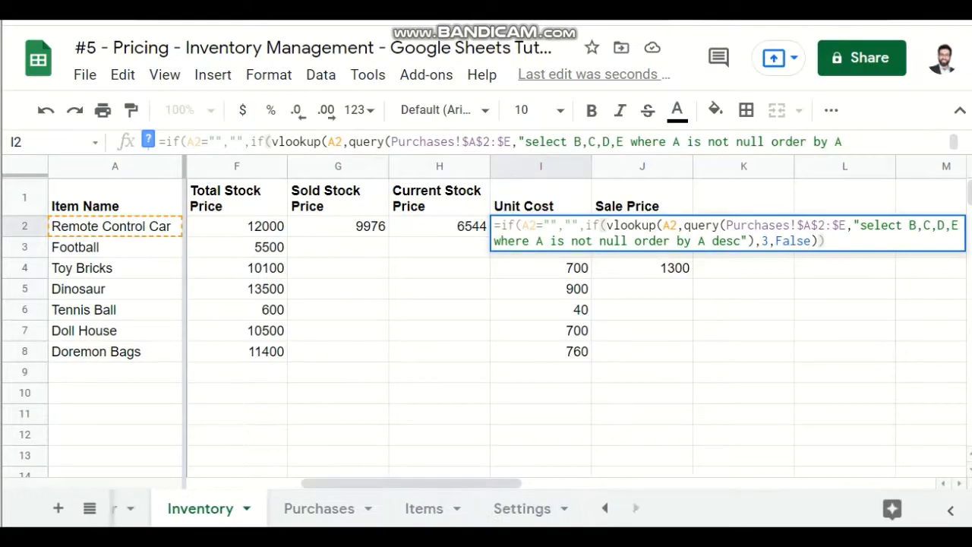
click(521, 508)
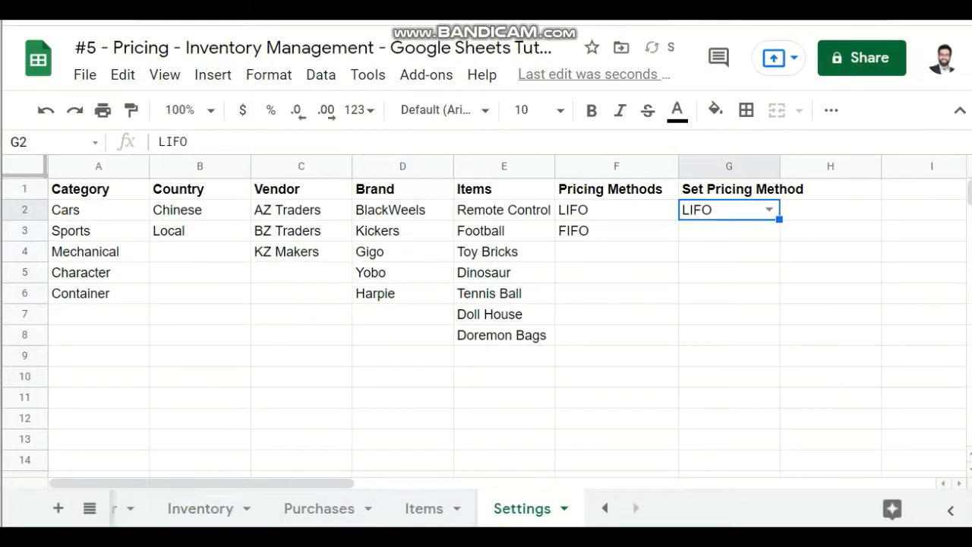
click(45, 142)
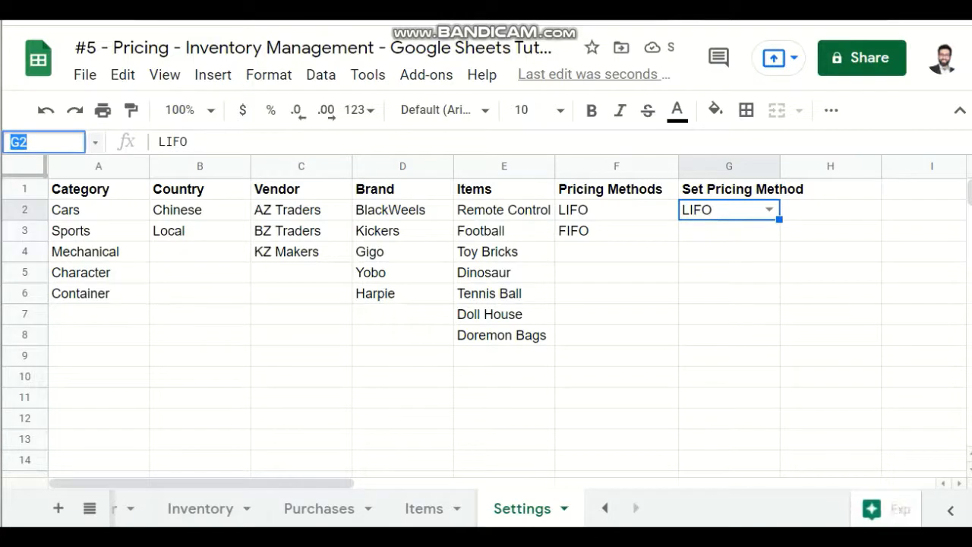
text(pric)
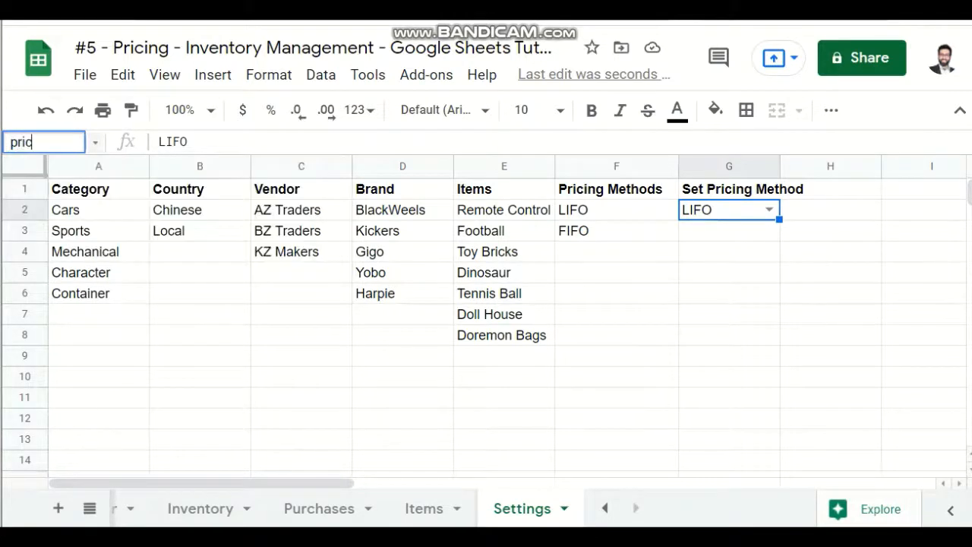
text(ing_method)
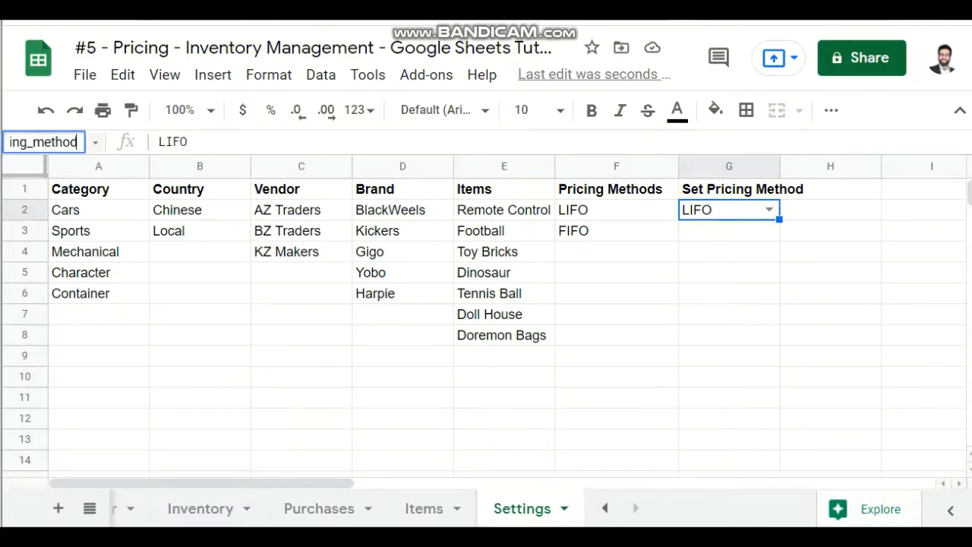
key(Return)
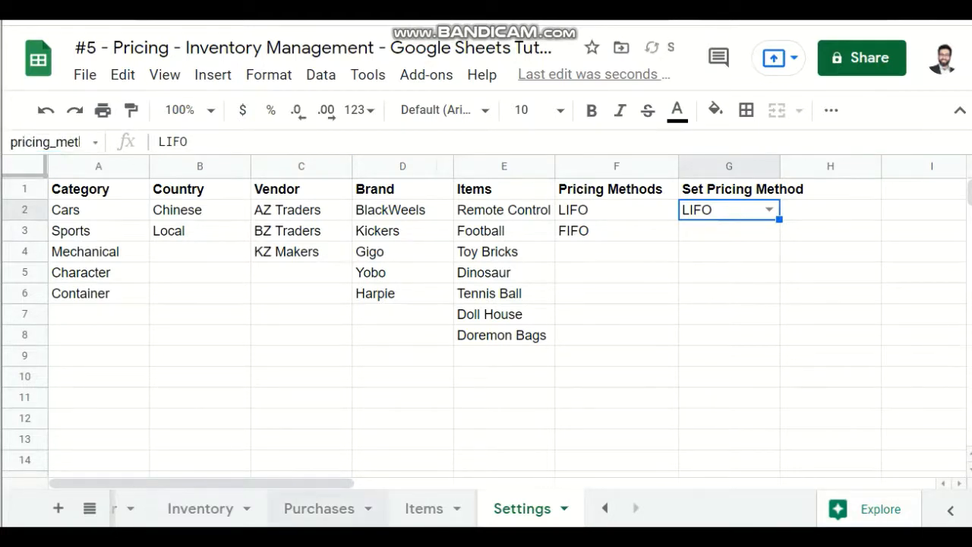
Add the condition pricing_method="LIFO" to the nested IF in Inventory I2, ahead of the VLOOKUP
click(201, 508)
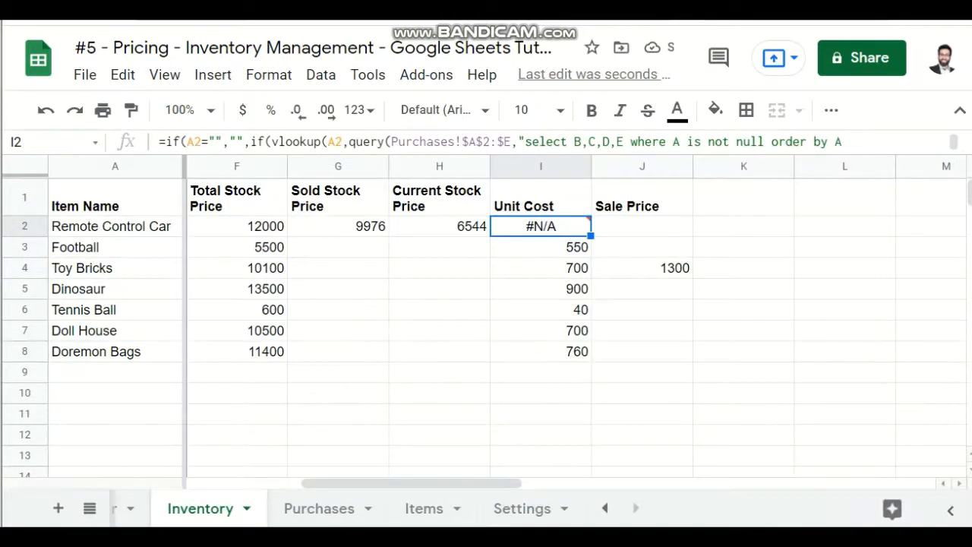
click(271, 143)
text(prc)
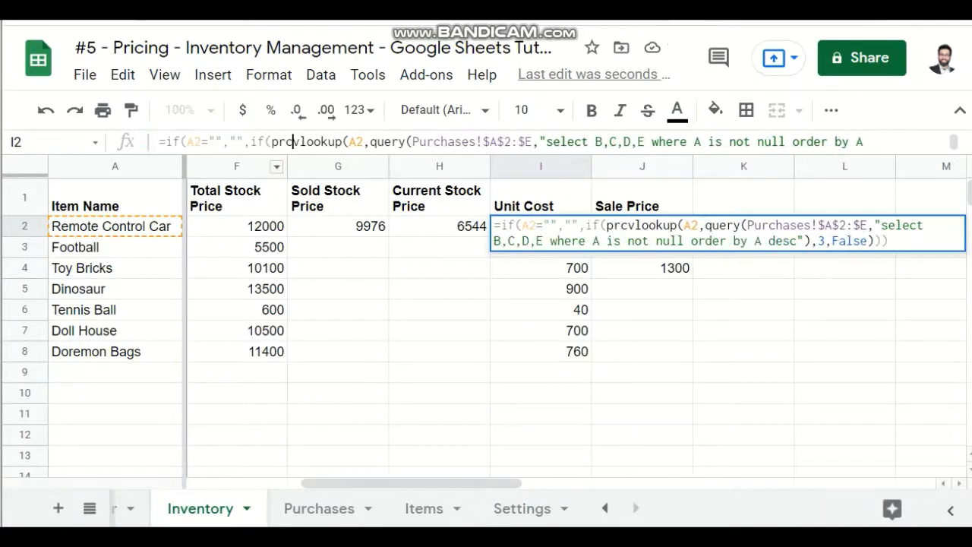
key(BackSpace)
text(icing_metho)
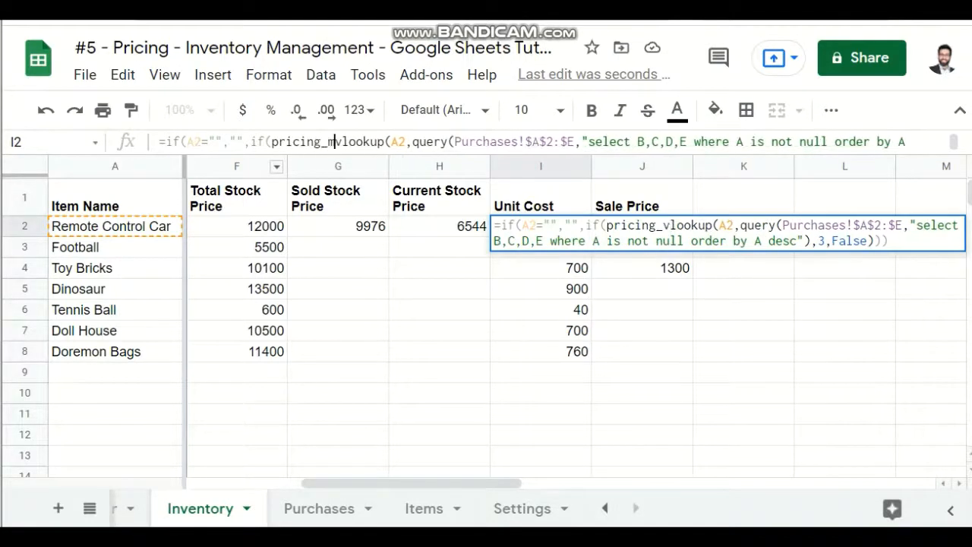
text(d)
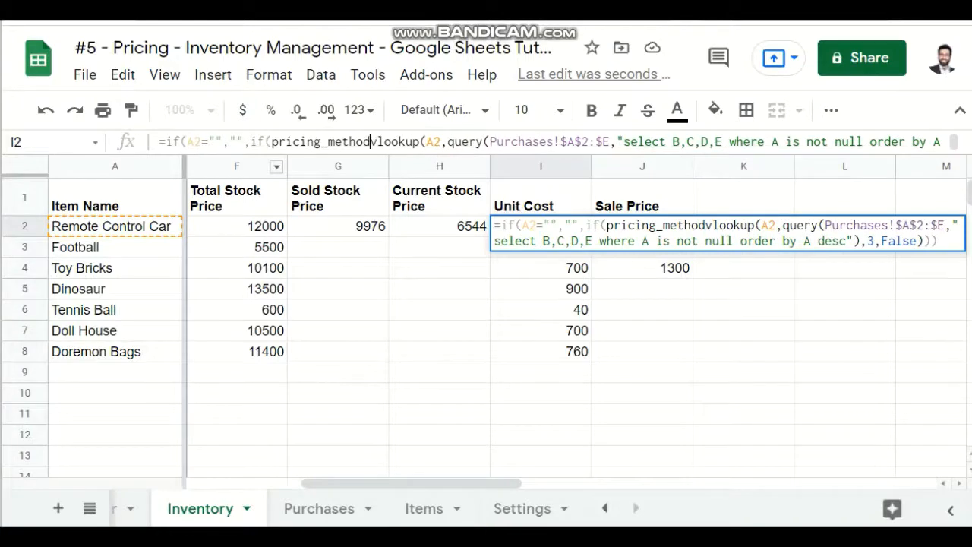
text(="LIFO)
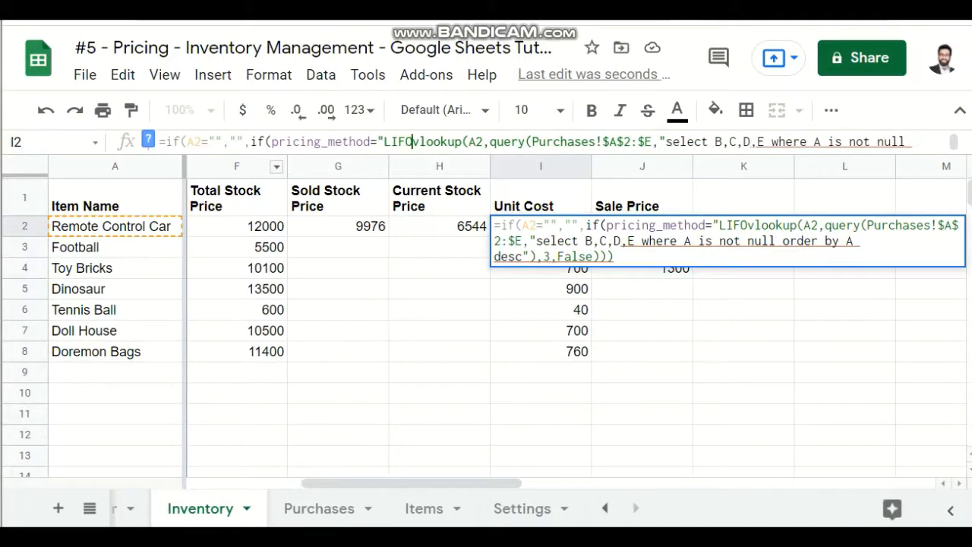
text(",)
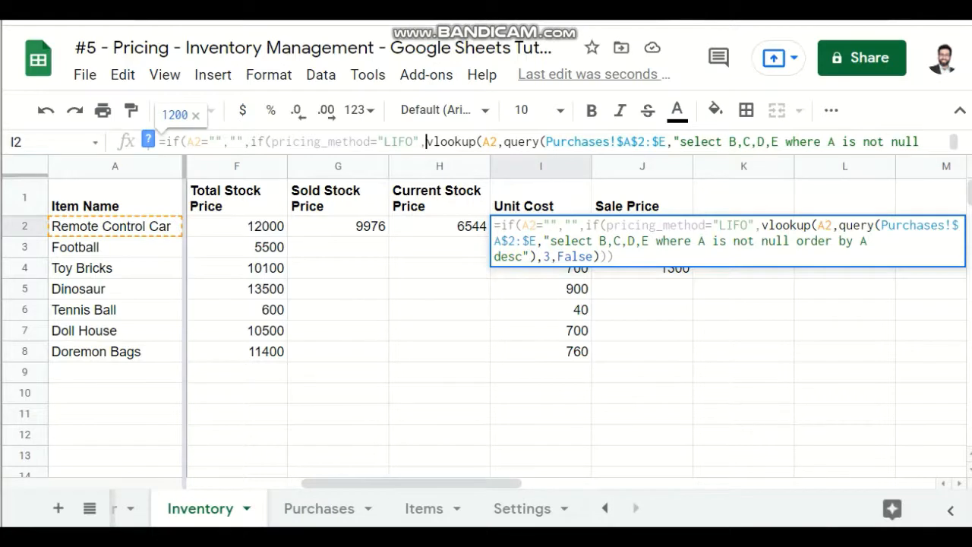
Enlarge the formula editing area and duplicate the whole VLOOKUP expression as the nested IF's value when false
drag(427, 142, 926, 142)
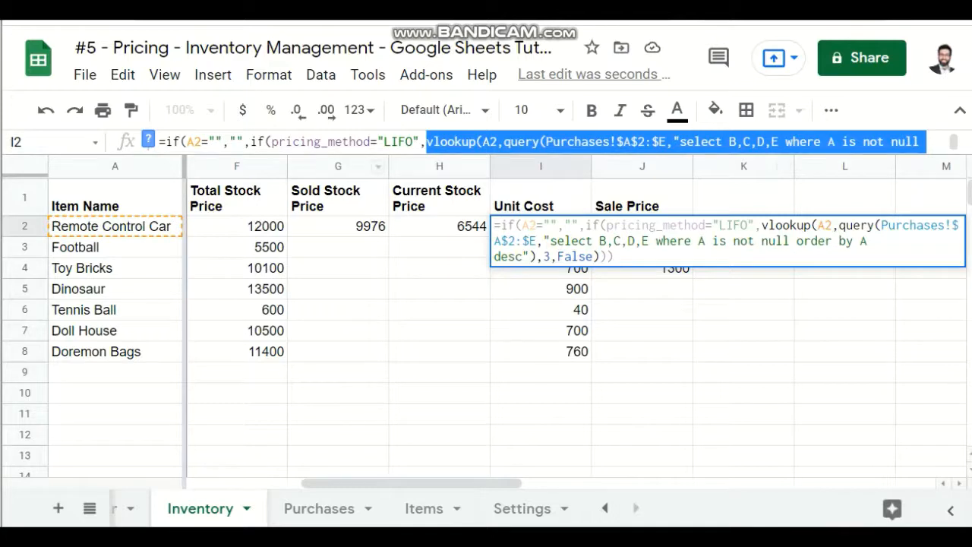
drag(456, 154, 455, 240)
click(357, 165)
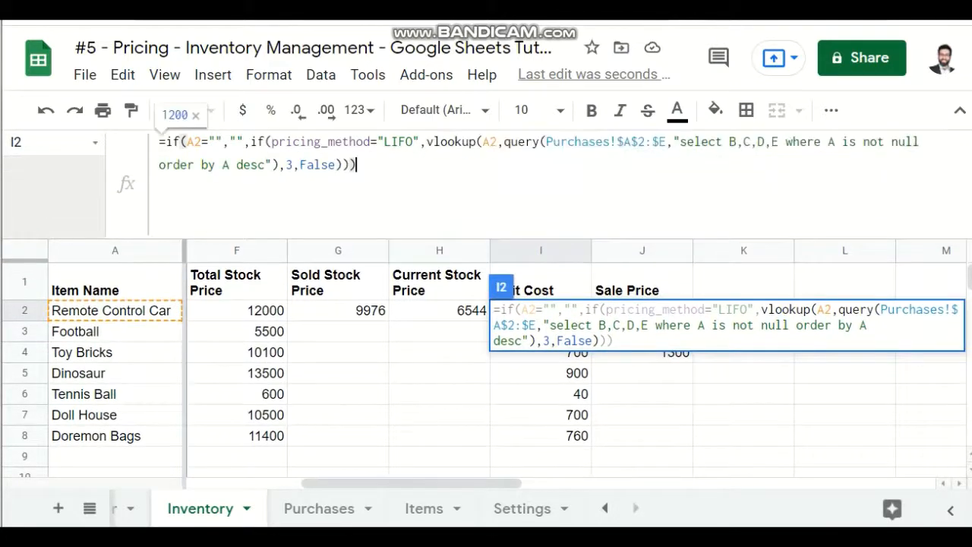
drag(426, 141, 343, 165)
key(ctrl+c)
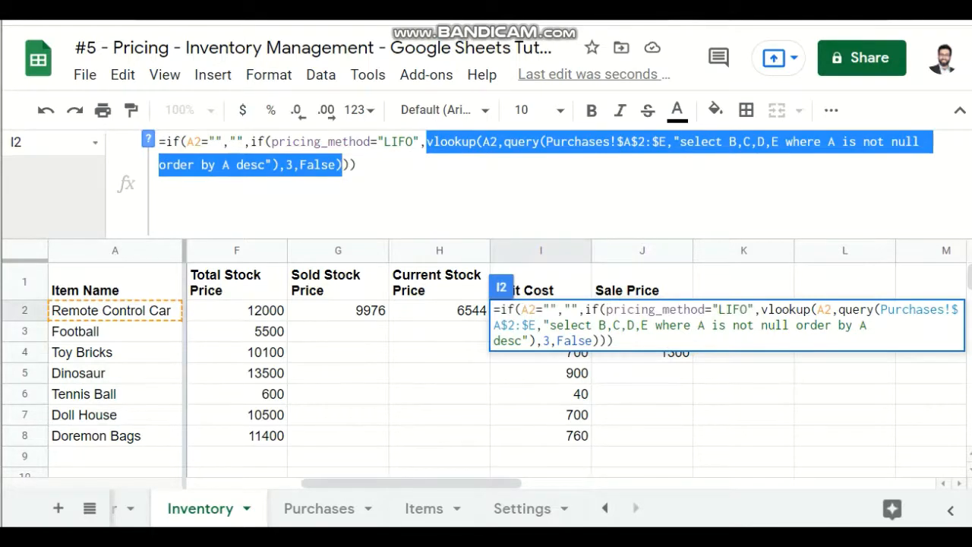
click(337, 165)
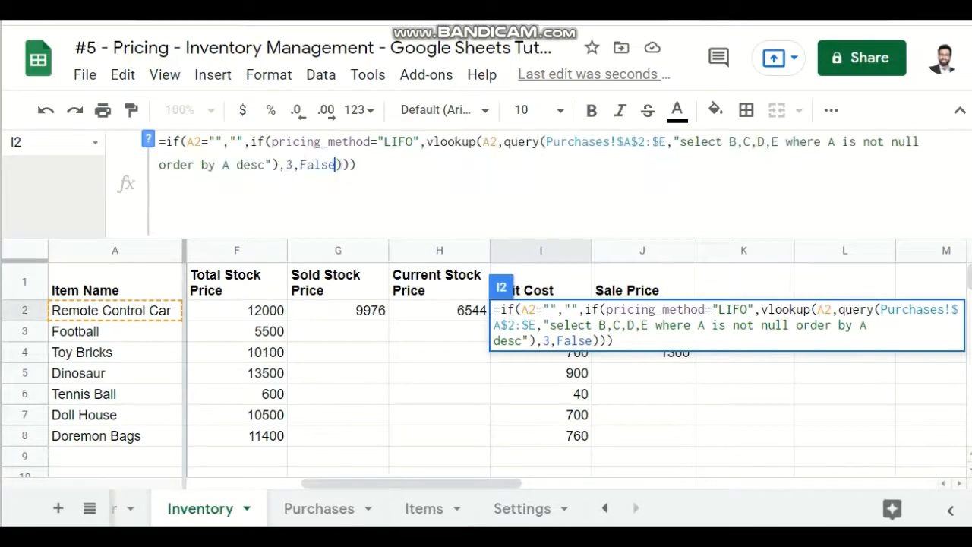
key(Right)
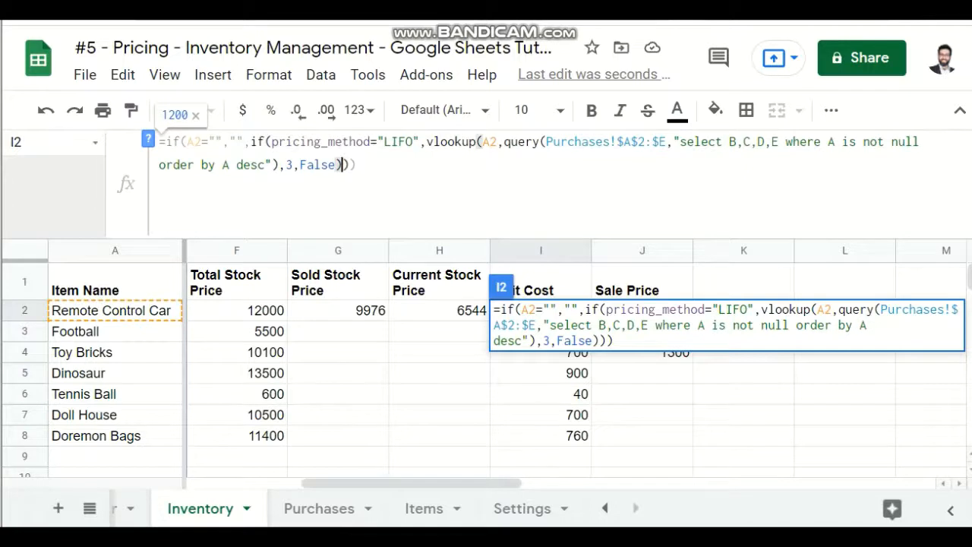
text(,)
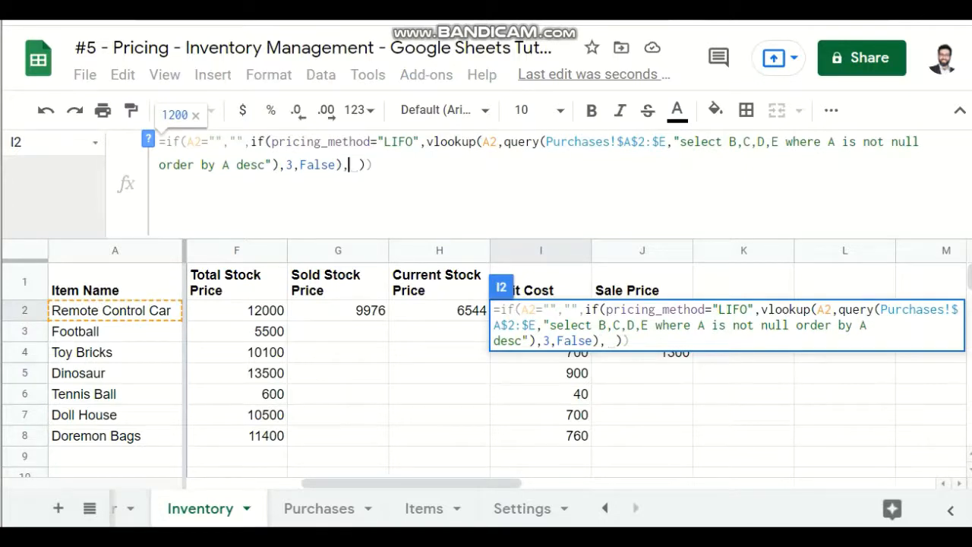
key(ctrl+v)
Change the sort order in the second VLOOKUP's query from desc to asc and commit the I2 formula
drag(188, 188, 159, 187)
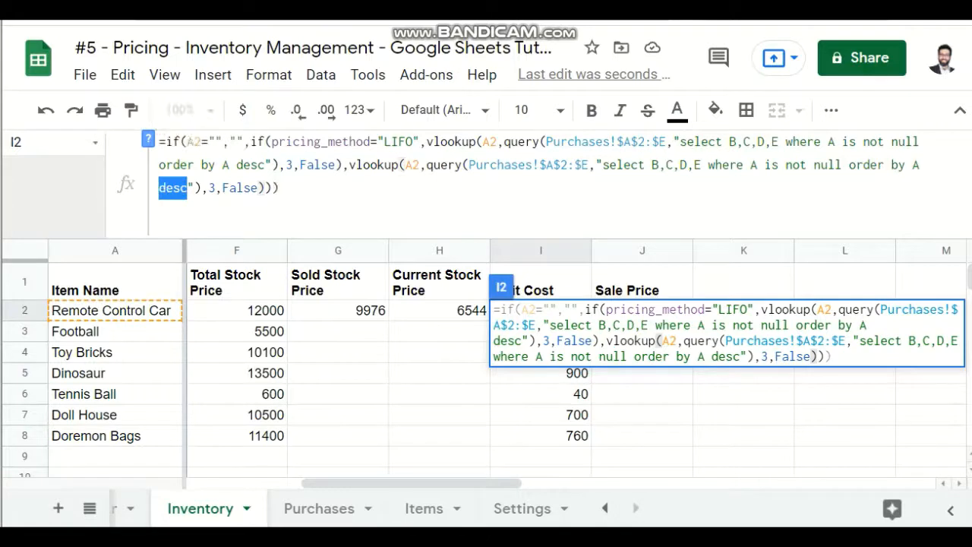
click(236, 187)
text(as)
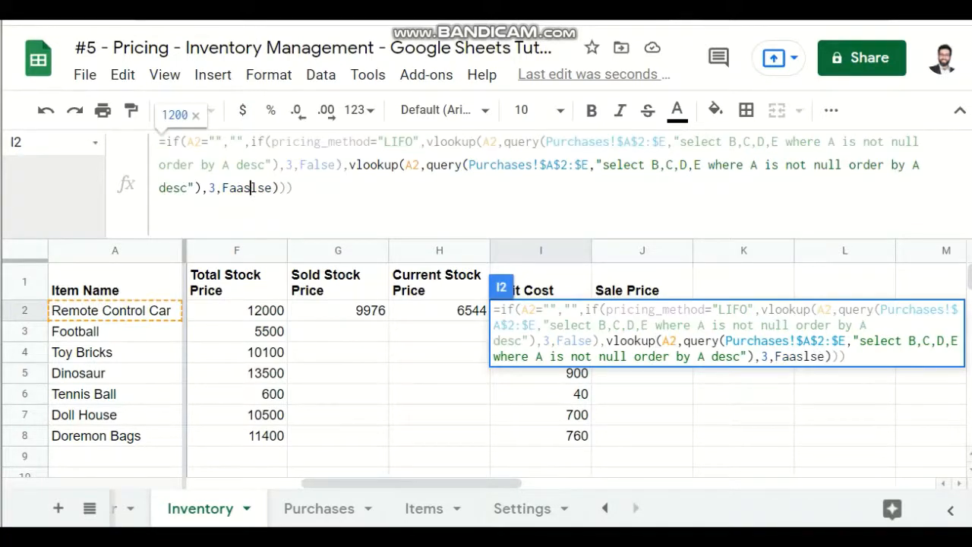
key(BackSpace)
key(BackSpace)
key(Left)
key(Left)
key(Left)
key(Left)
key(Left)
key(Left)
key(Left)
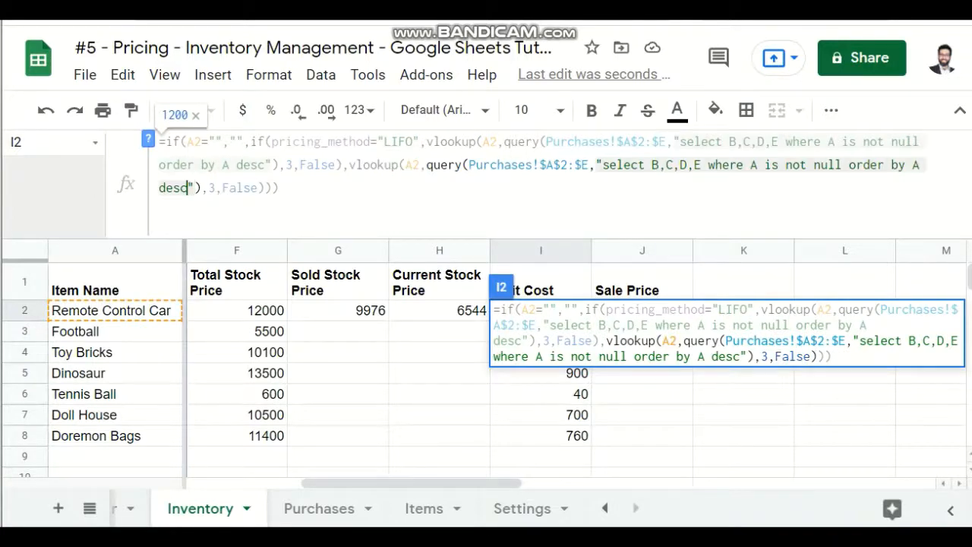
key(Left)
key(Left)
key(BackSpace)
key(BackSpace)
text(a)
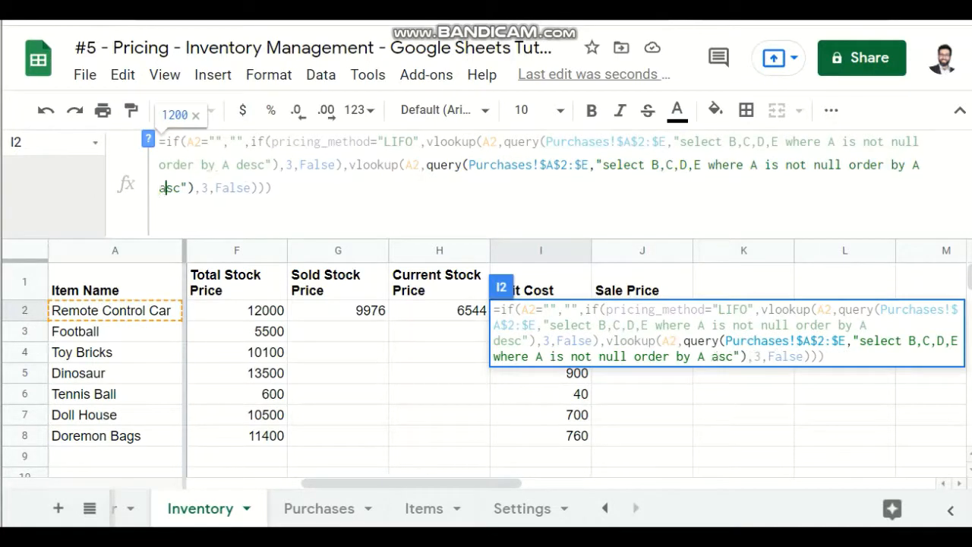
key(Return)
key(Up)
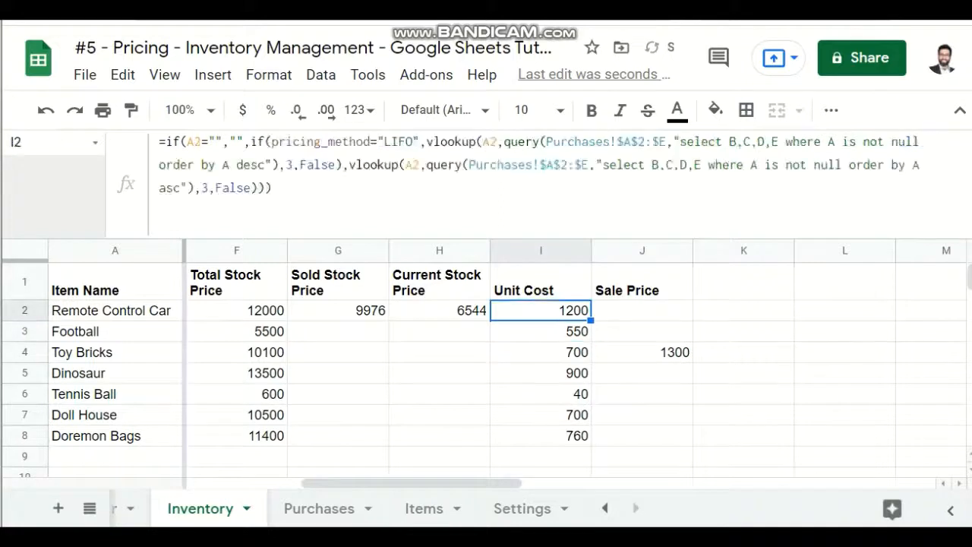
Convert the Unit Cost header in I1 into a formula with the quoted text "Unit Cost" followed by an & operator
key(Up)
key(Return)
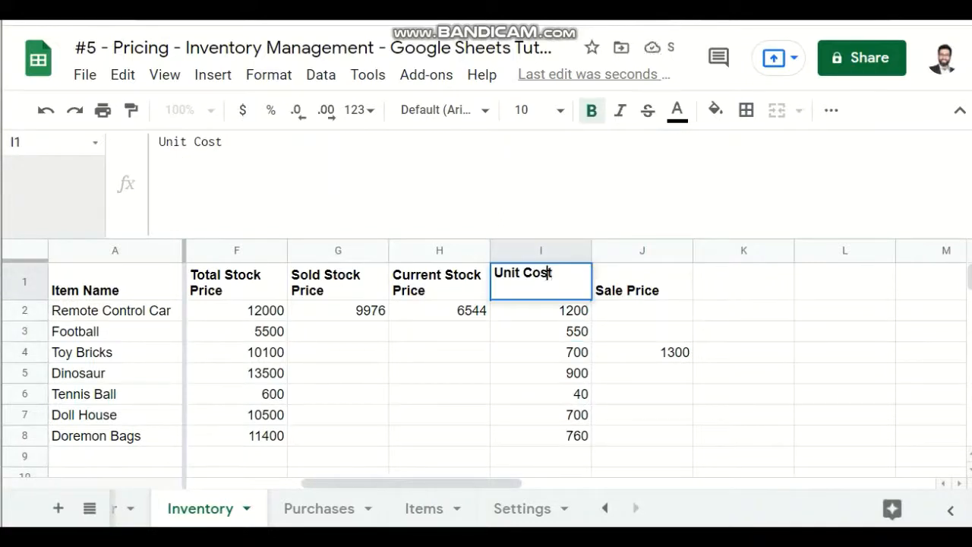
key(Home)
text(=)
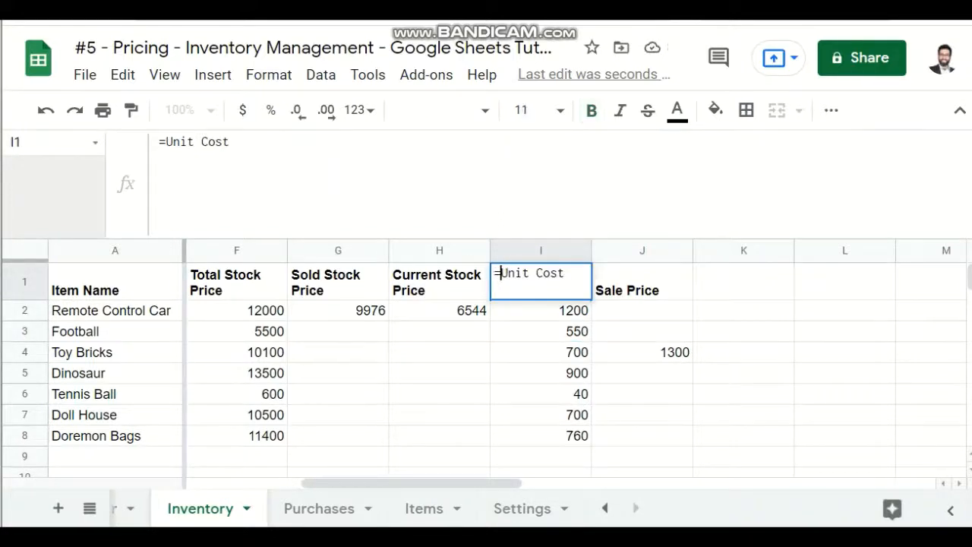
text(")
key(Right)
key(Right)
key(Right)
key(Right)
key(Right)
key(Right)
key(Right)
key(Right)
key(Right)
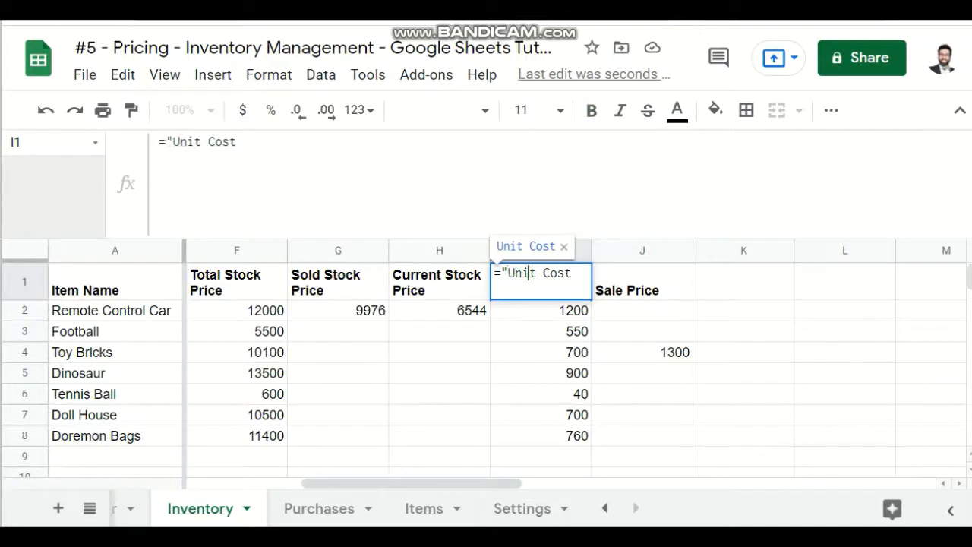
text("&)
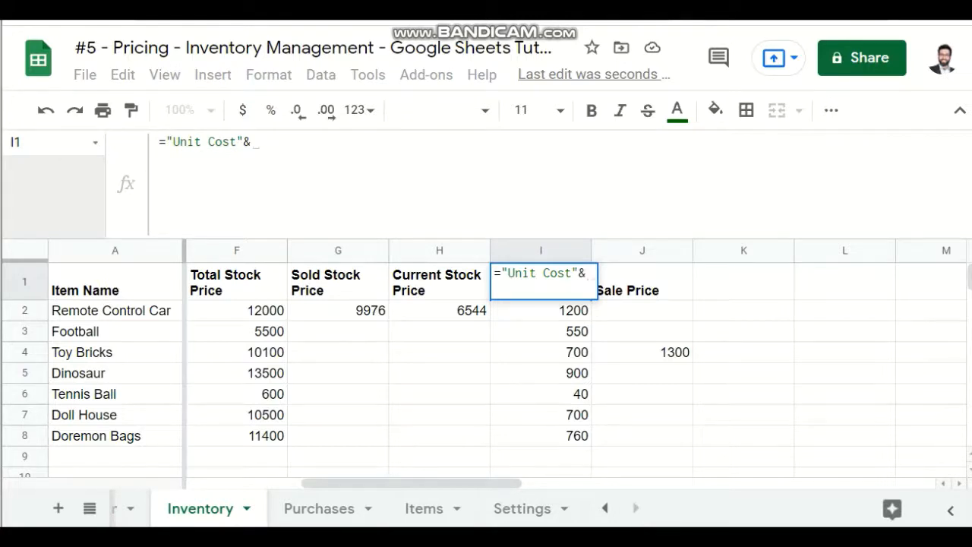
Append the named range pricing_method after the & operator in the I1 header formula
text(p)
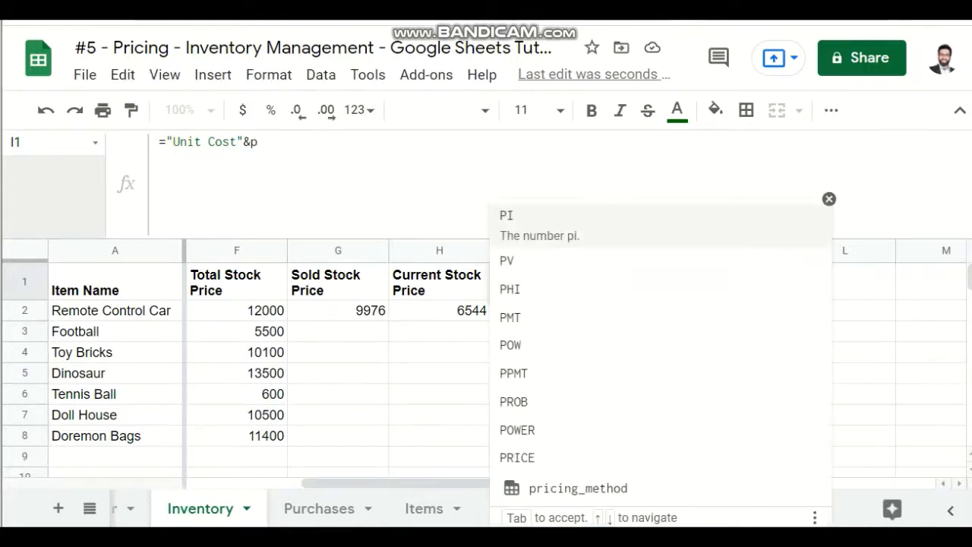
text(ri)
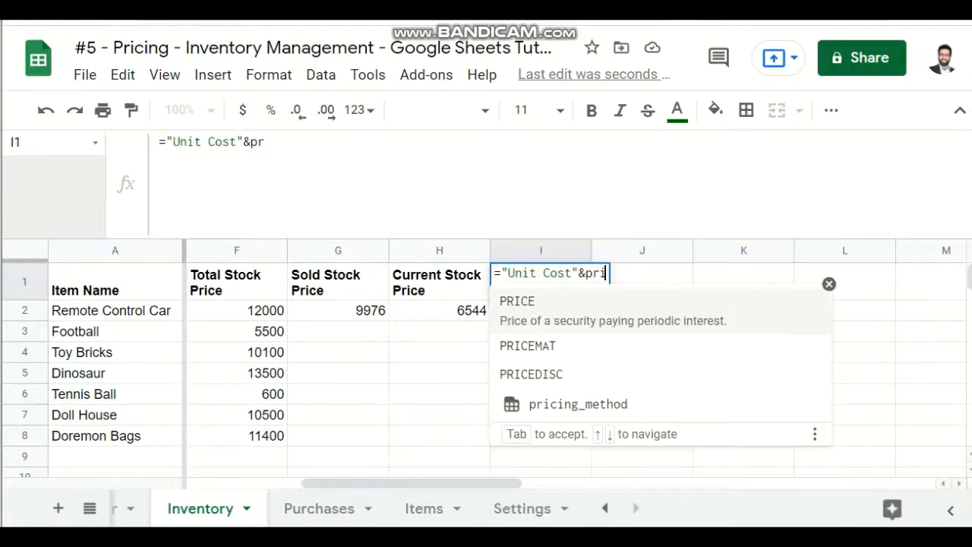
key(Down)
key(Down)
key(Down)
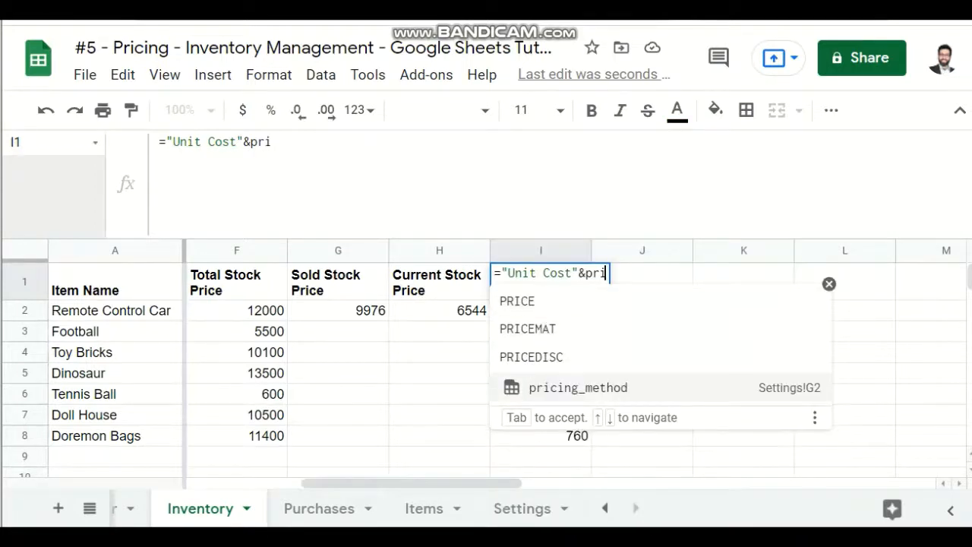
key(Tab)
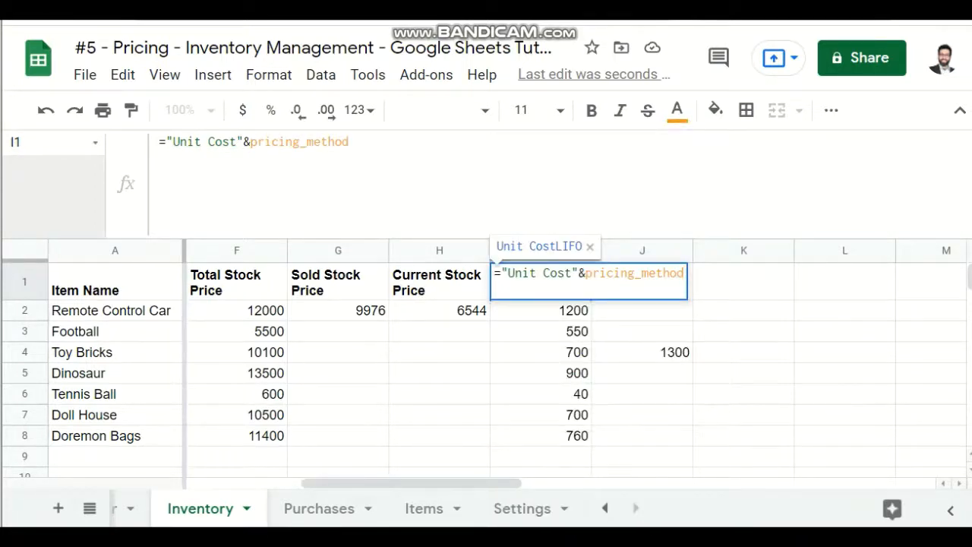
Extend the quoted text in the I1 formula to "Unit Cost - " and commit the formula
click(236, 142)
text(-)
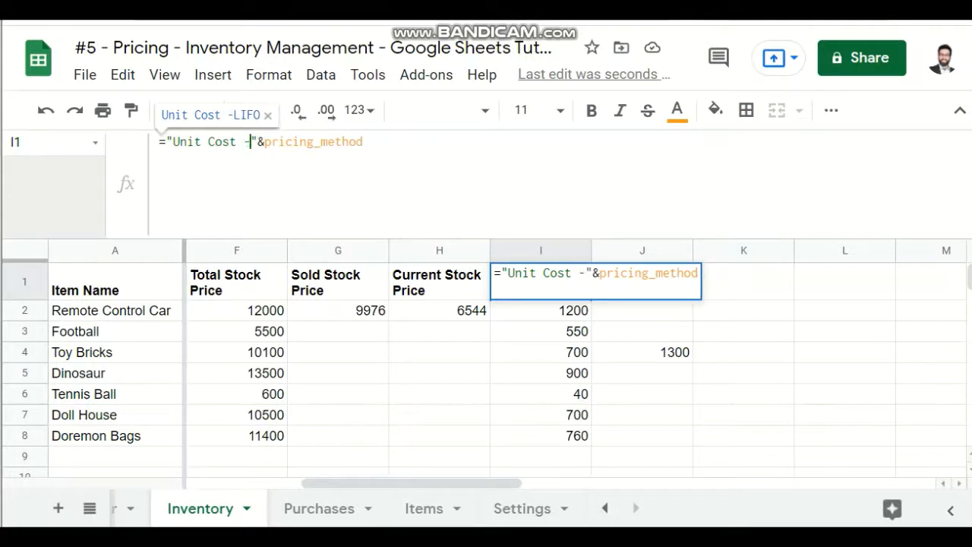
key(Right)
key(Right)
key(Left)
key(Left)
key(Left)
key(Left)
key(Return)
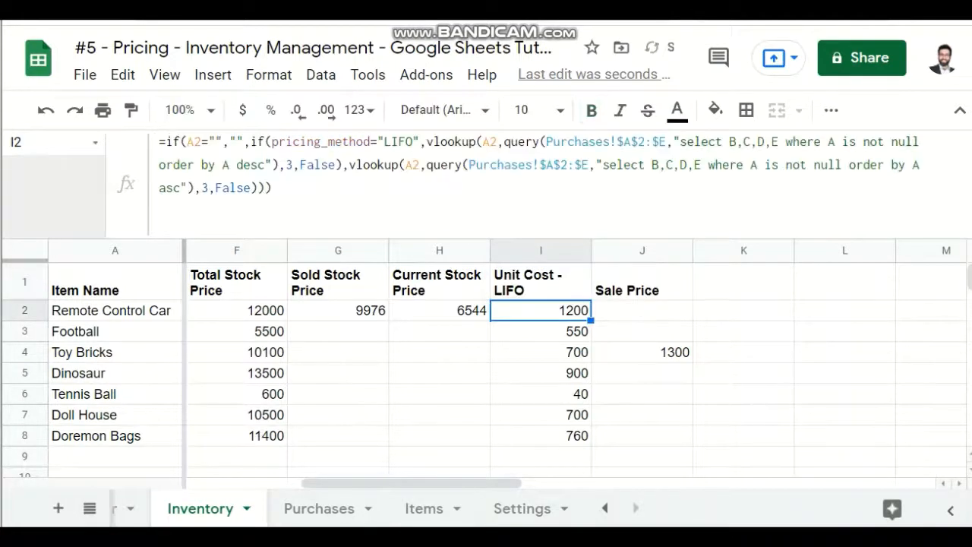
Switch Set Pricing Method in Settings to FIFO and check the Unit Cost header in Inventory
key(Up)
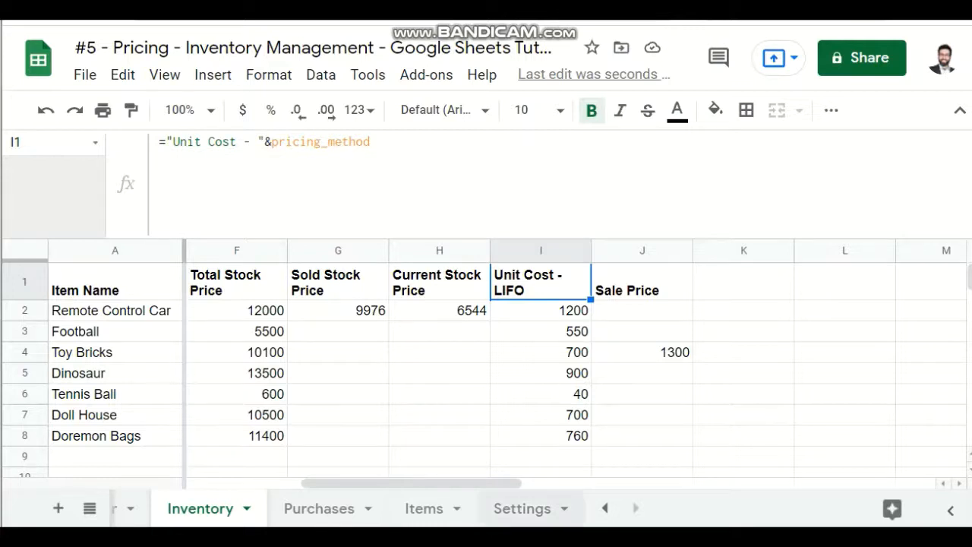
click(522, 508)
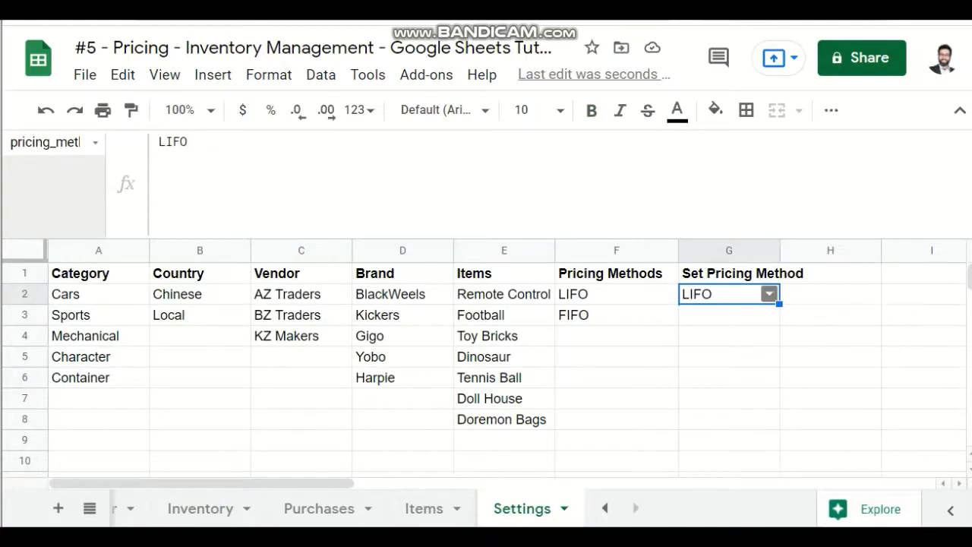
click(769, 294)
click(700, 342)
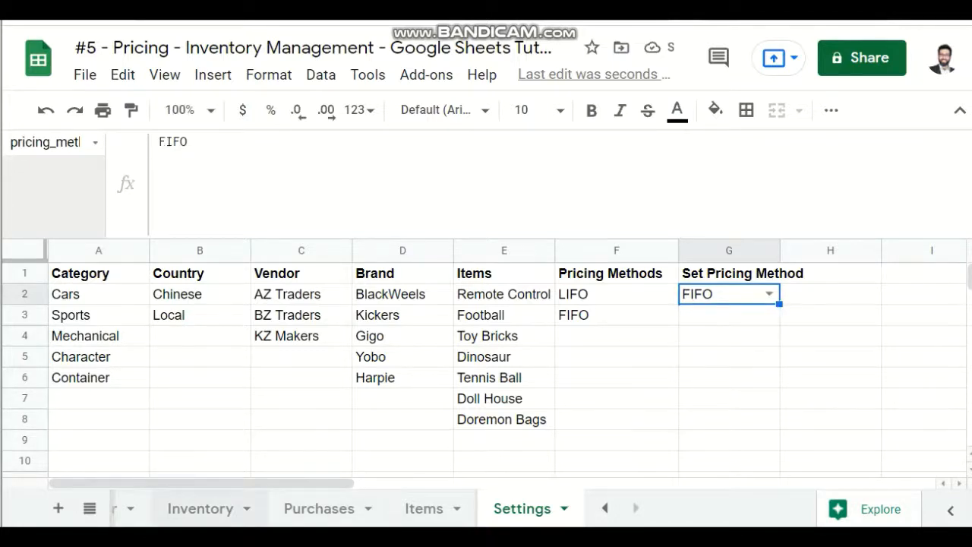
click(201, 508)
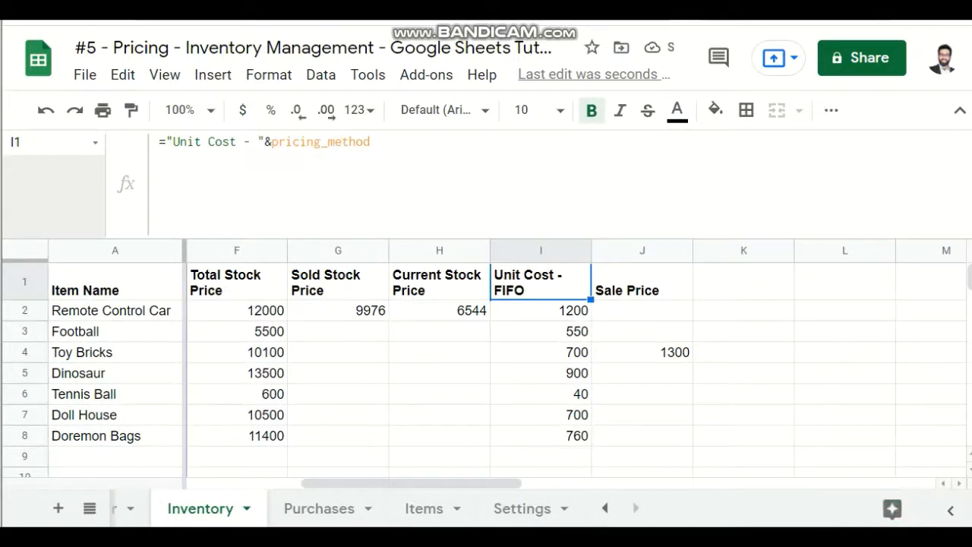
Switch Set Pricing Method in Settings back to LIFO and check the Unit Cost header in Inventory again
click(523, 508)
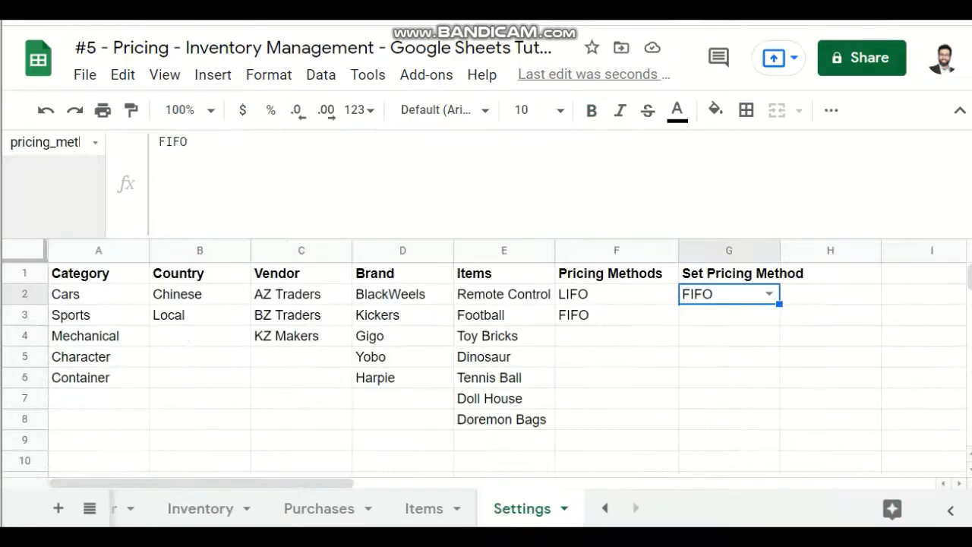
click(769, 294)
click(700, 318)
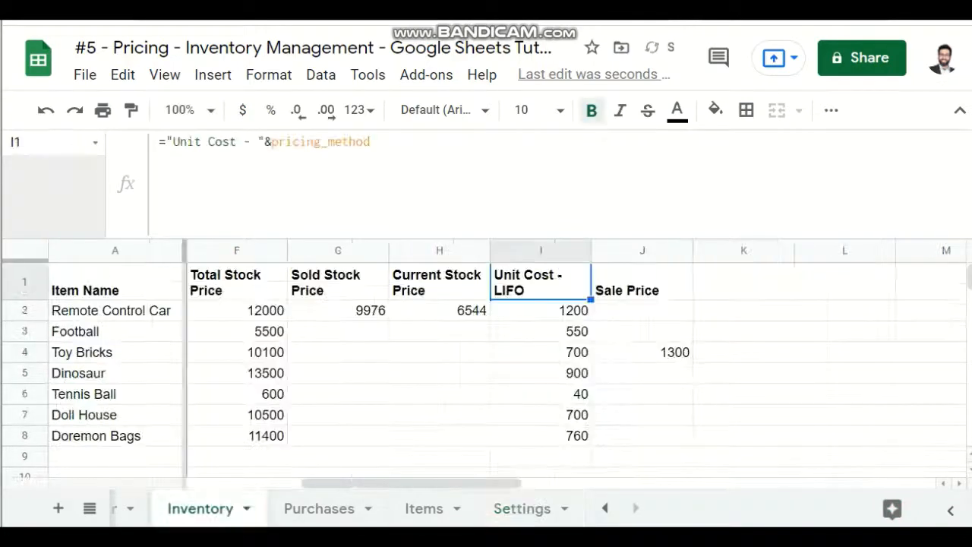
click(200, 508)
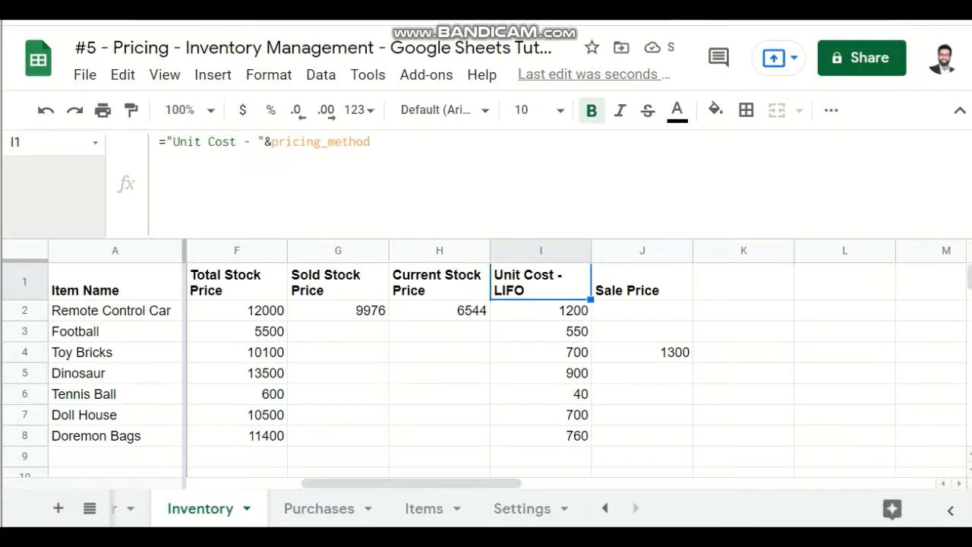
Fill the nested IF formula from Inventory I2 down the Unit Cost column to I8 and check it in the Toy Bricks row
click(541, 352)
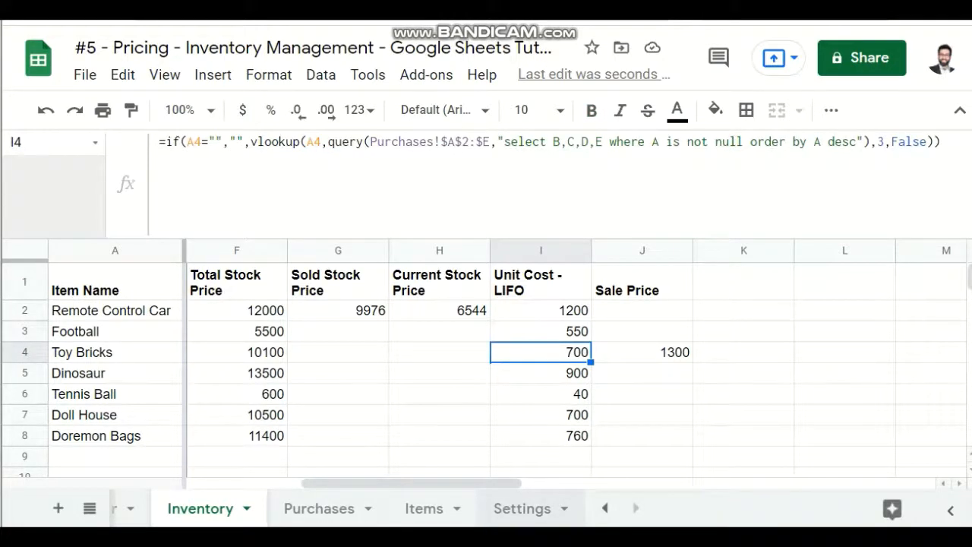
click(522, 508)
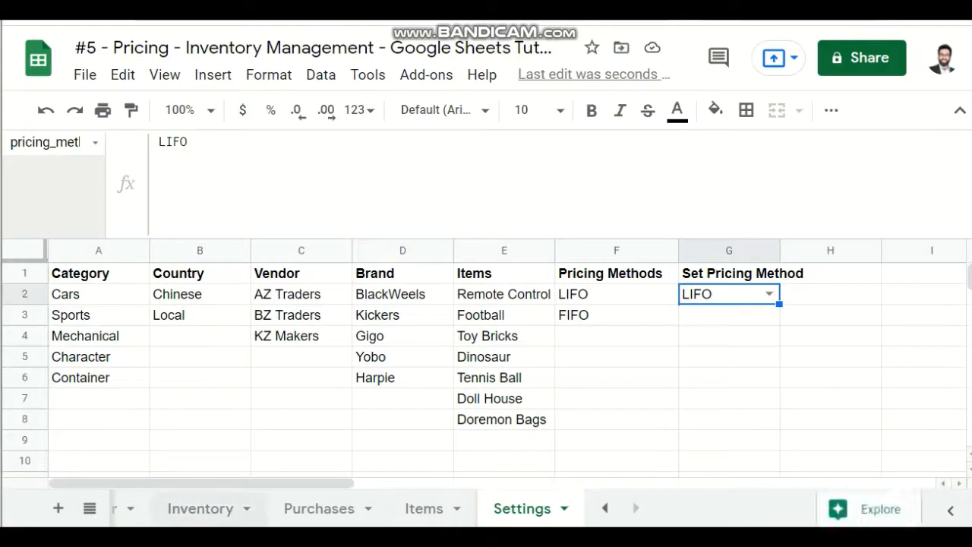
click(201, 508)
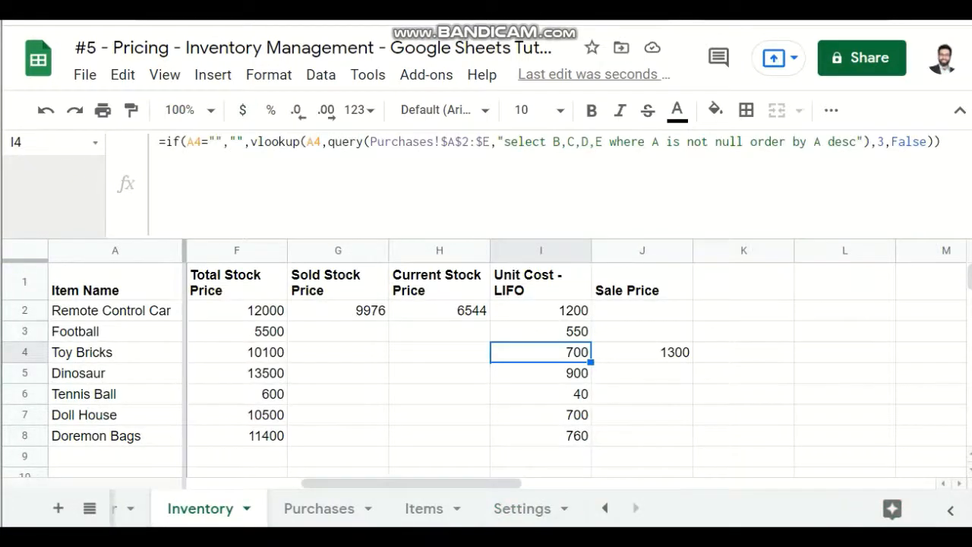
click(540, 311)
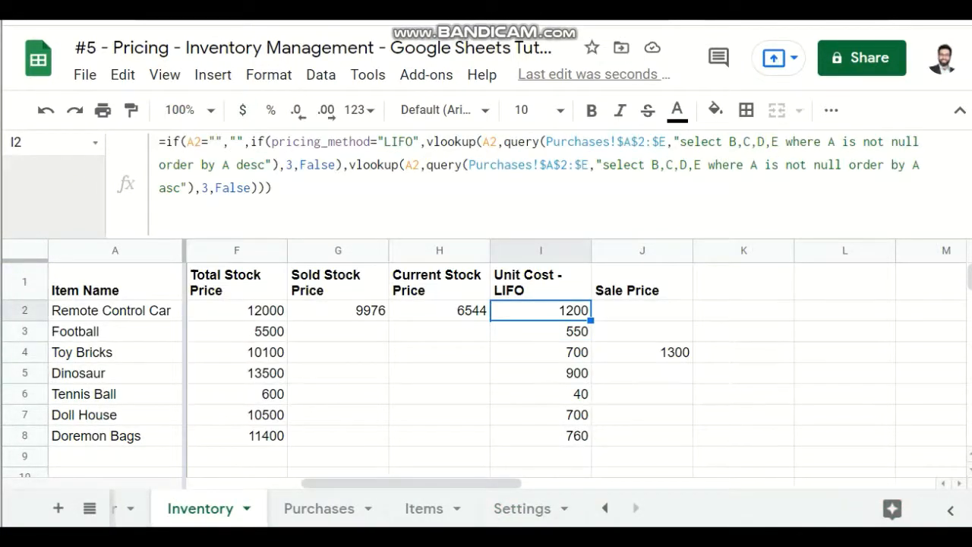
drag(591, 321, 577, 436)
click(541, 352)
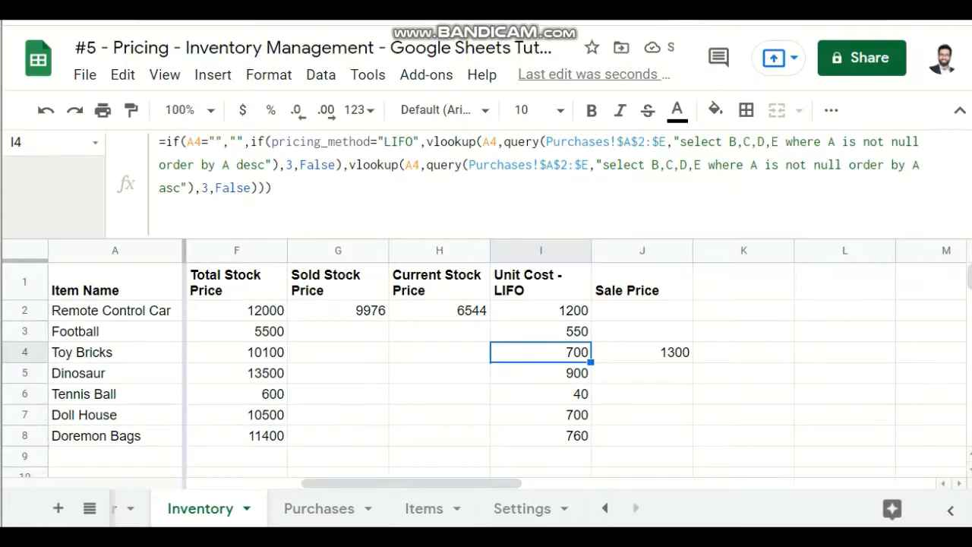
Set the pricing method in Settings G2 to FIFO and check the Toy Bricks unit cost in Inventory
click(522, 507)
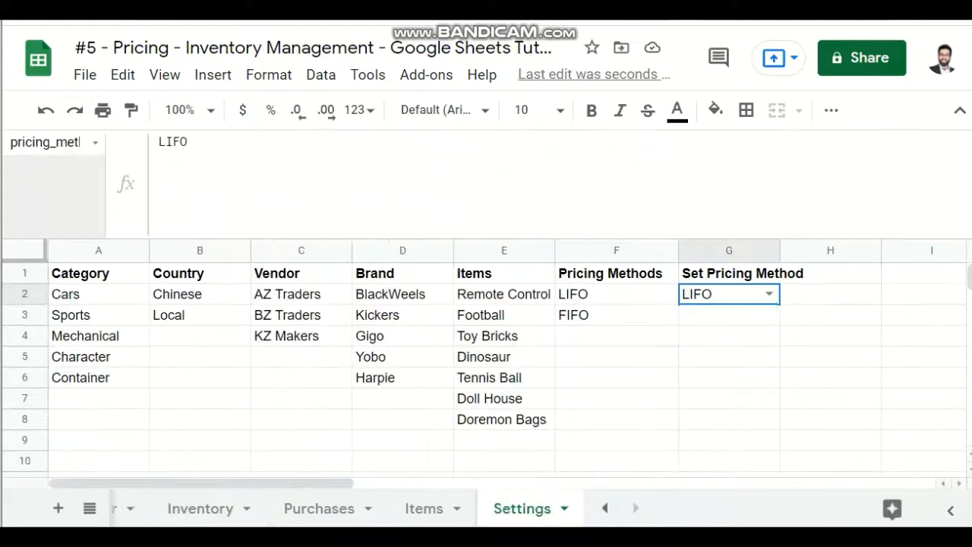
click(773, 294)
click(700, 344)
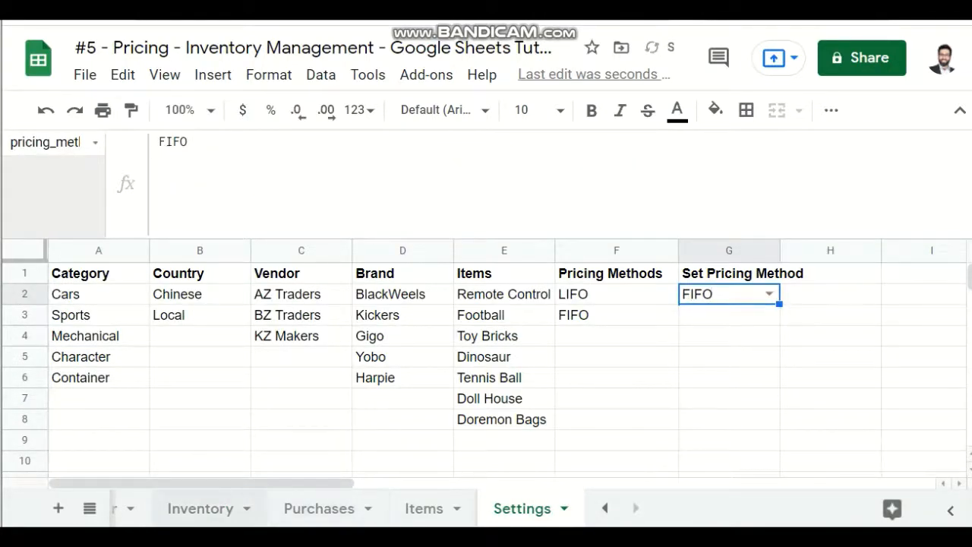
click(200, 508)
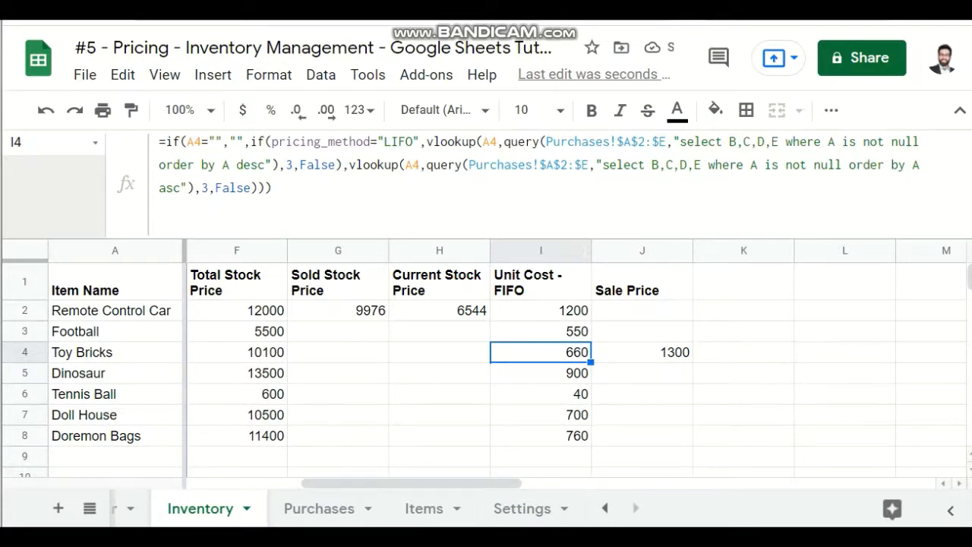
Shrink the formula editing area and enter sale prices of 1500 for Remote Control Car and 870 for Football
drag(540, 240, 540, 155)
key(Right)
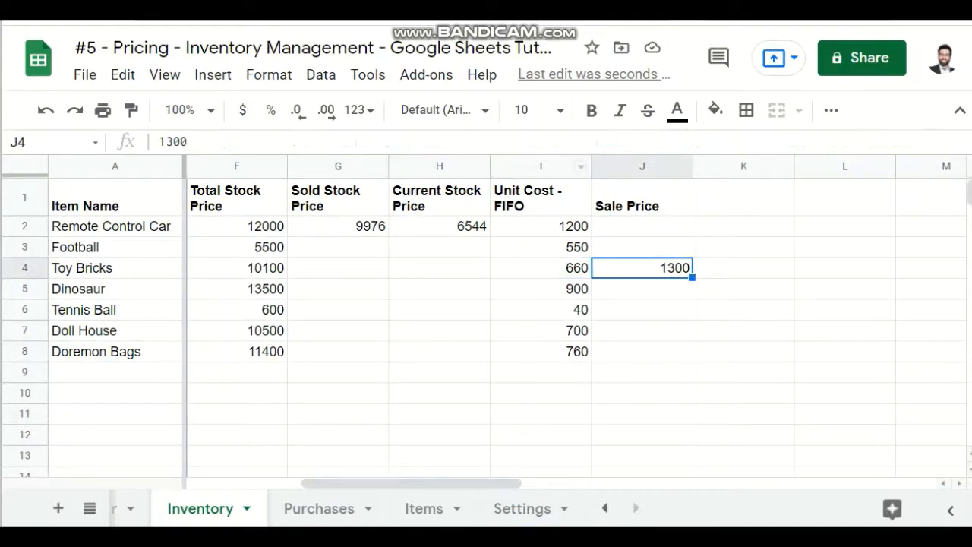
click(541, 331)
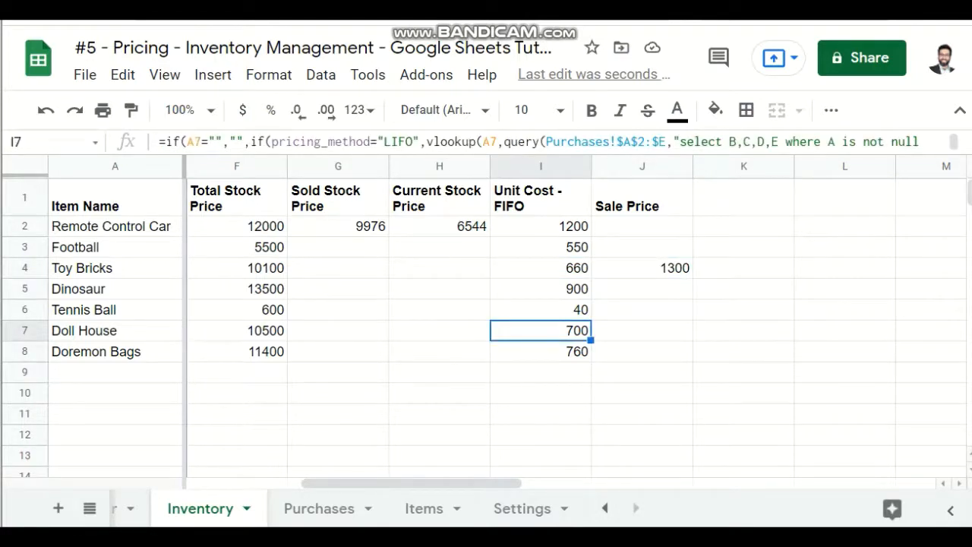
click(642, 246)
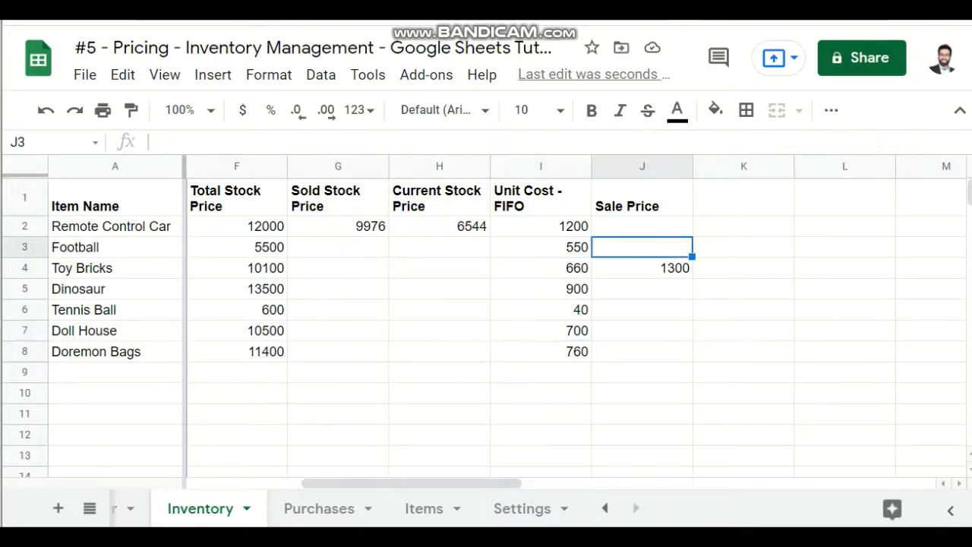
key(Up)
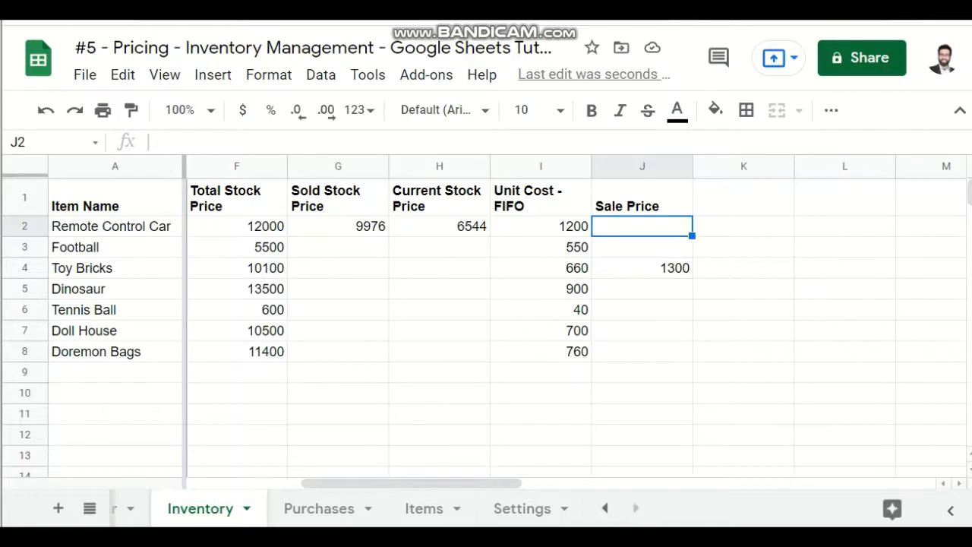
text(1500)
key(Return)
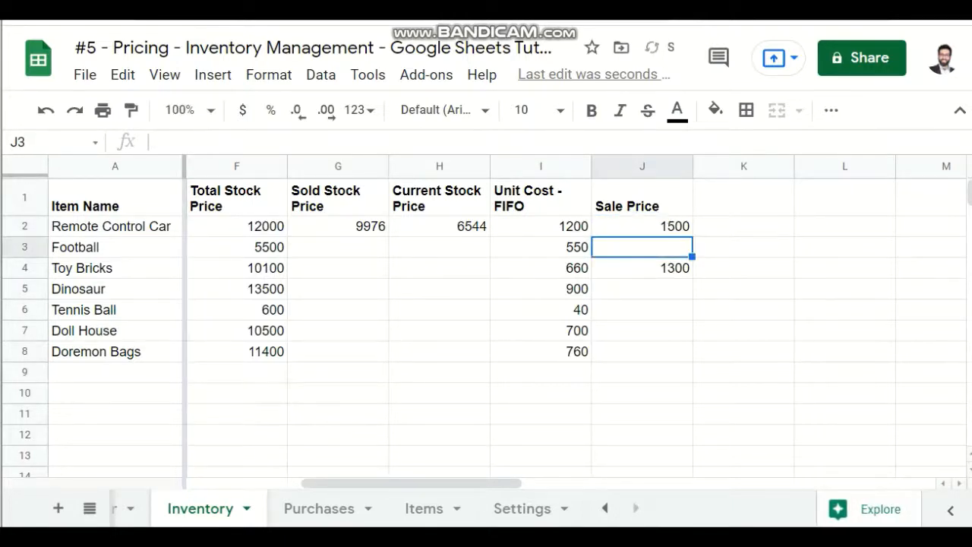
text(870)
key(Return)
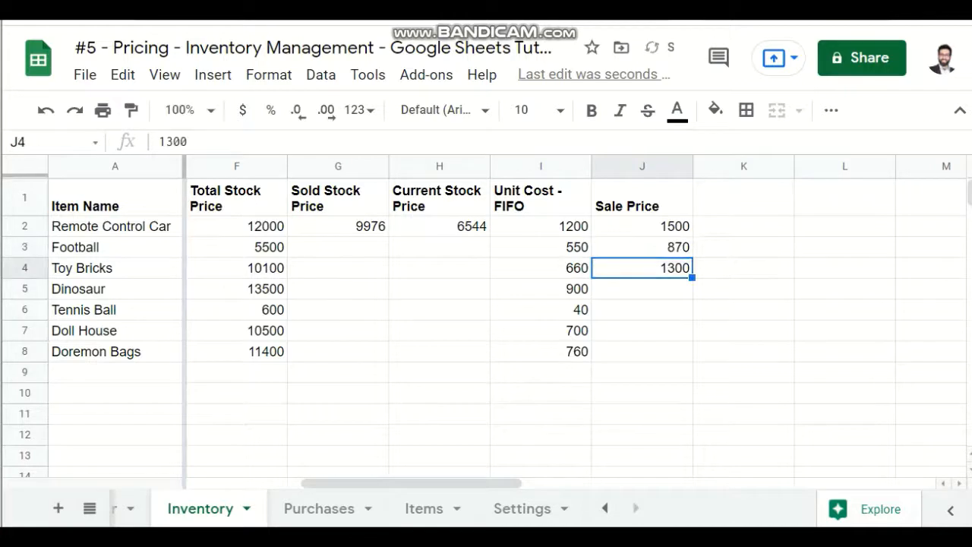
Enter sale prices of 1200 for Dinosaur and 90 for Tennis Ball, leaving the Toy Bricks price as is
key(Return)
text(1200)
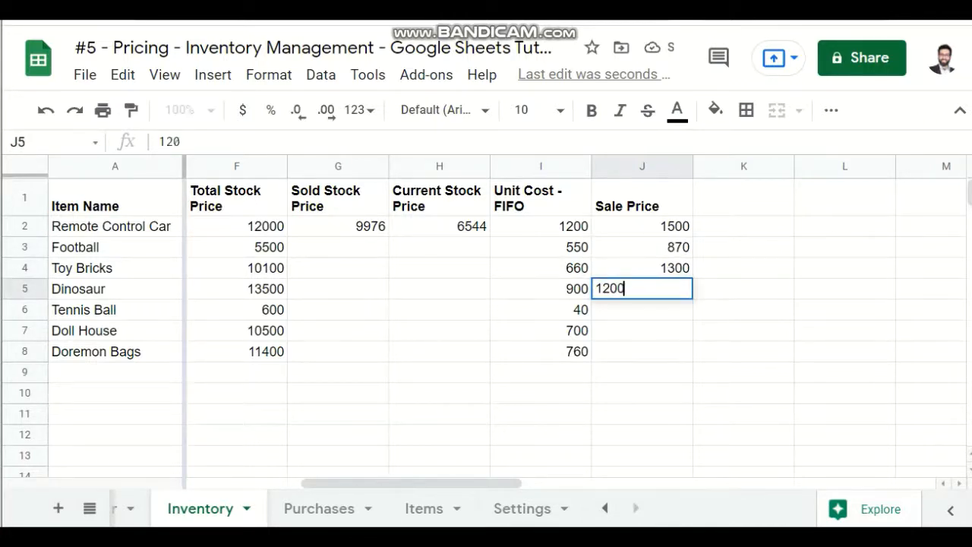
key(Return)
key(Return)
key(Up)
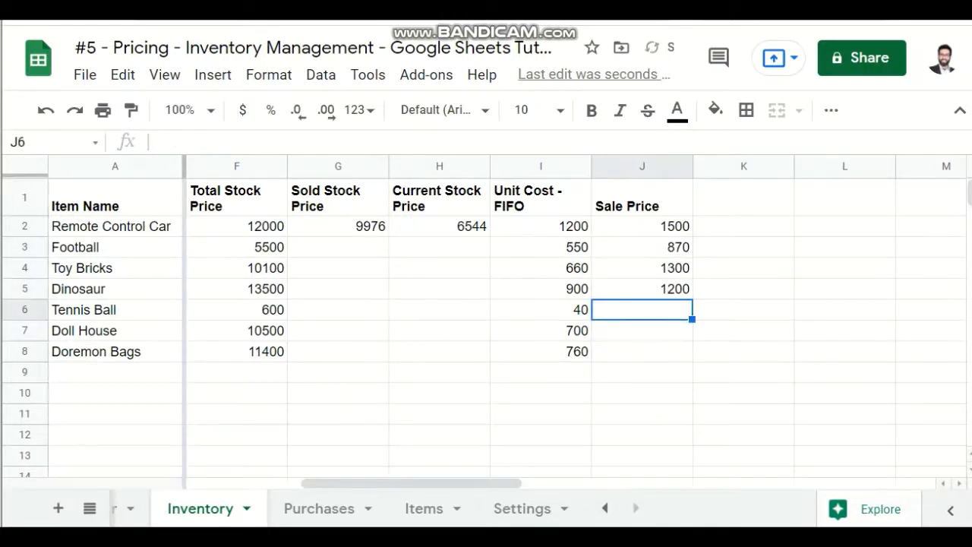
text(90)
key(Return)
key(Return)
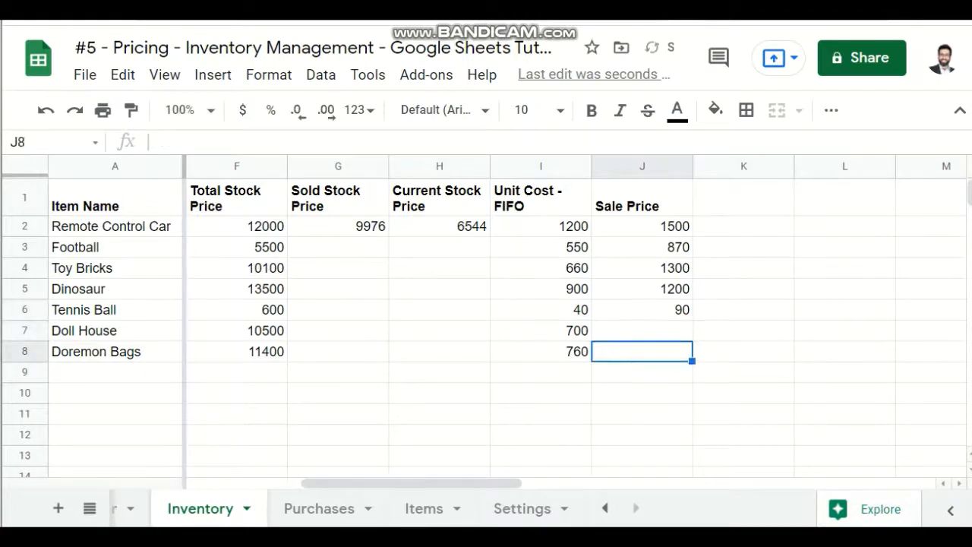
Enter sale prices of 900 for Doll House and 980 for Doremon Bags
key(Up)
text(900)
key(Return)
text(900)
key(Return)
key(Up)
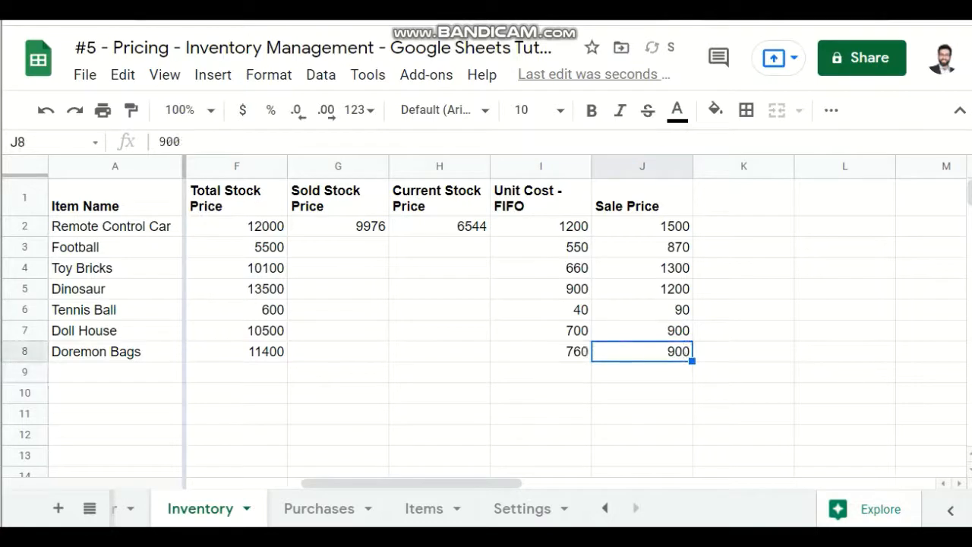
text(980)
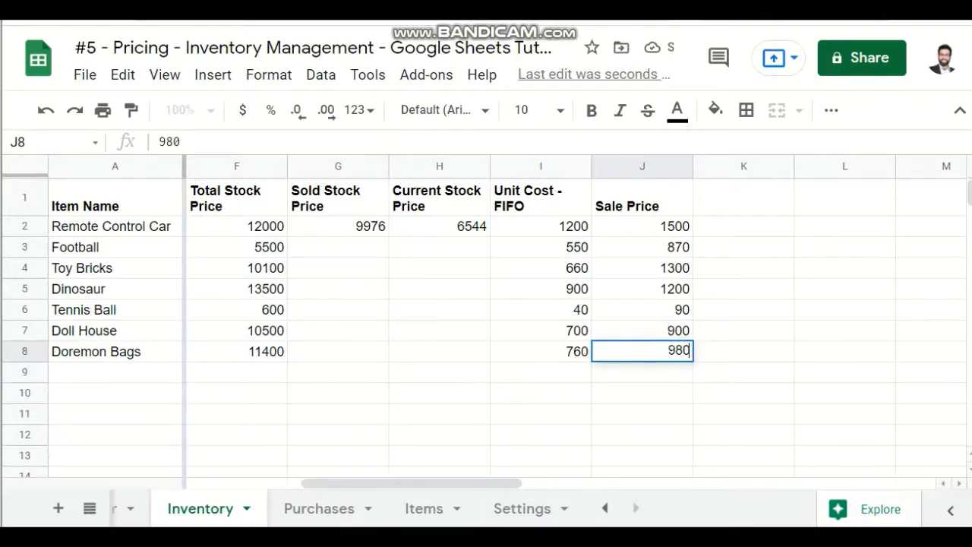
key(Return)
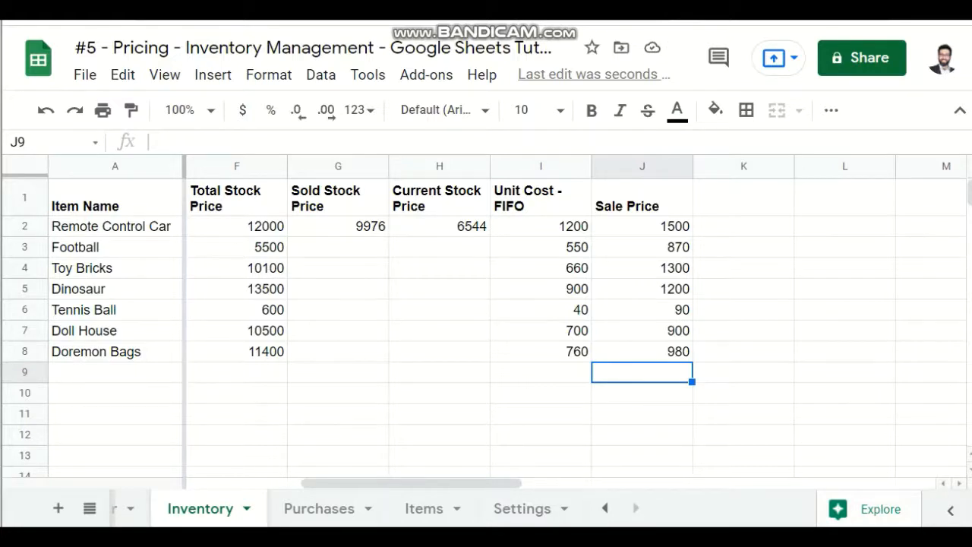
Give the Unit Cost header cell I1 a light gray fill color
click(540, 198)
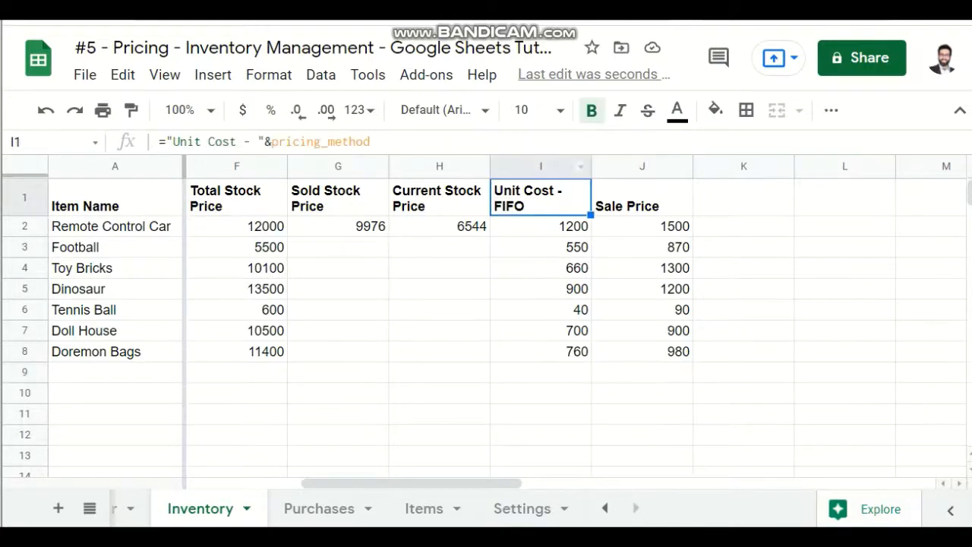
click(715, 110)
click(899, 281)
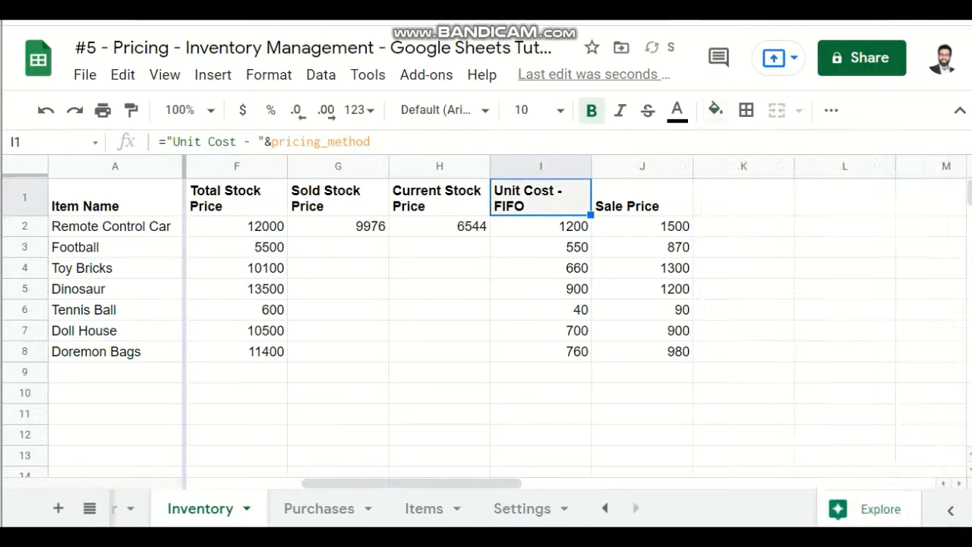
click(642, 198)
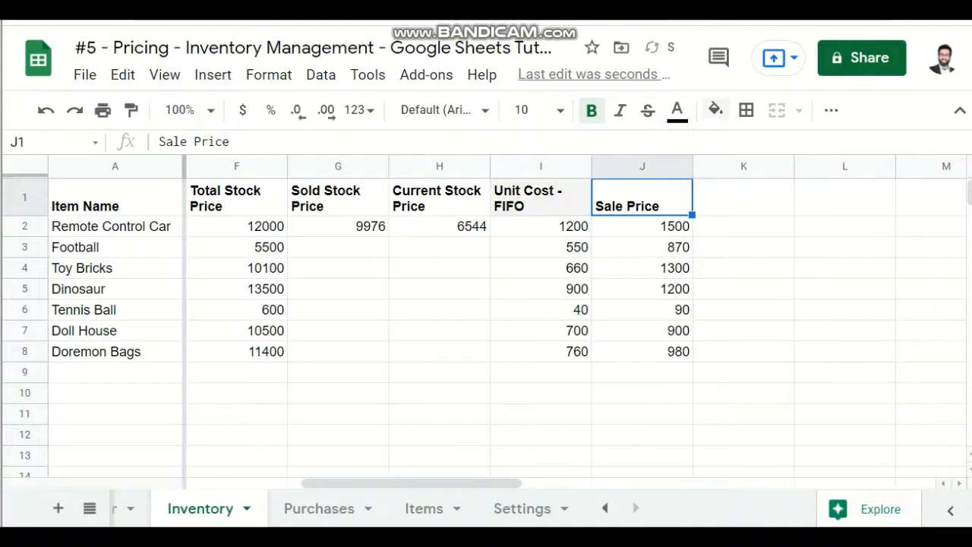
click(715, 110)
click(540, 197)
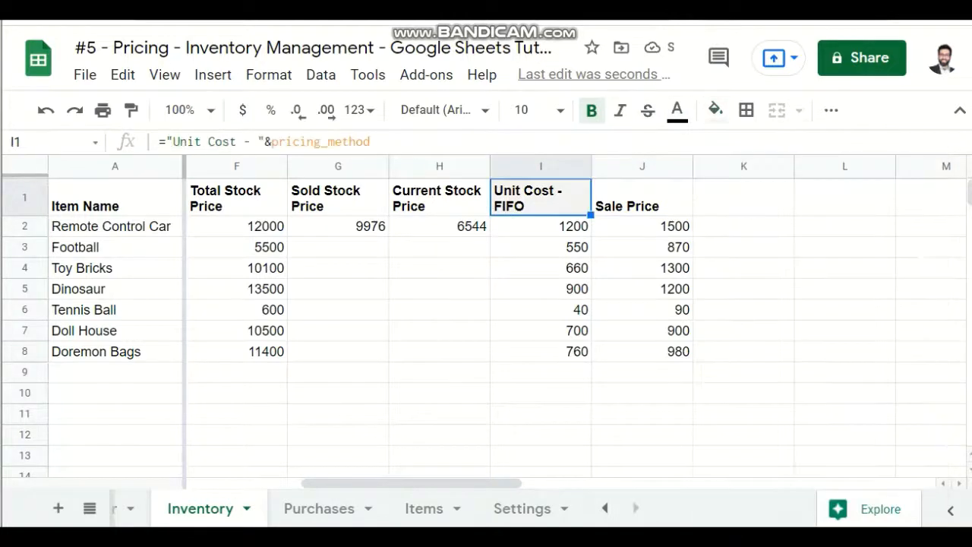
click(337, 226)
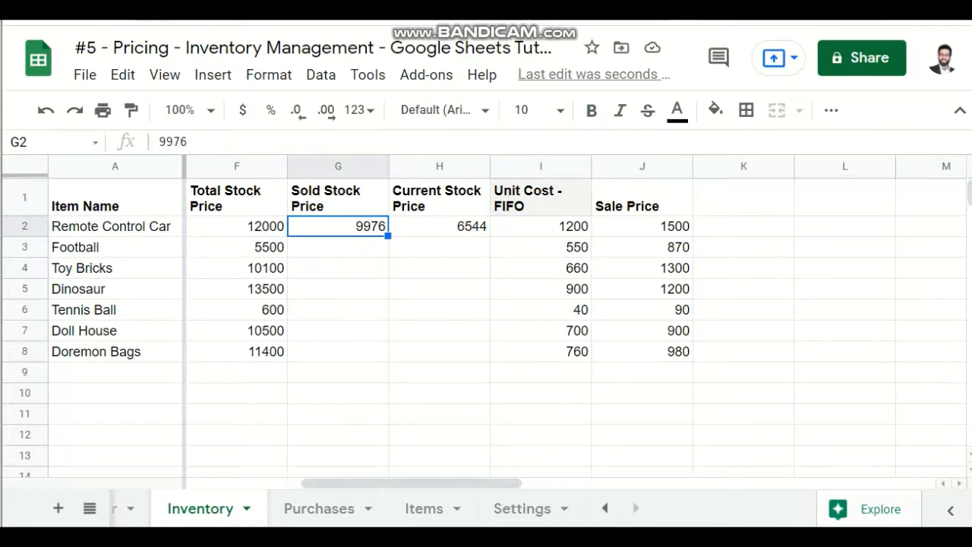
key(Left)
key(Left)
key(Left)
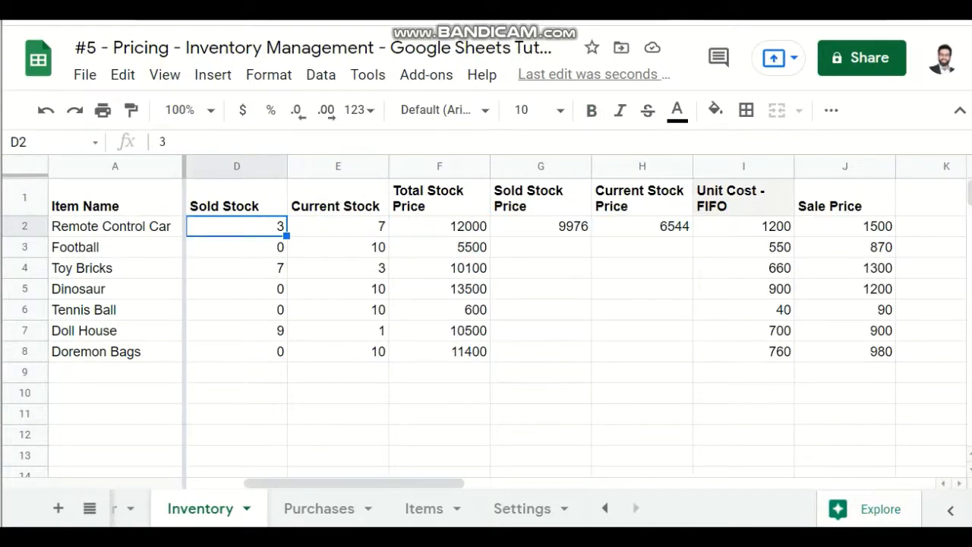
In the Sales Register's Unit Price cell D2, start a replacement VLOOKUP formula with the item name in B2 as search key
click(605, 508)
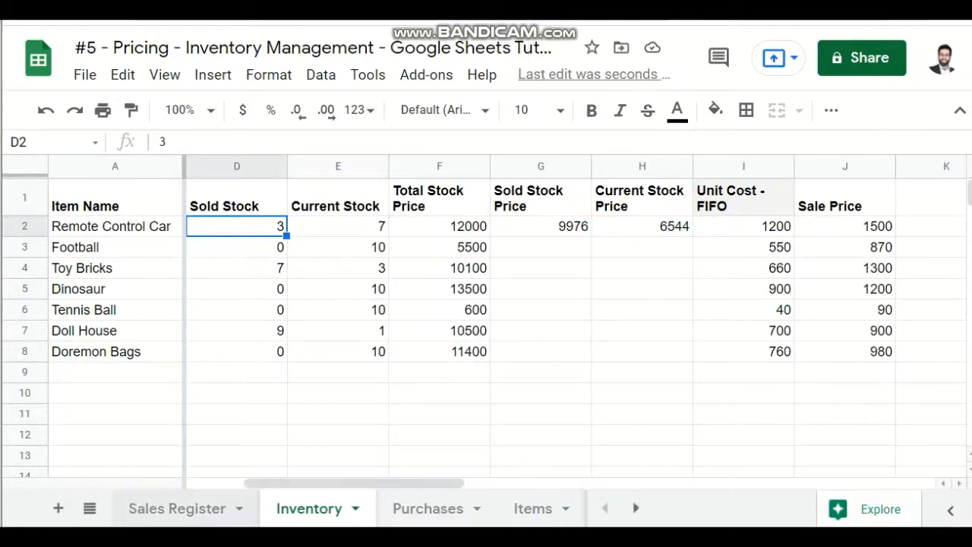
click(177, 509)
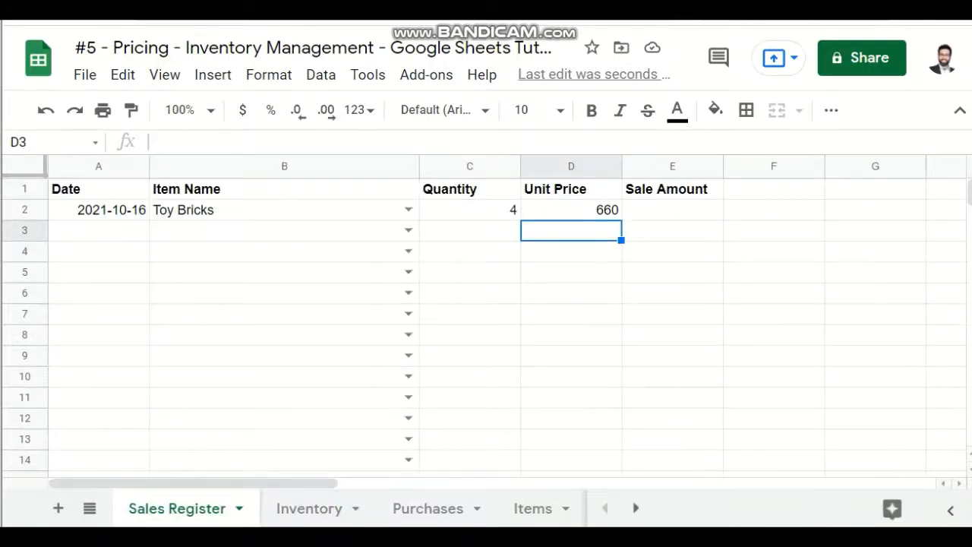
key(Up)
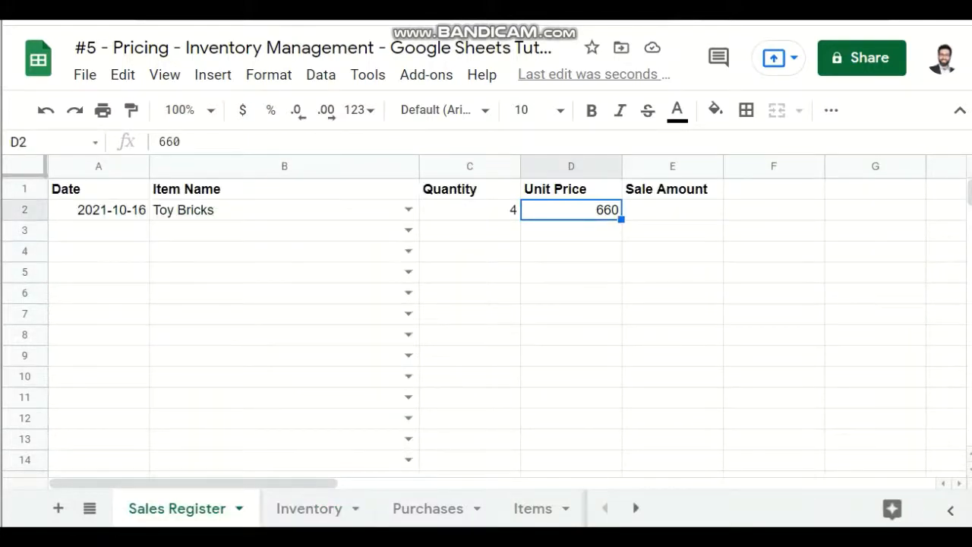
click(309, 507)
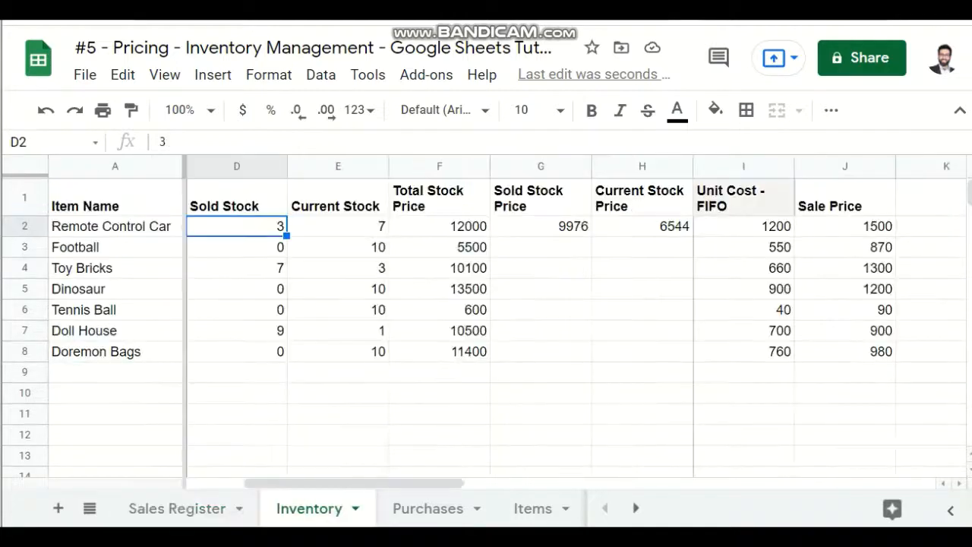
click(844, 226)
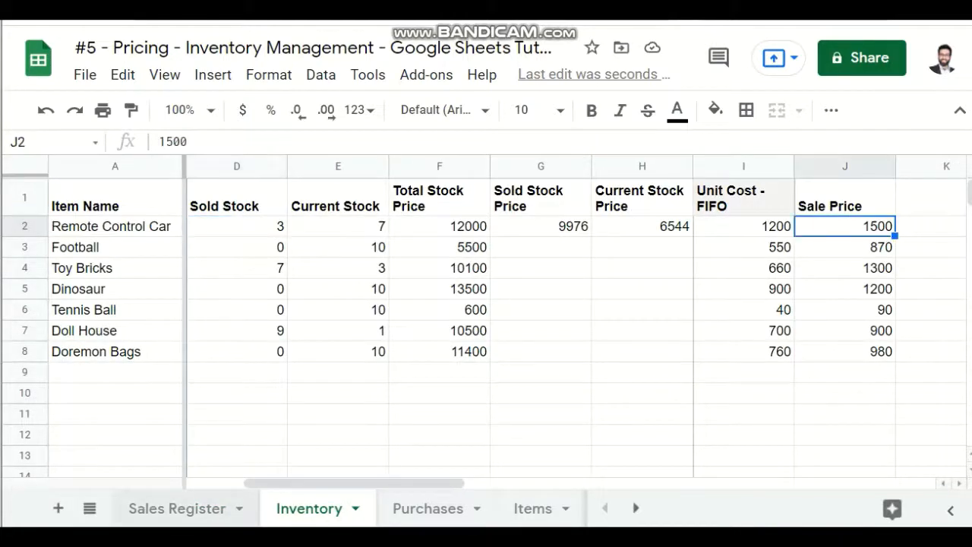
click(178, 509)
text(=v)
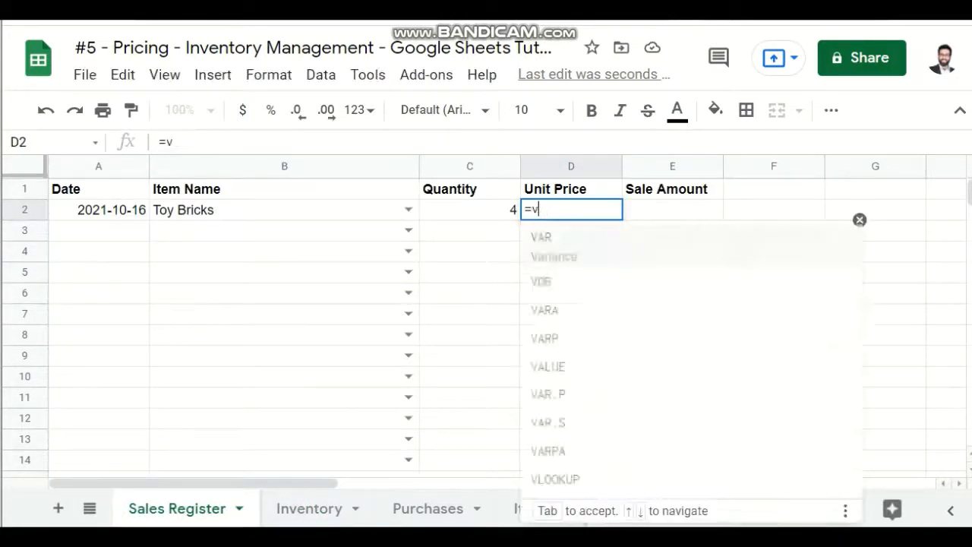
text(lookup()
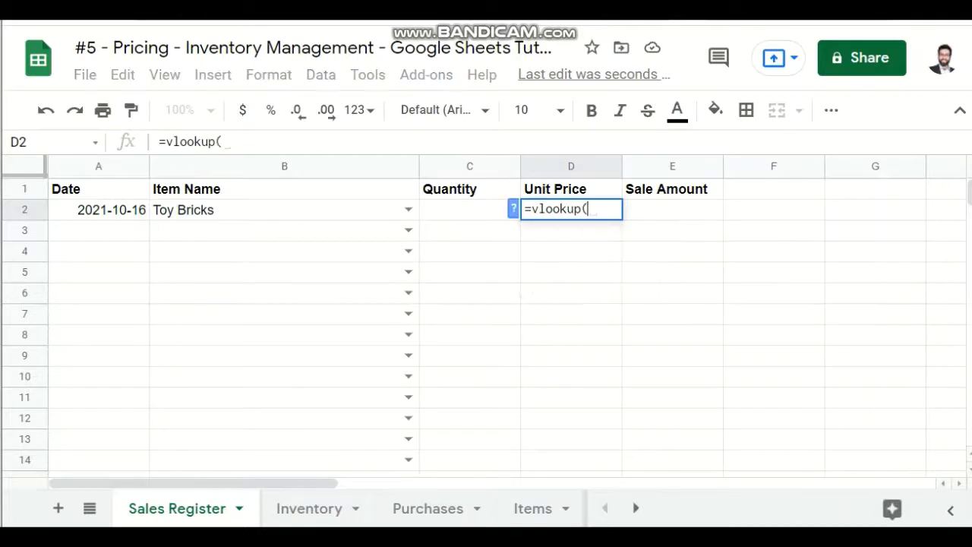
click(284, 209)
text(,)
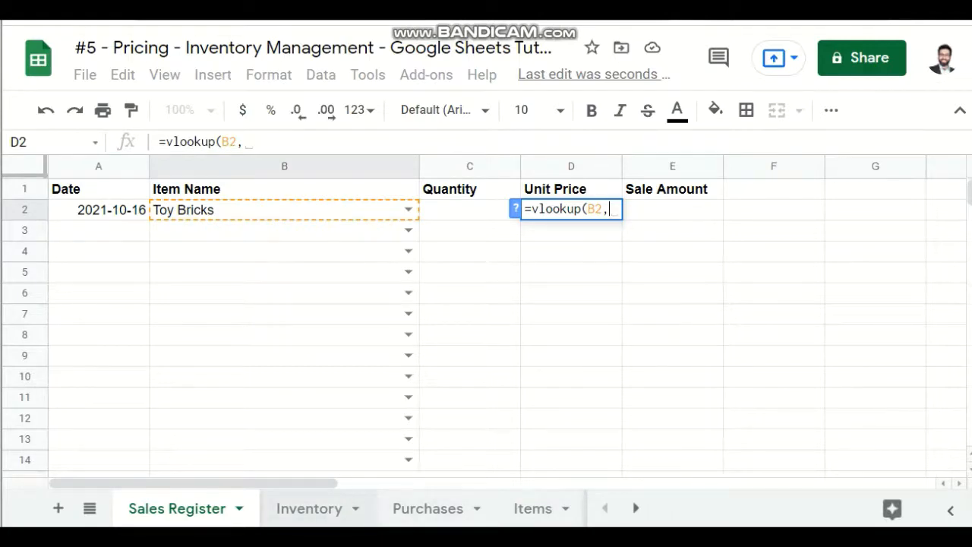
Complete the VLOOKUP arguments with Inventory columns A:J as the range, column index 9 and False for exact matching
click(309, 508)
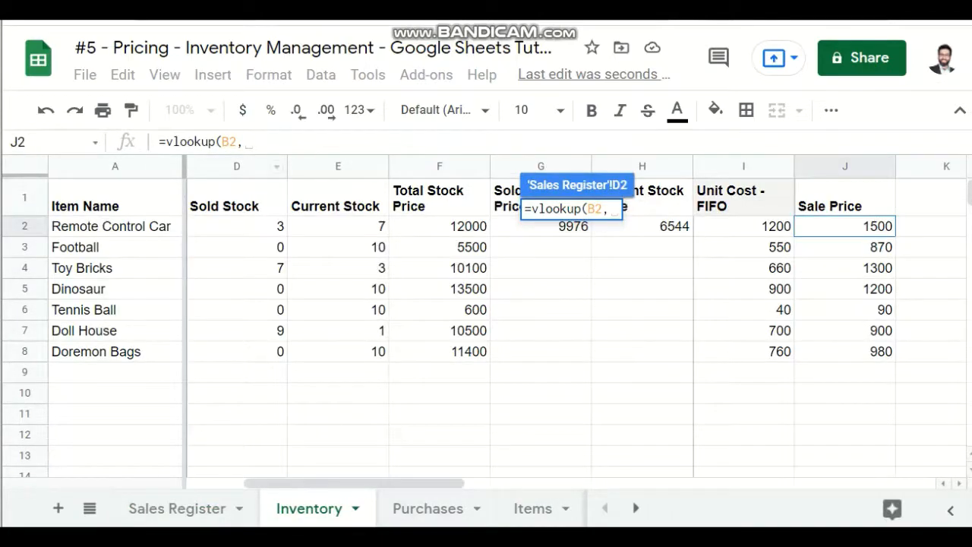
drag(115, 166, 844, 166)
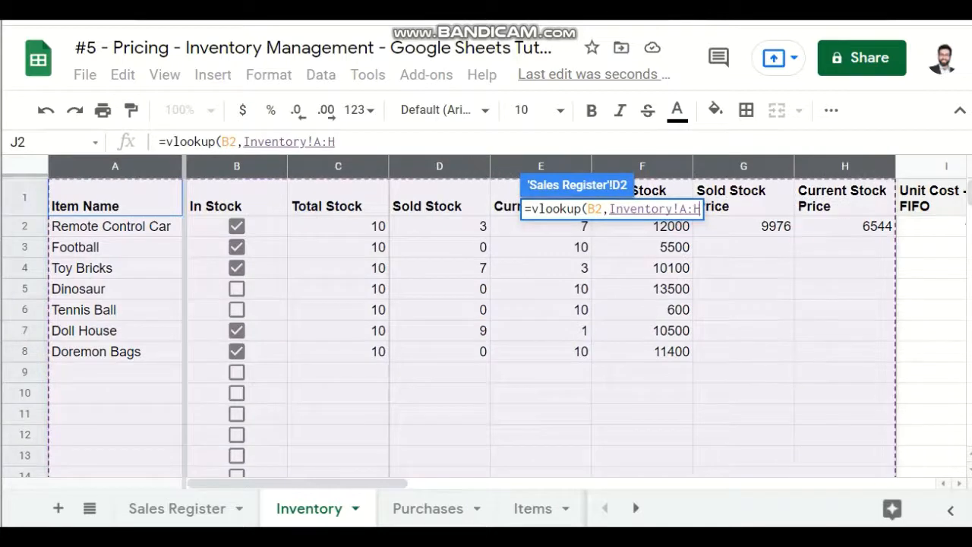
key(shift+Right)
key(shift+Right)
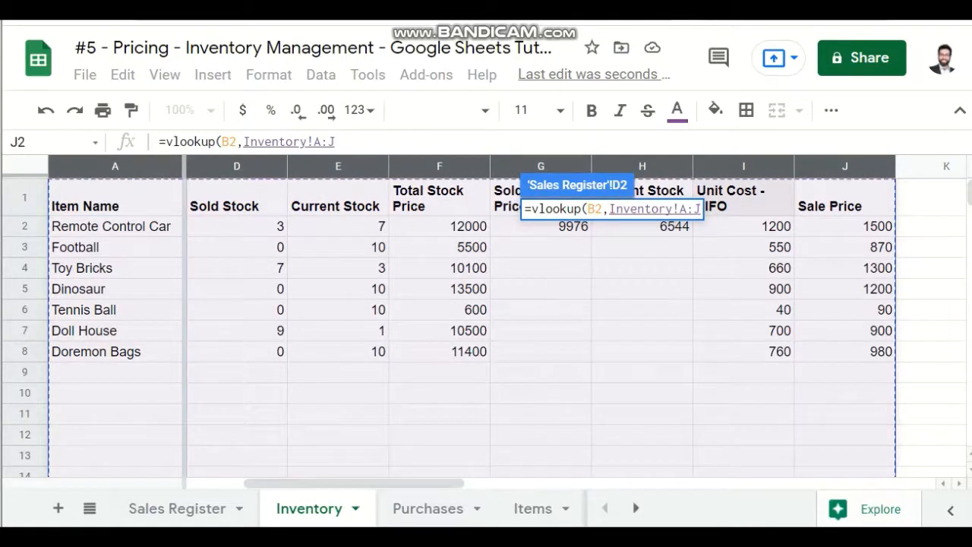
text(,9)
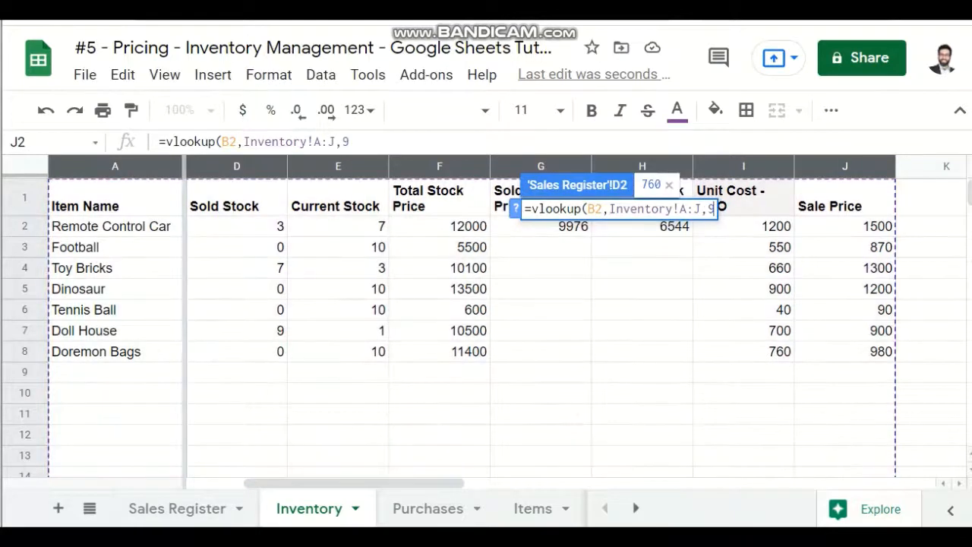
text(,Fa)
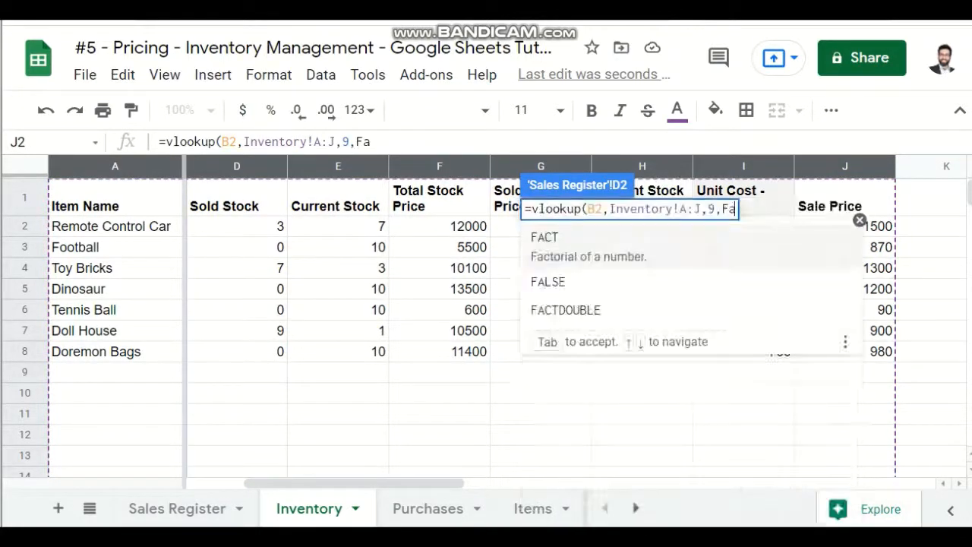
text(lse))
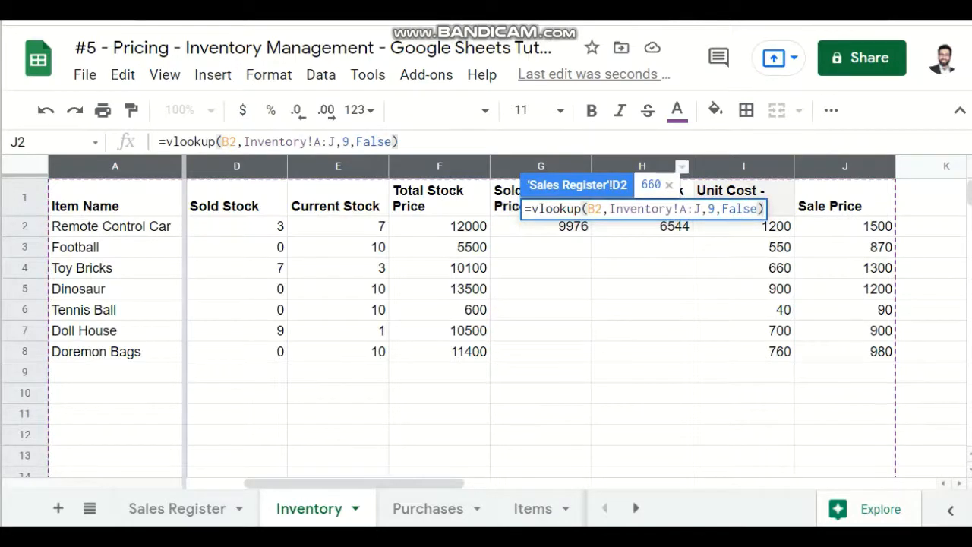
Change the VLOOKUP column index to 10 so it returns the Sale Price, and commit the formula
double_click(344, 142)
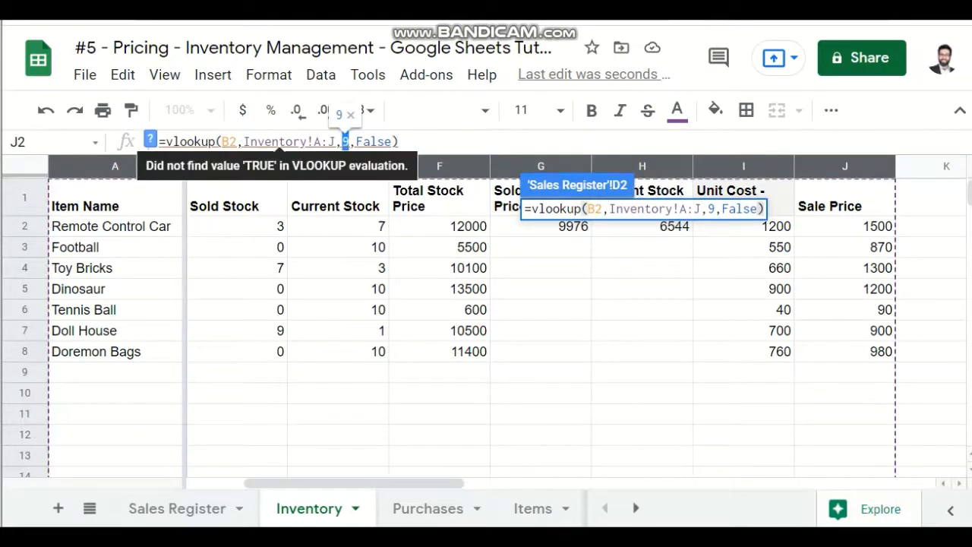
text(10)
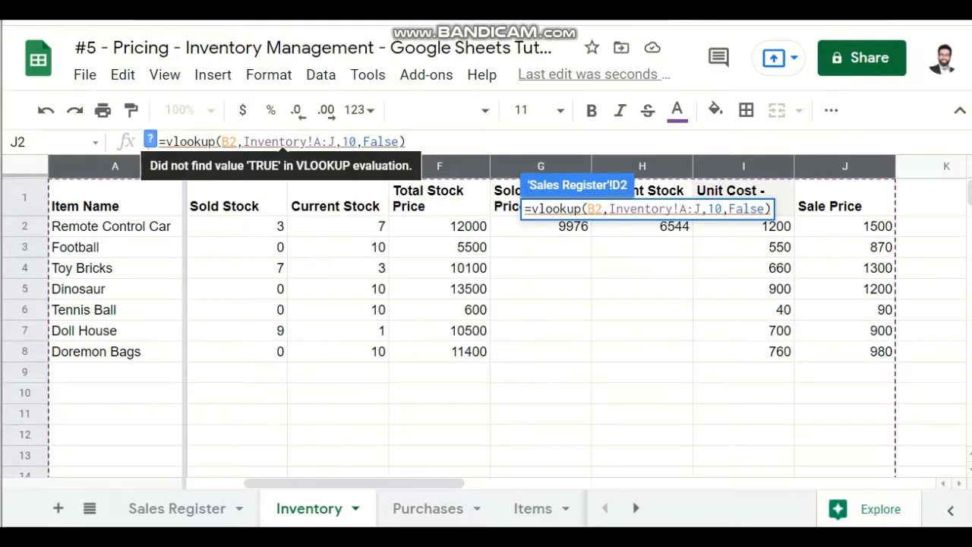
key(BackSpace)
key(BackSpace)
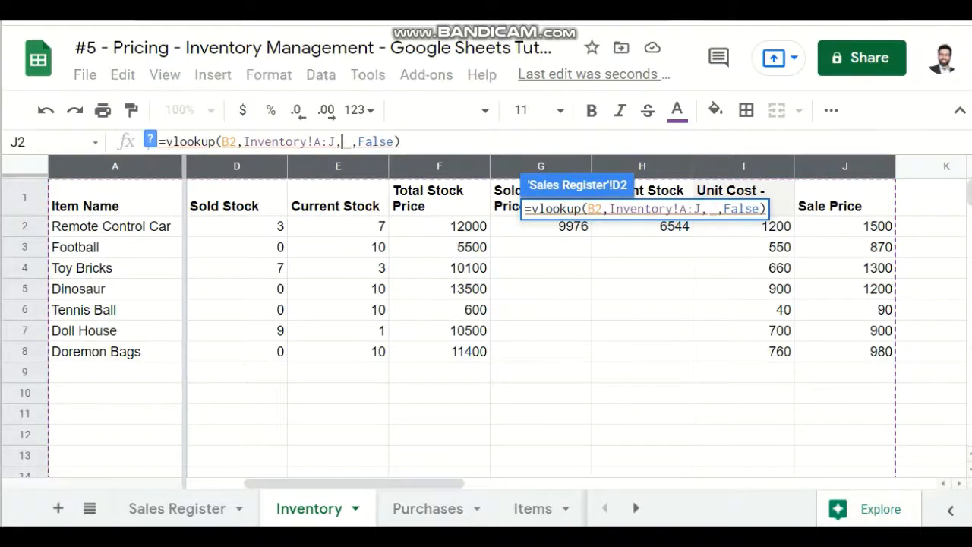
text(9)
key(BackSpace)
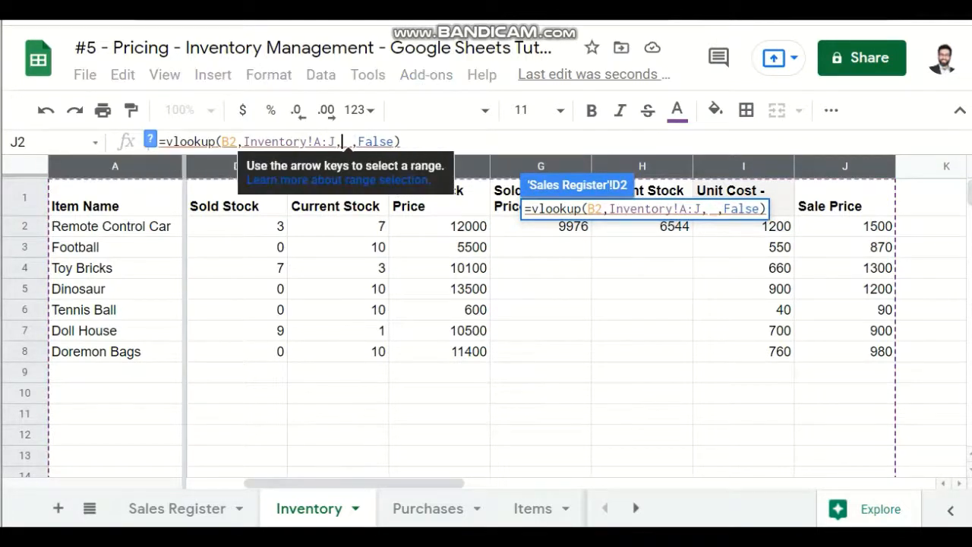
text(10)
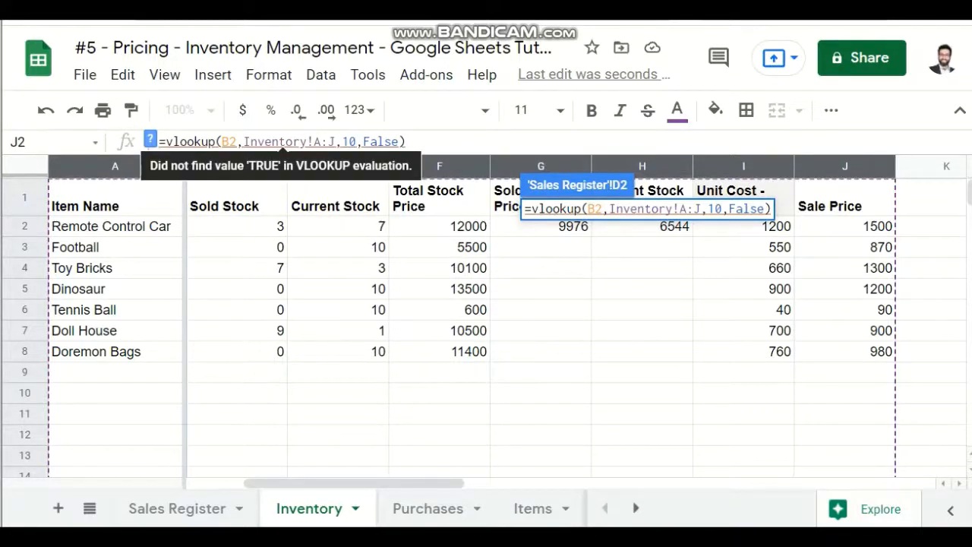
key(Return)
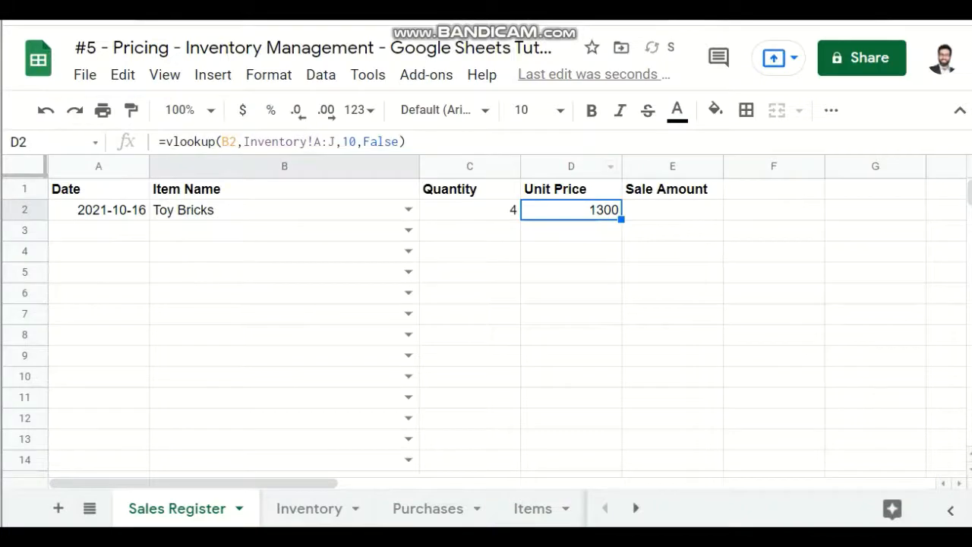
Calculate the Sale Amount in E2 with the formula =D2*C2
click(672, 209)
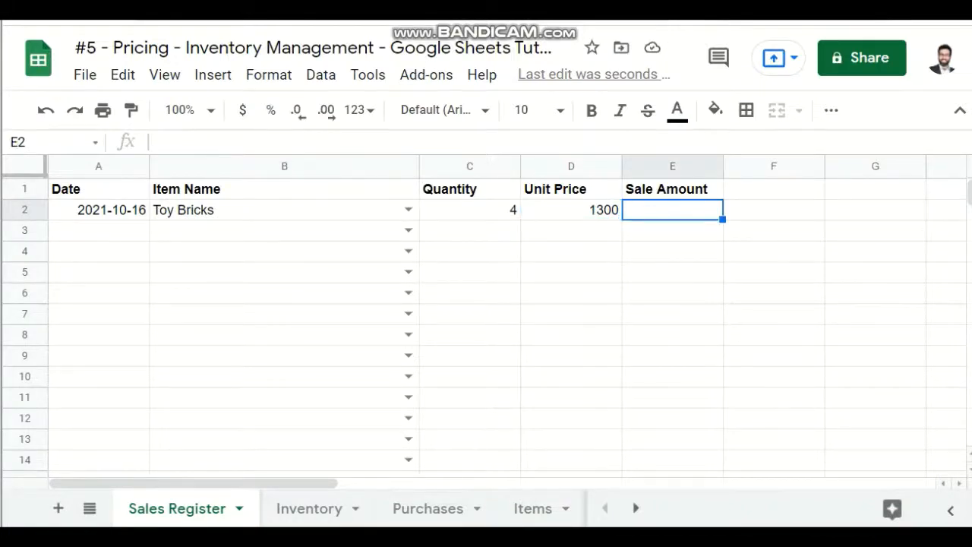
text(=)
key(BackSpace)
text(=D2)
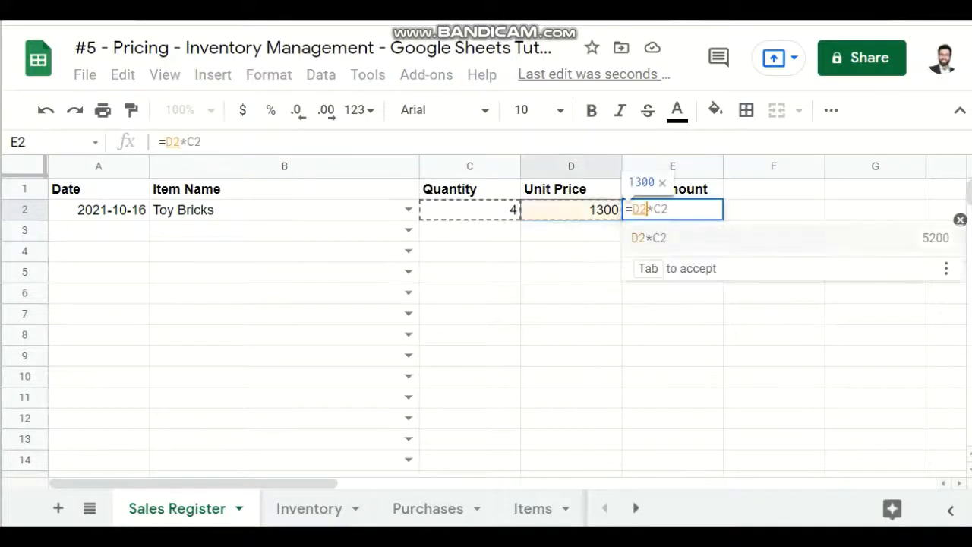
text(*C2)
key(Return)
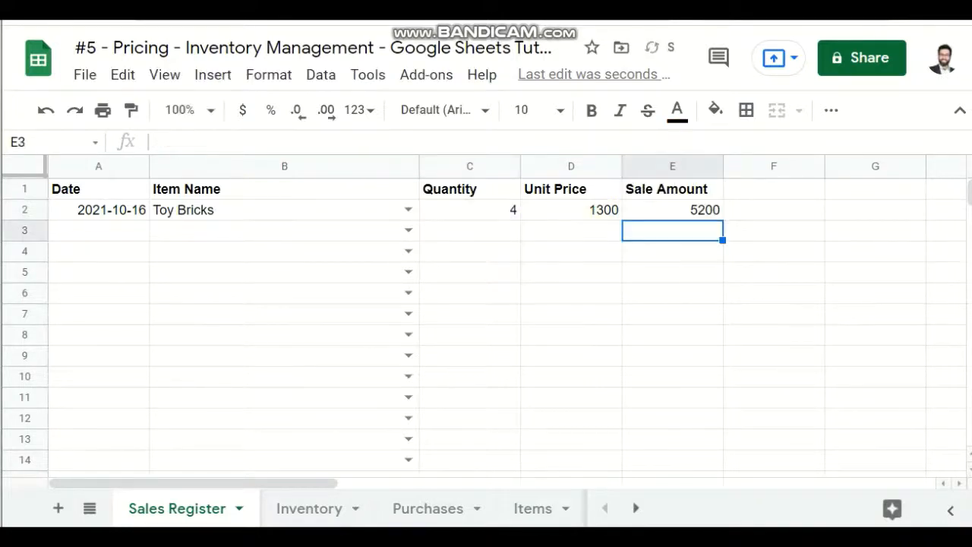
key(Up)
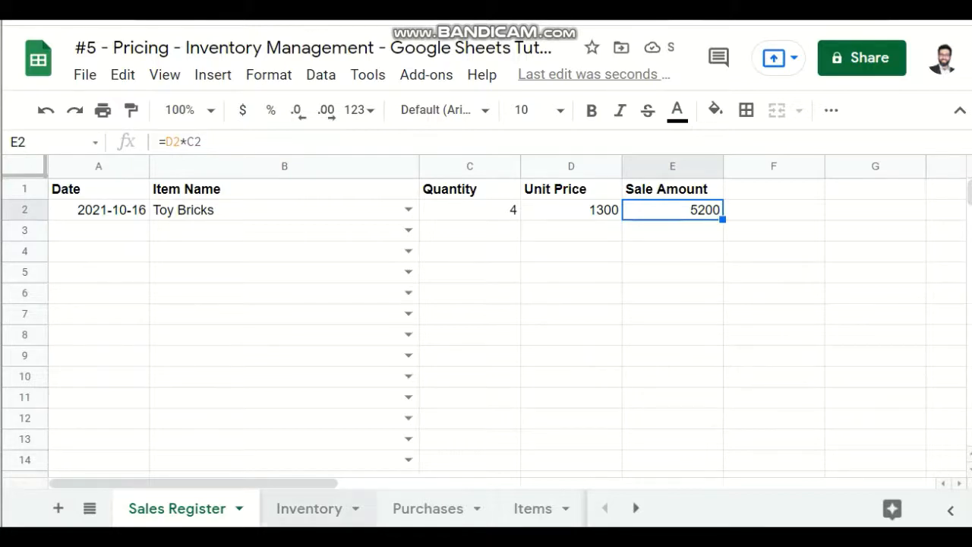
Examine the Inventory's Sold Stock, Sold Stock Price, Current Stock Price and Unit Cost columns against the Sales Register entry
click(309, 507)
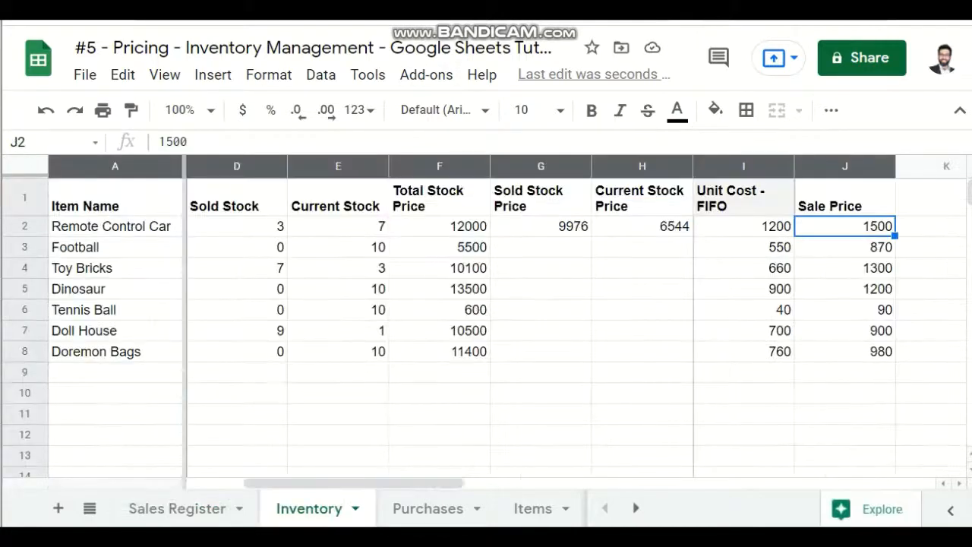
scroll(486, 318, left, 1)
drag(325, 483, 298, 483)
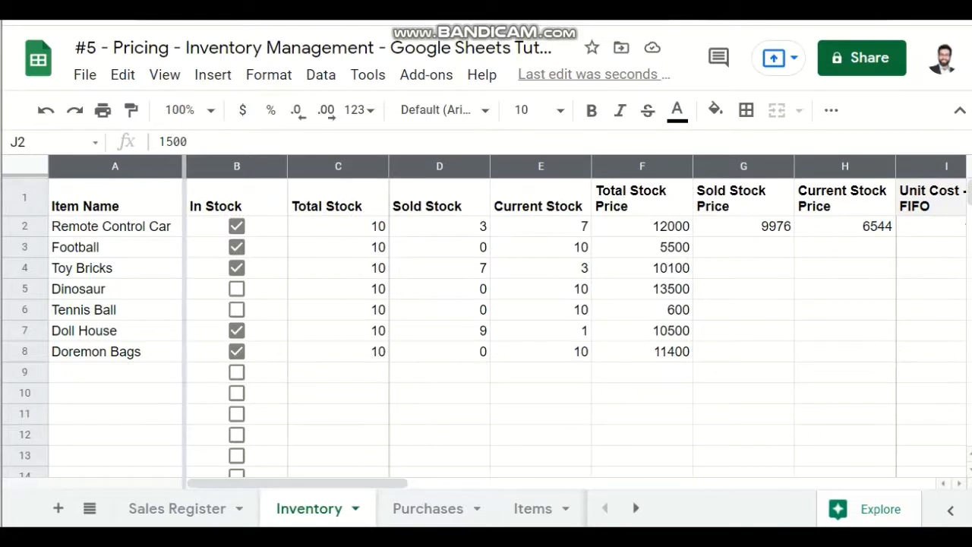
drag(439, 226, 440, 351)
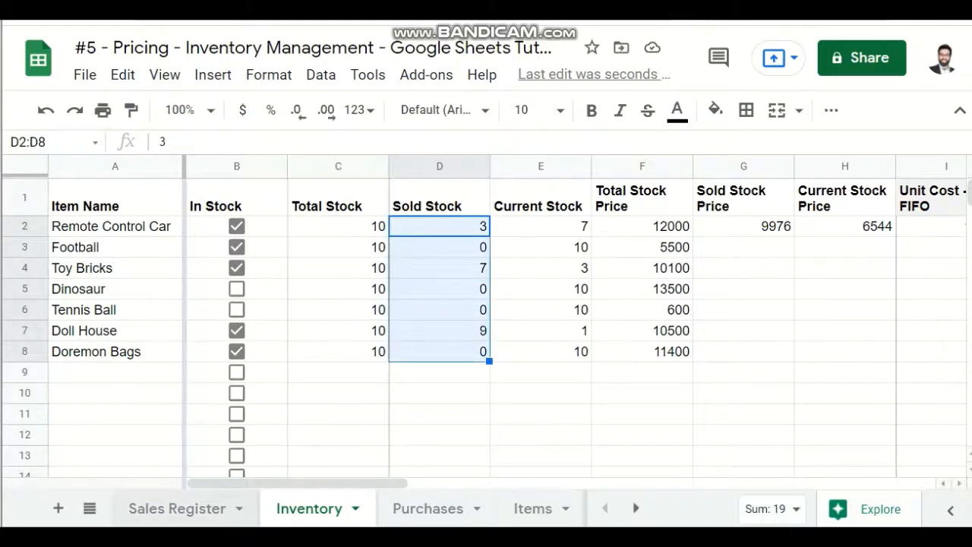
click(177, 508)
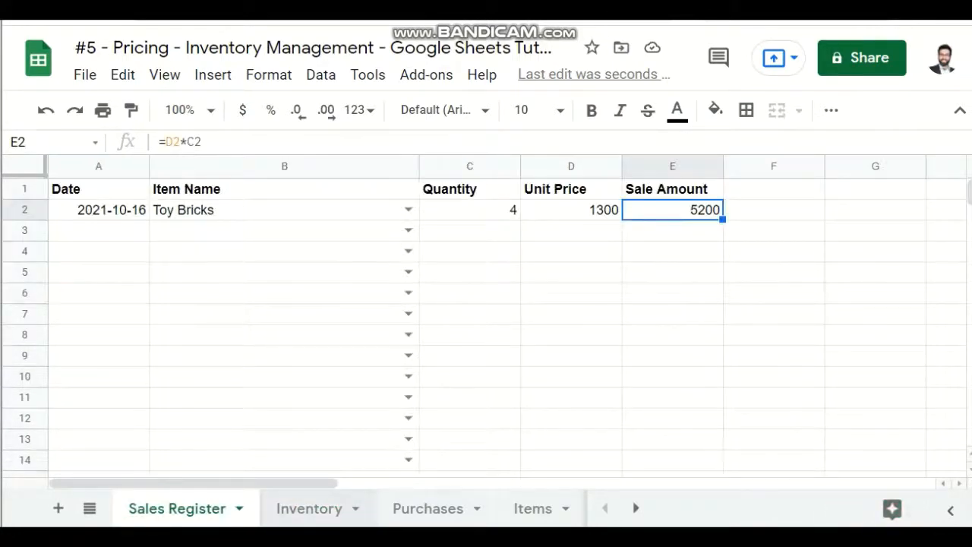
click(309, 508)
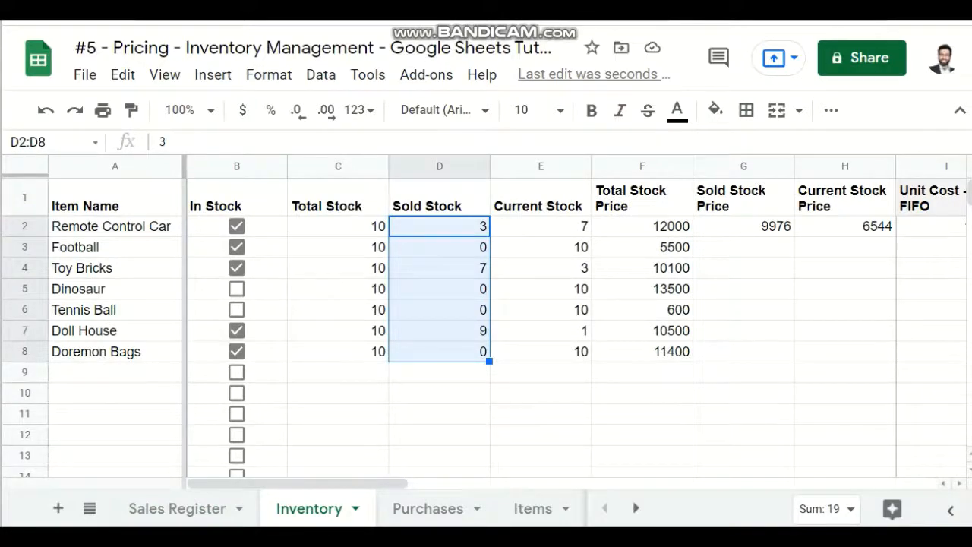
drag(439, 247, 440, 289)
drag(744, 225, 844, 371)
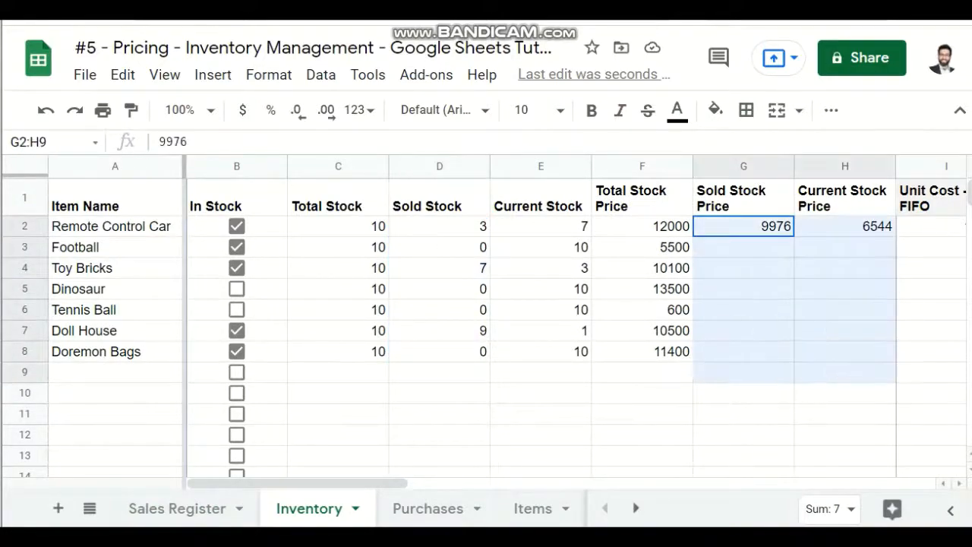
click(931, 246)
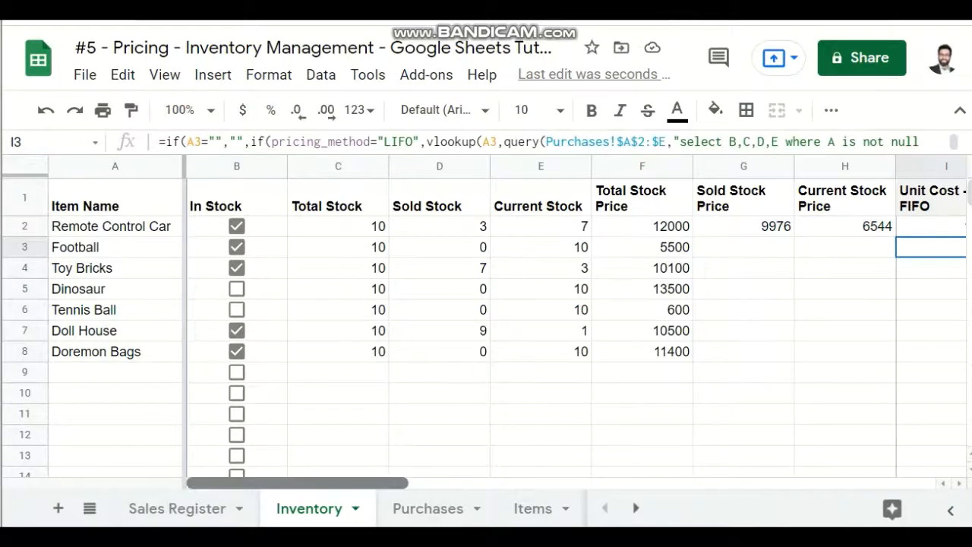
mouse_move(319, 483)
mouse_down()
mouse_move(383, 483)
mouse_move(319, 483)
mouse_up()
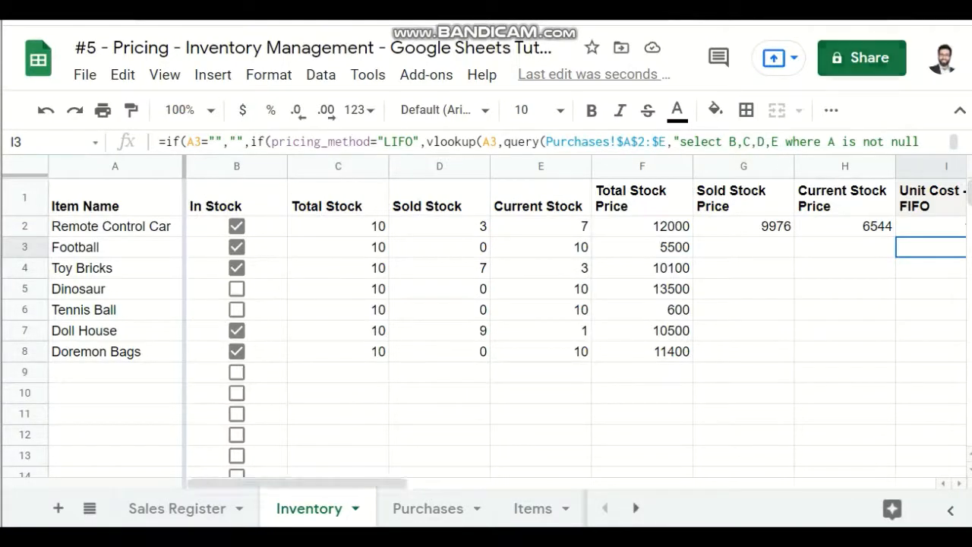